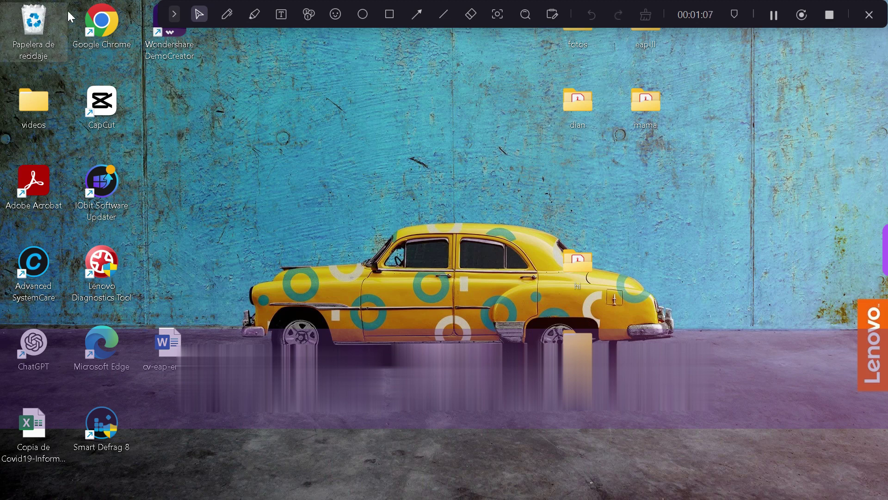
- Open Google Chrome, widen its window, and search the web for "easy bead patterns"
double_click(101, 26)
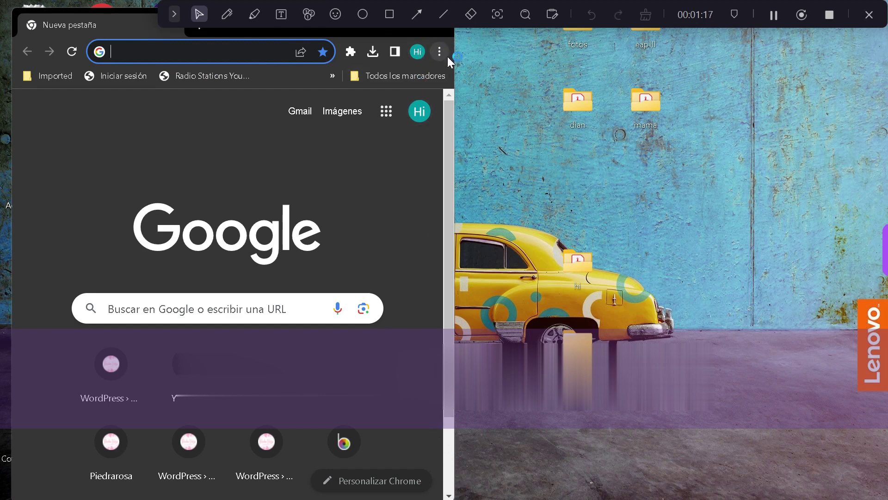
left_click_drag(457, 75, 709, 75)
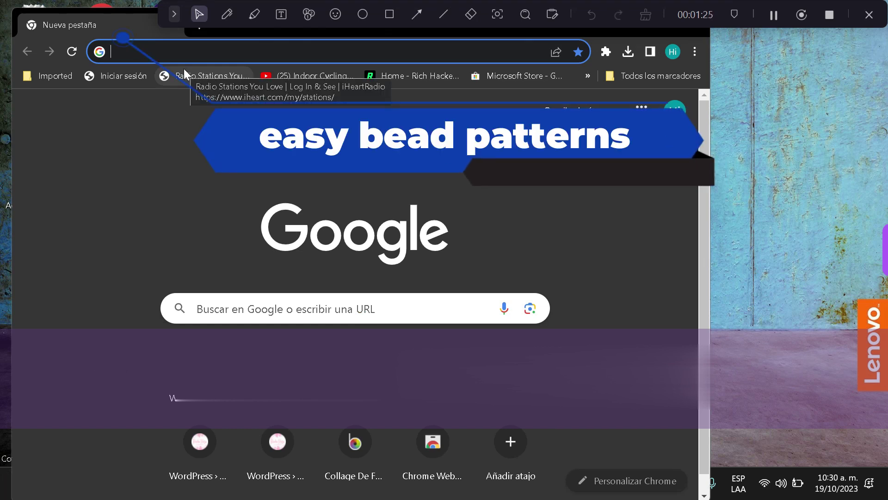
type("easy ")
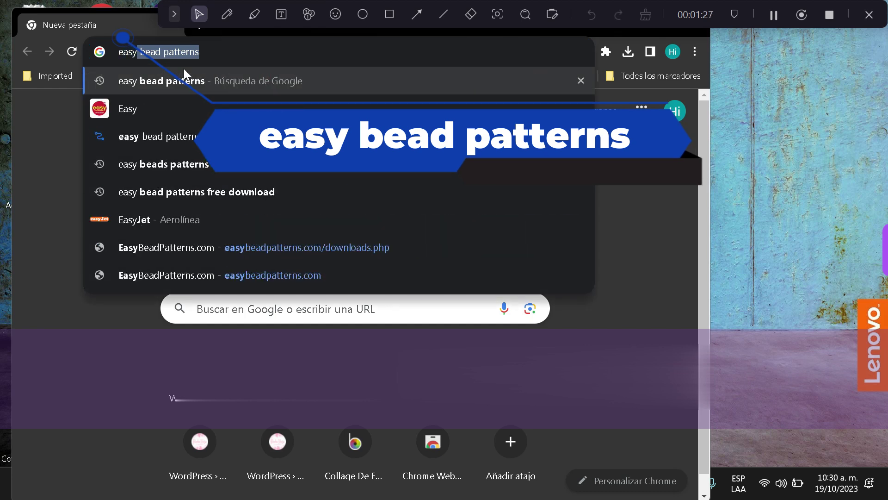
type("be")
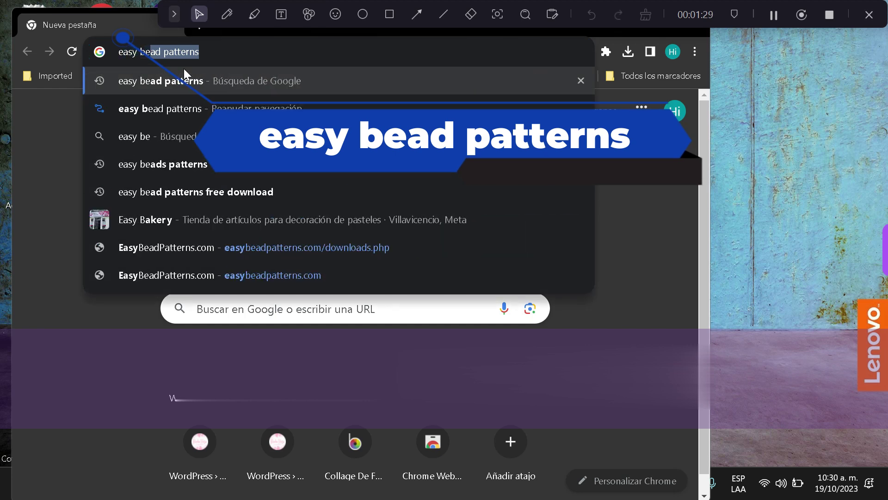
type("a")
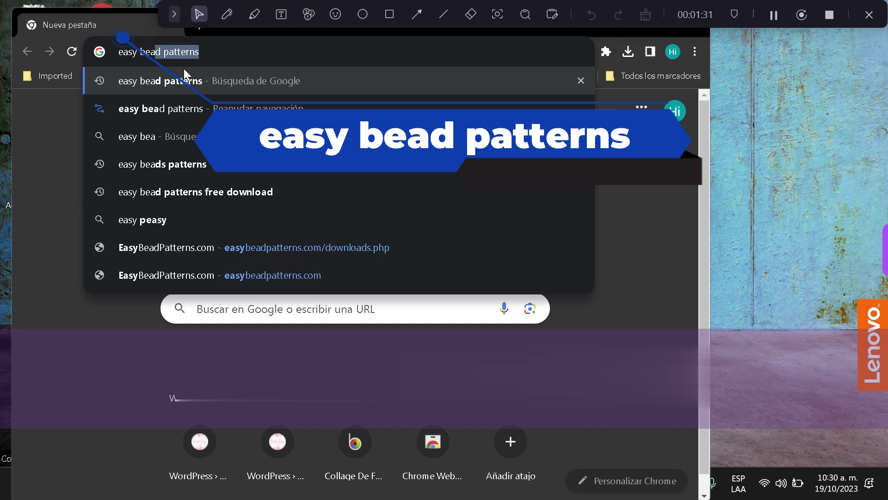
type("d ")
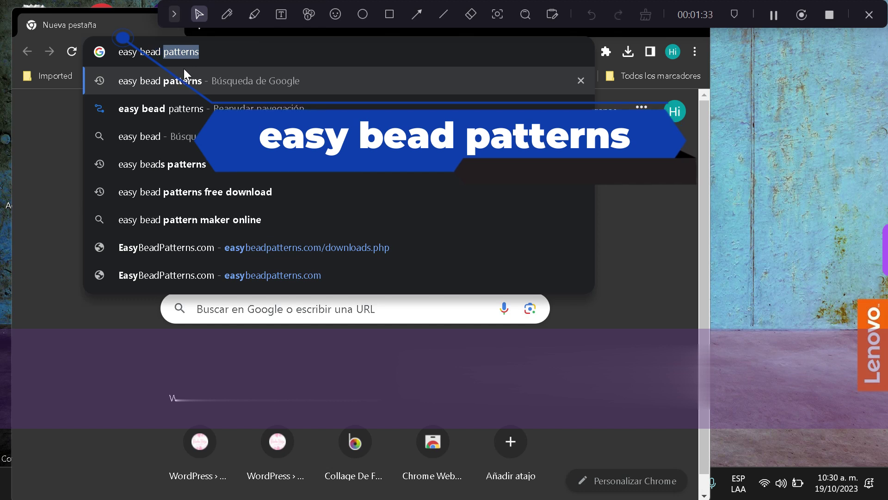
type("pattern")
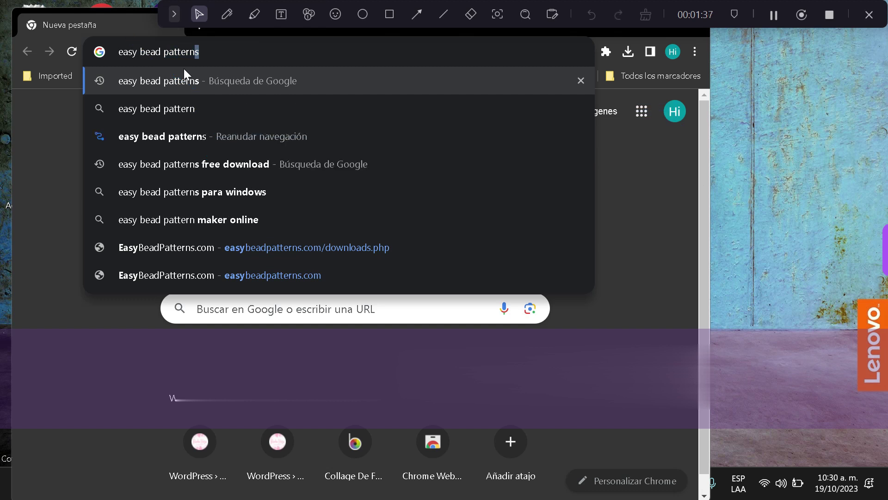
type("s")
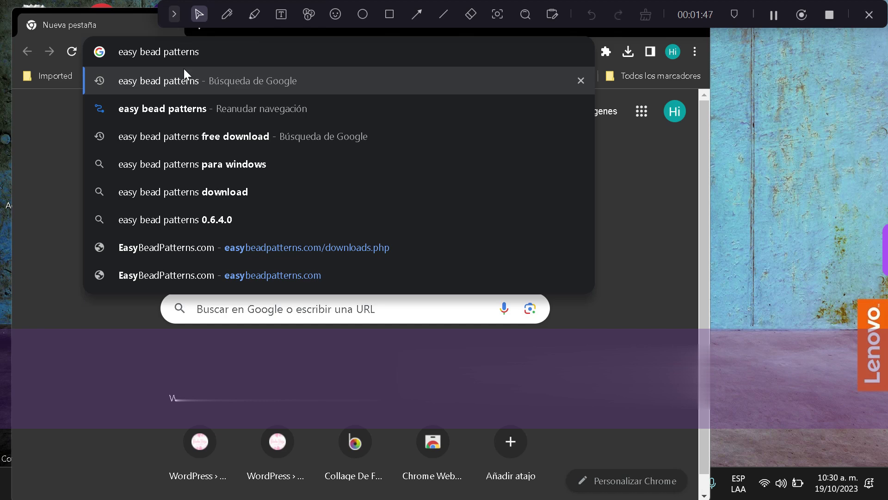
key("Return")
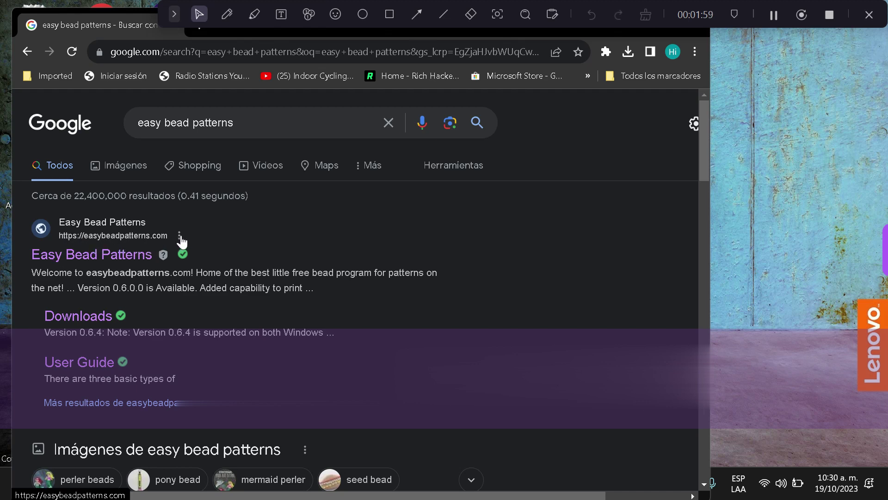
- Open the Easy Bead Patterns website from the search results and go to its Downloads page
left_click(131, 251)
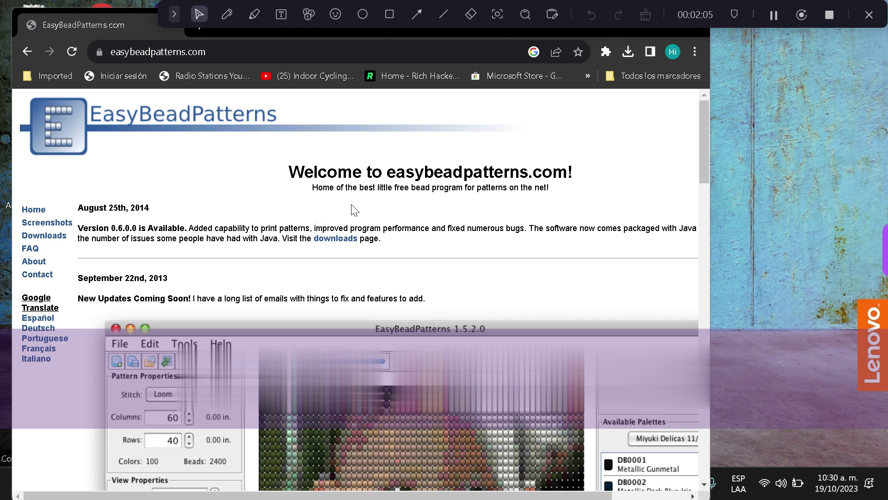
scroll(343, 221, "down", 5)
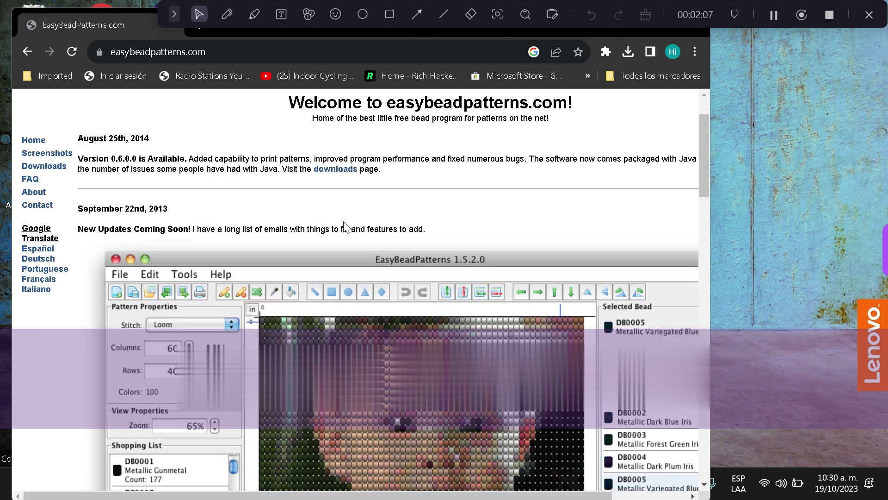
scroll(344, 227, "up", 3)
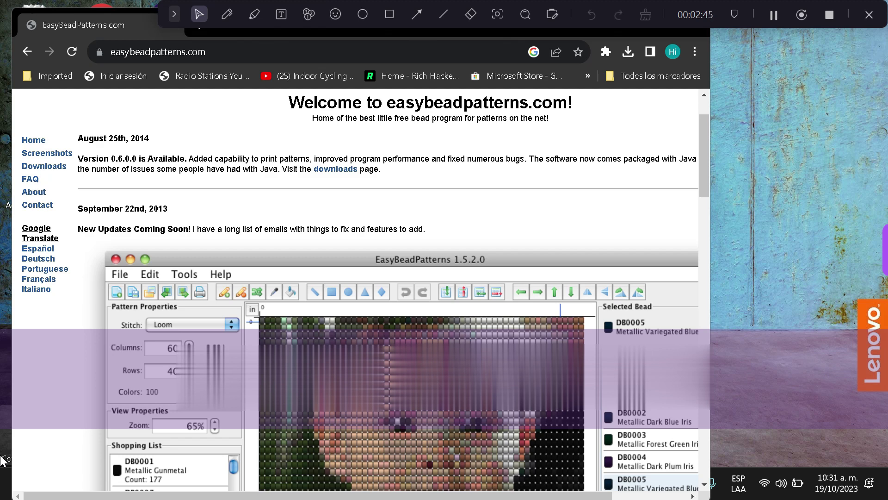
left_click(49, 174)
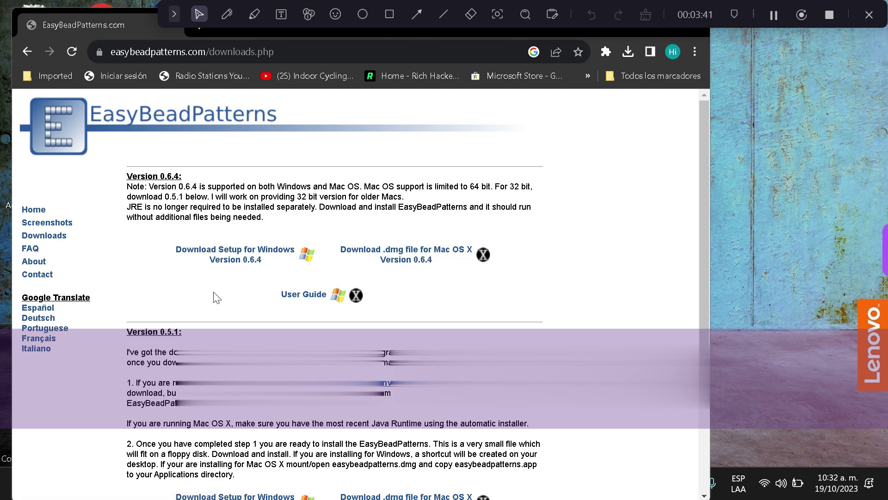
- Download the Windows setup for version 0.6.4, install EasyBeadPatterns, and maximize the program's window
left_click(239, 255)
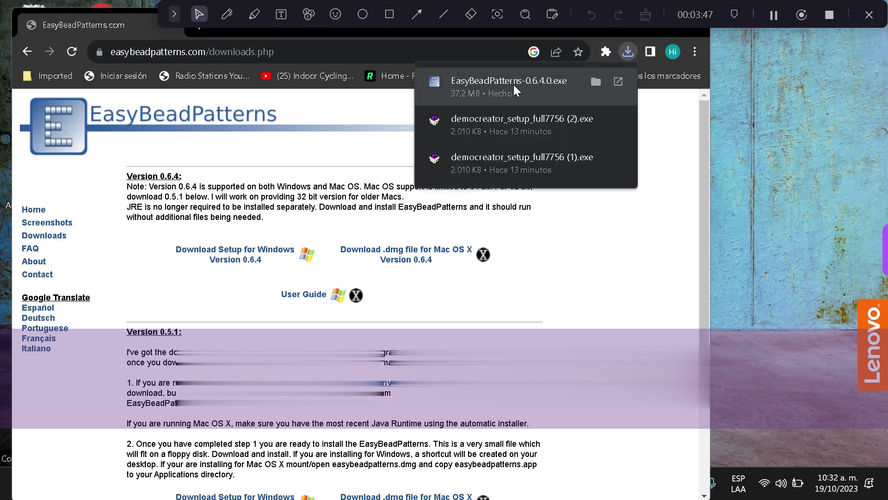
left_click(485, 91)
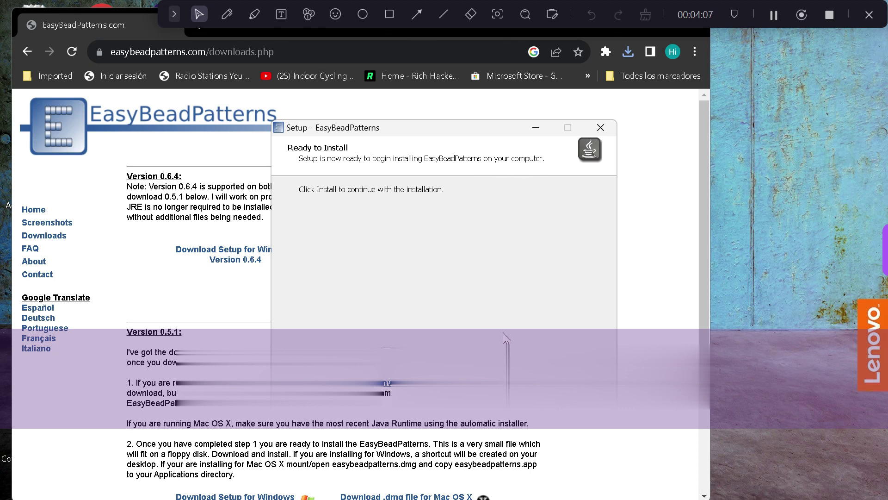
left_click(509, 375)
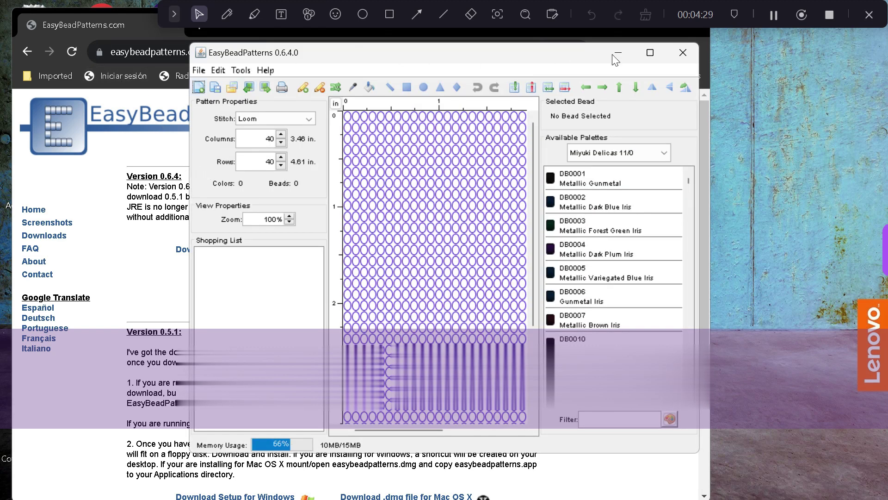
left_click(659, 52)
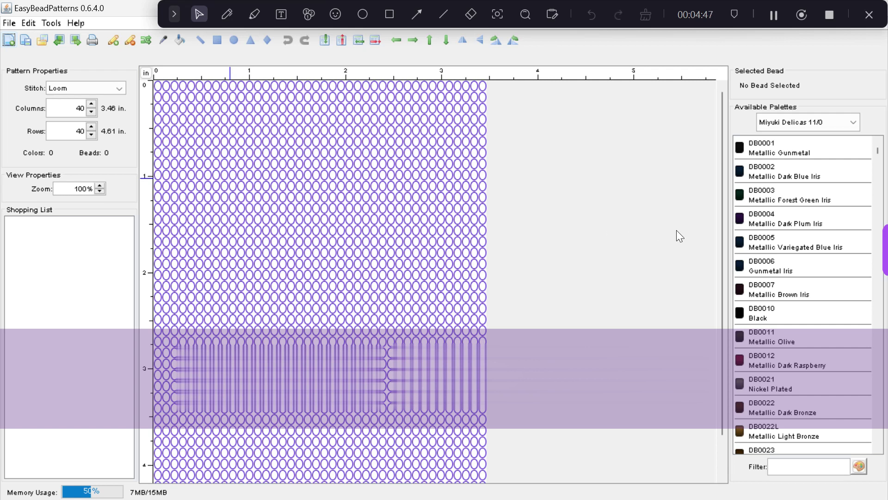
left_click(173, 15)
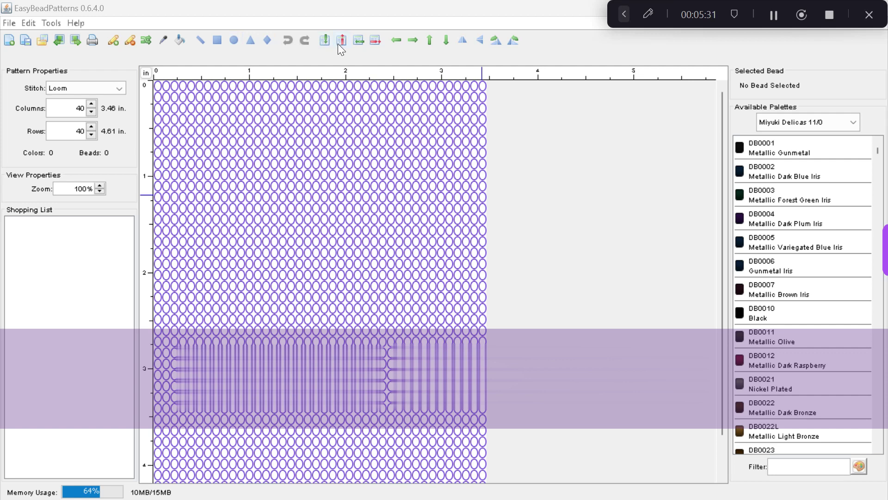
left_click(50, 23)
left_click(28, 23)
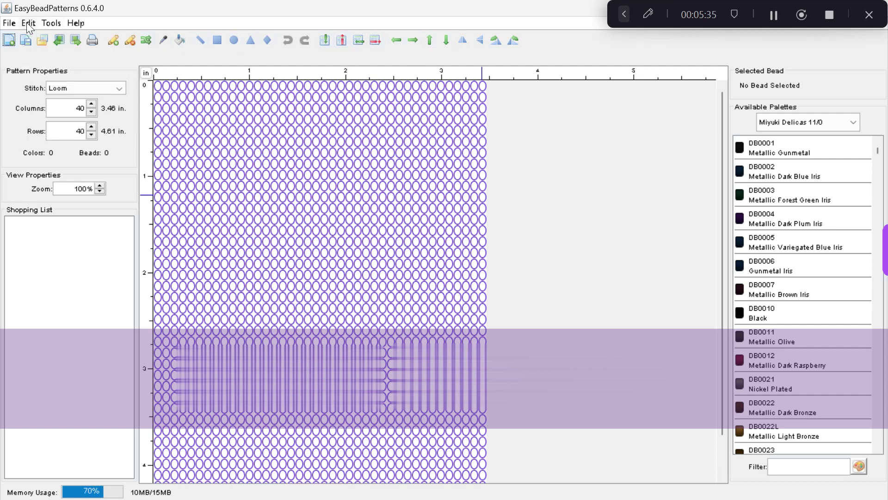
left_click(28, 22)
left_click(31, 21)
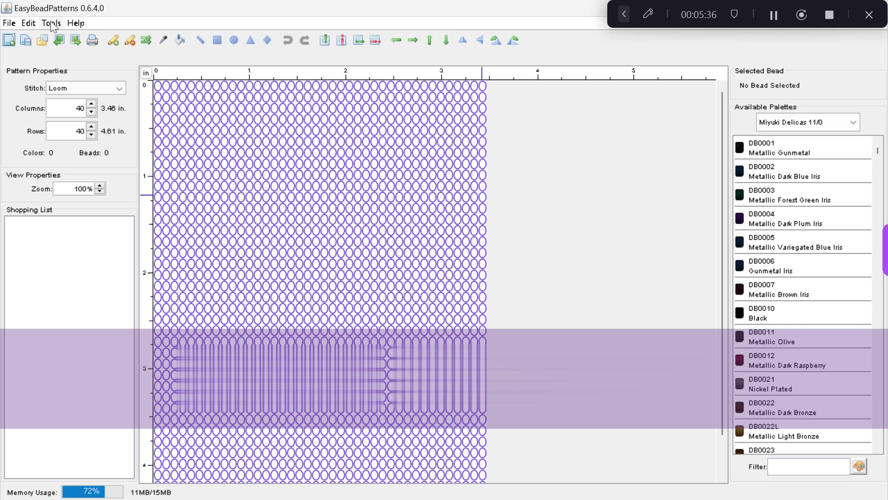
left_click(75, 23)
left_click(10, 23)
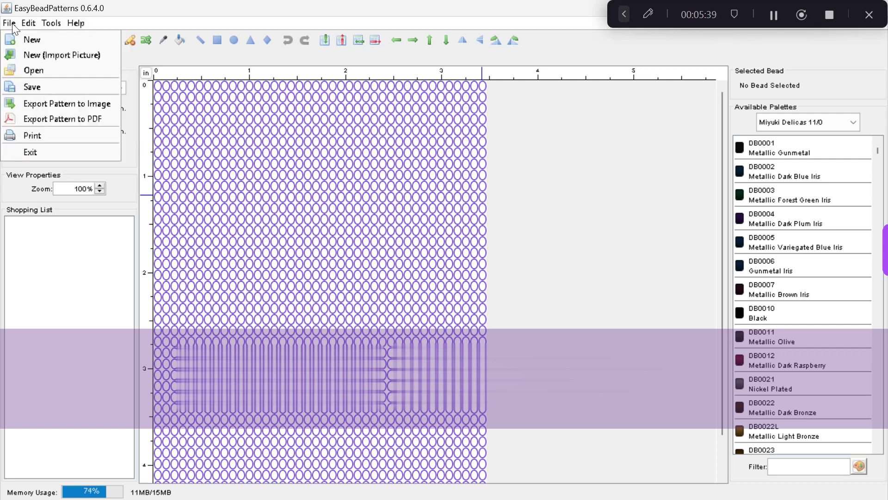
left_click(173, 54)
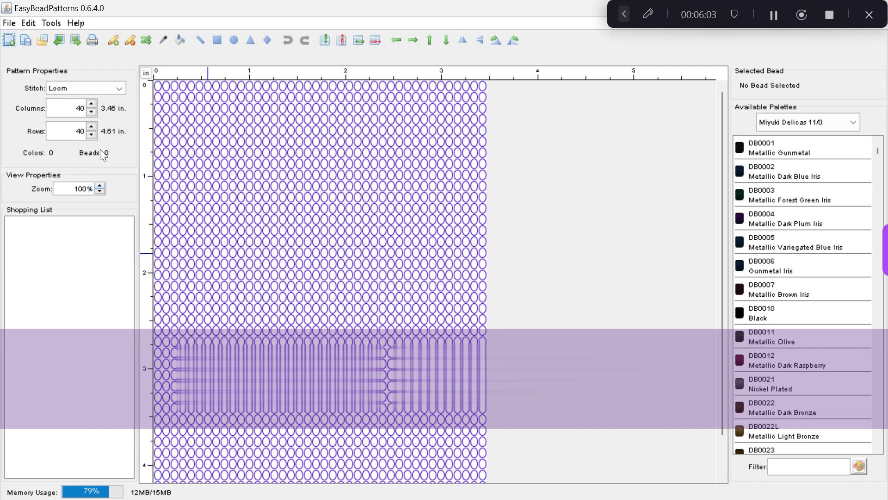
- Reduce the zoom of the bead pattern grid to 75%
left_click(99, 191)
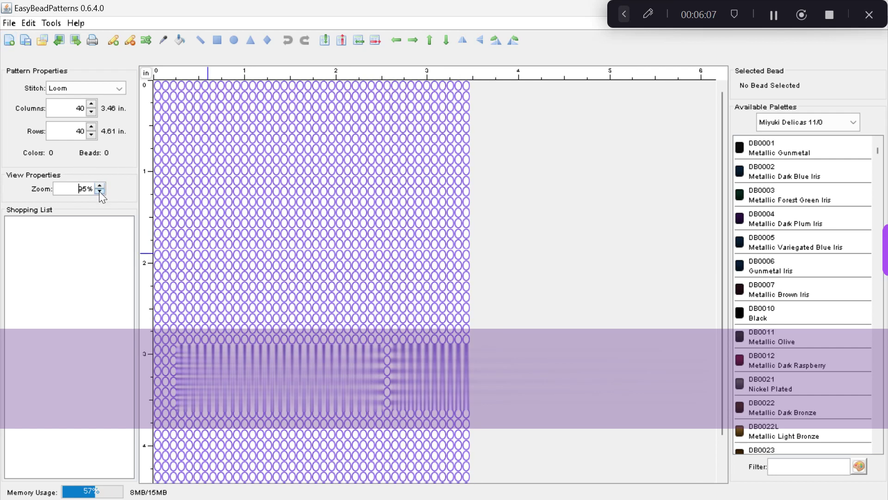
left_click(99, 191)
left_click(99, 191)
left_click(99, 190)
left_click(99, 191)
left_click(99, 191)
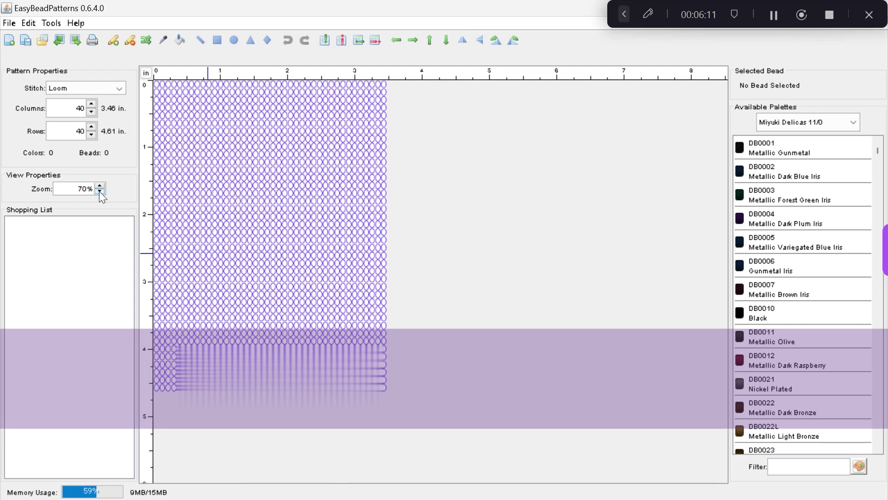
left_click(101, 185)
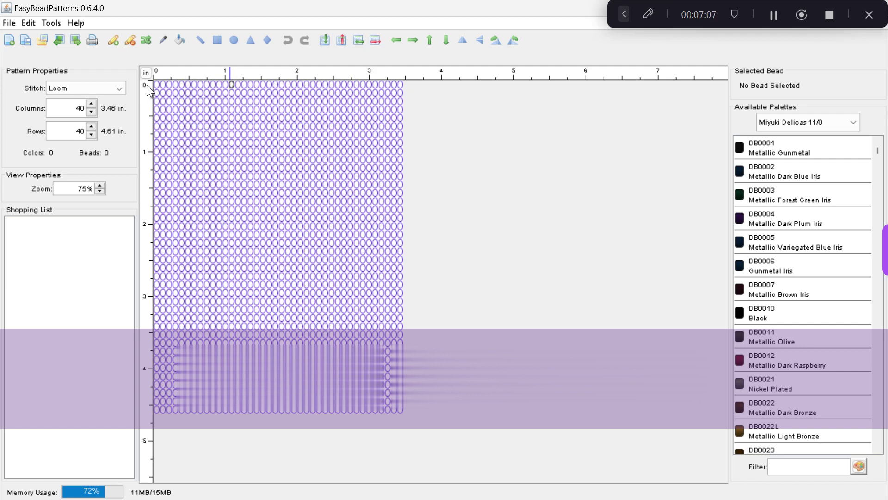
- Switch the ruler units to centimetres and set the pattern zoom to 80%
left_click(146, 73)
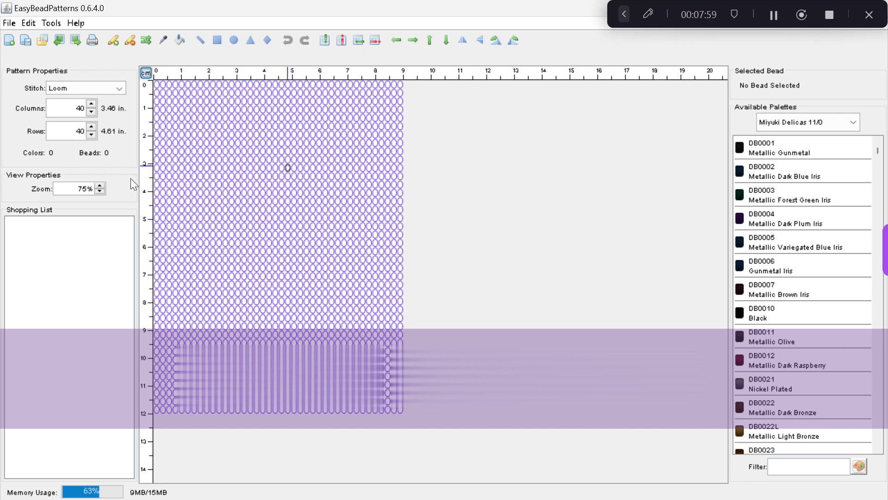
left_click(99, 190)
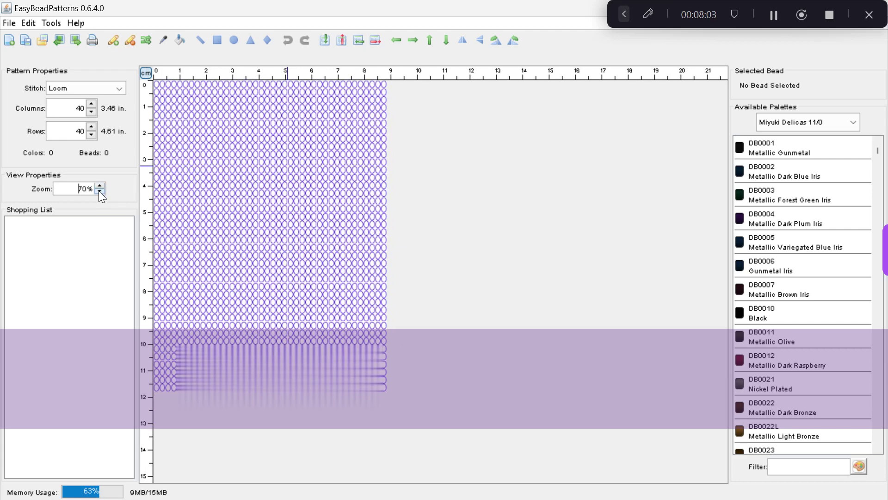
left_click(100, 185)
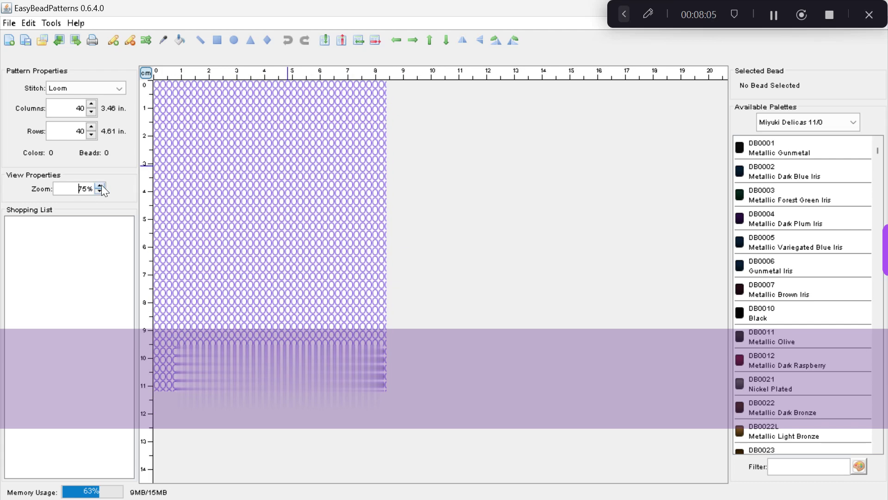
left_click(100, 186)
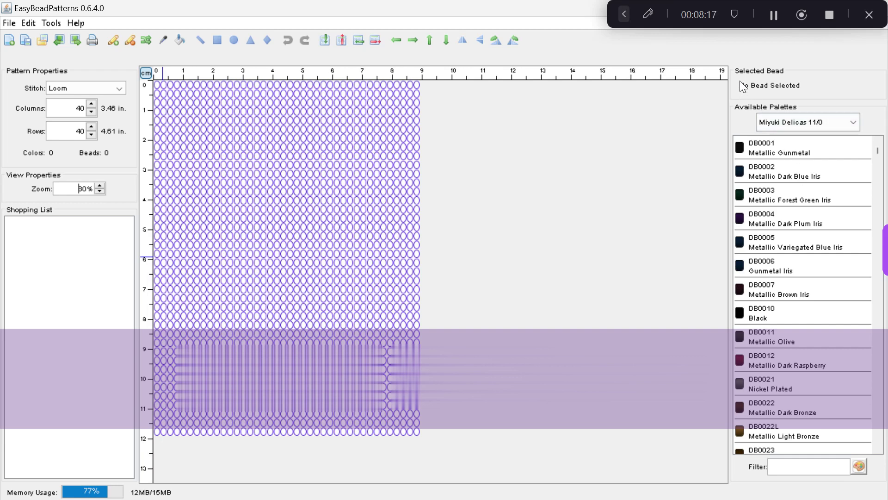
- Choose Miyuki Delicas 11/0 as the bead palette
left_click(854, 123)
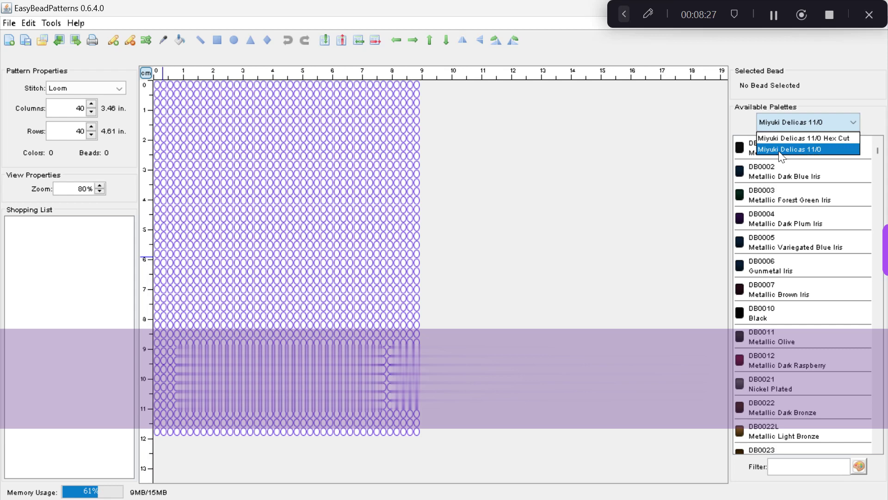
left_click(816, 154)
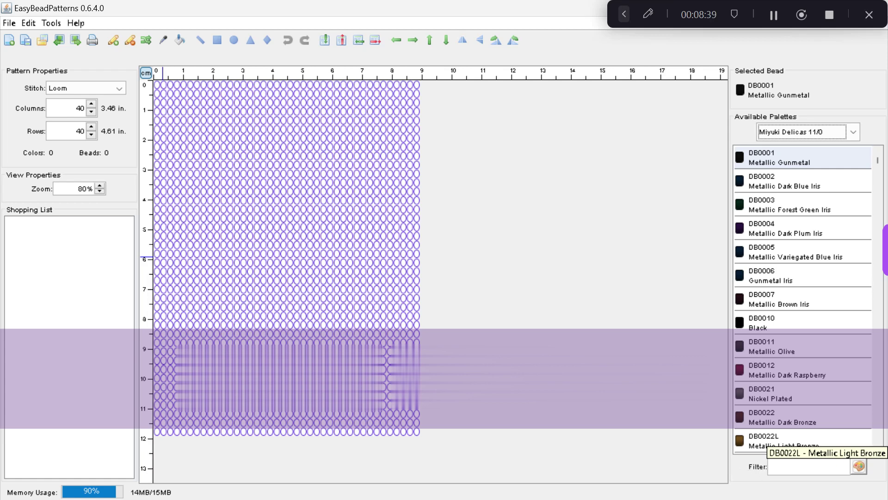
- Look through the bead colours and finishes offered in the Miyuki Delicas 11/0 palette
scroll(807, 214, "down", 10)
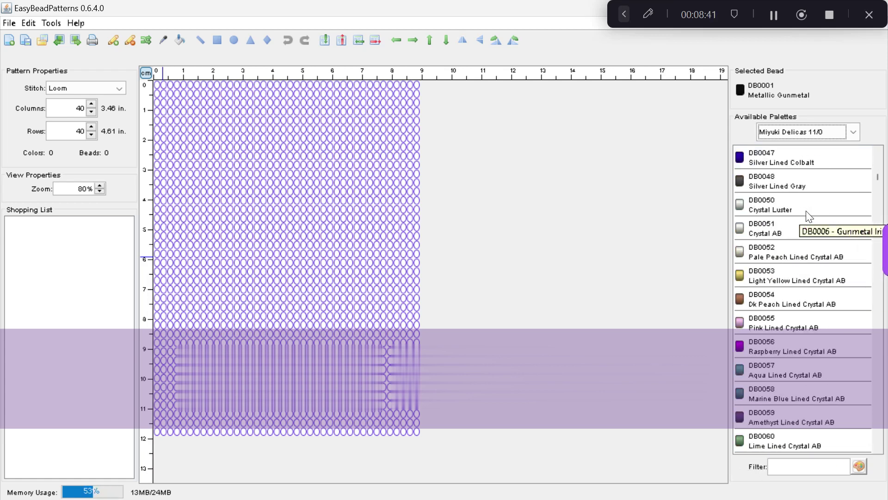
scroll(810, 222, "down", 20)
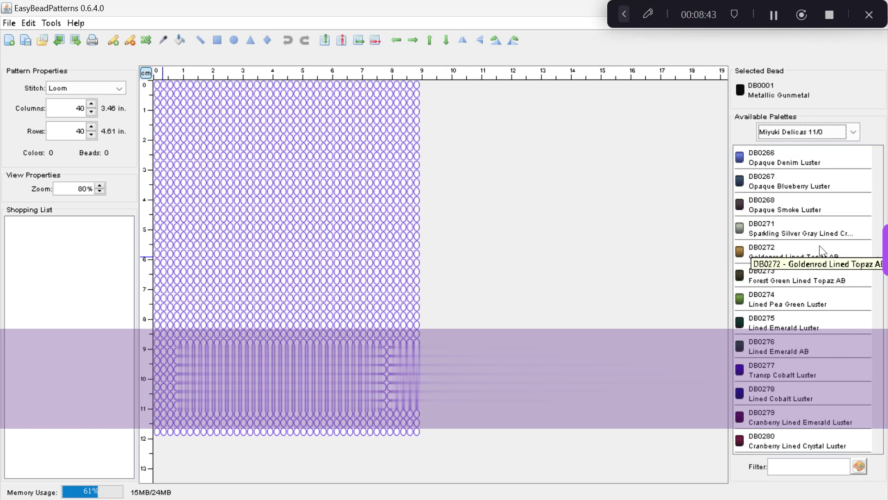
scroll(814, 300, "down", 15)
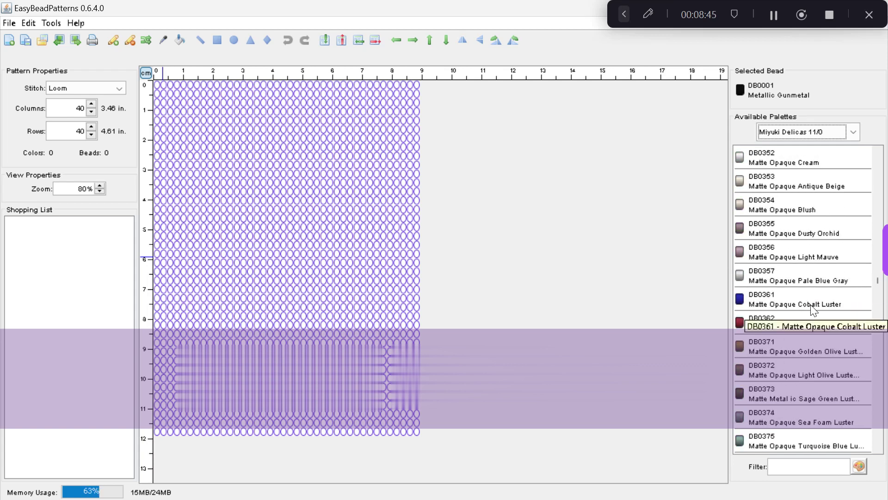
scroll(814, 305, "down", 20)
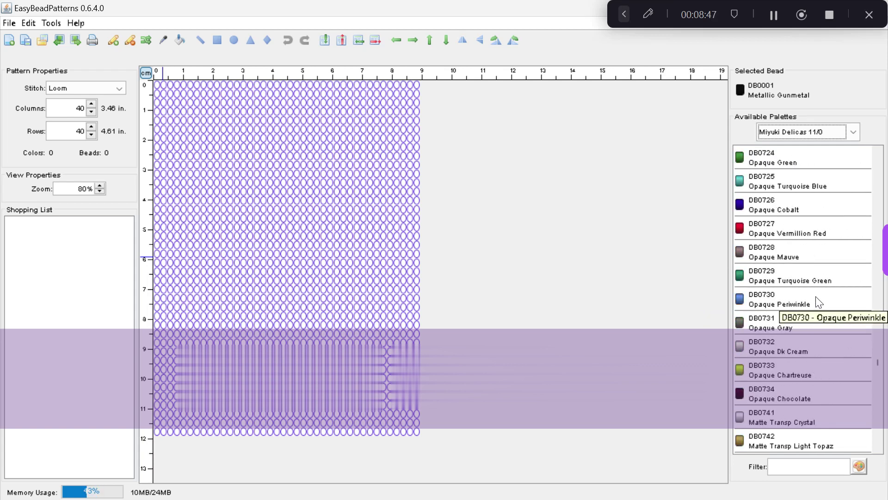
scroll(814, 301, "down", 15)
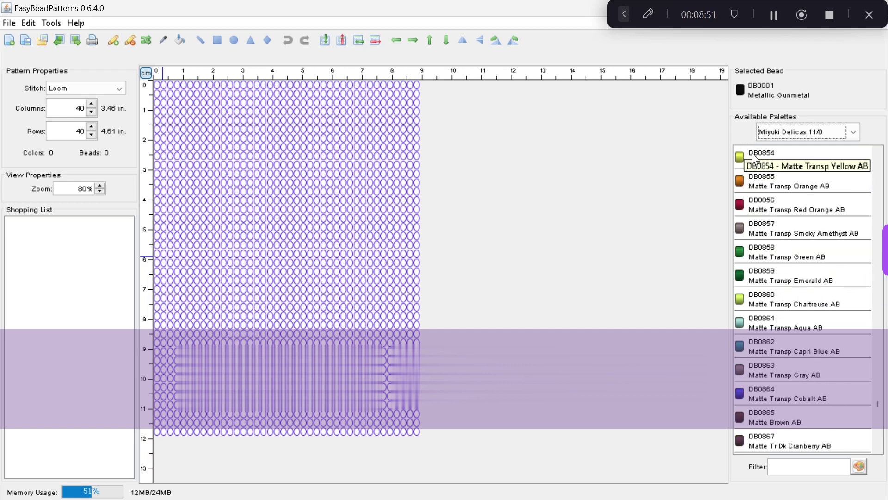
scroll(780, 261, "down", 9)
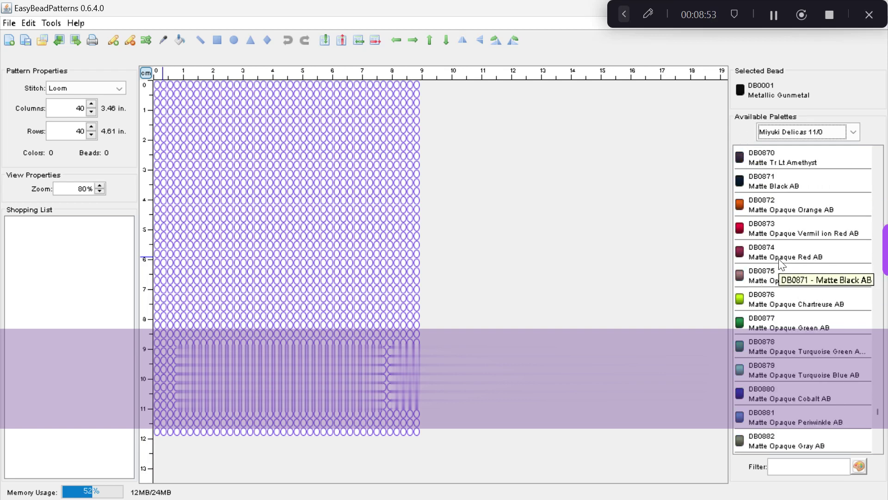
scroll(781, 262, "down", 10)
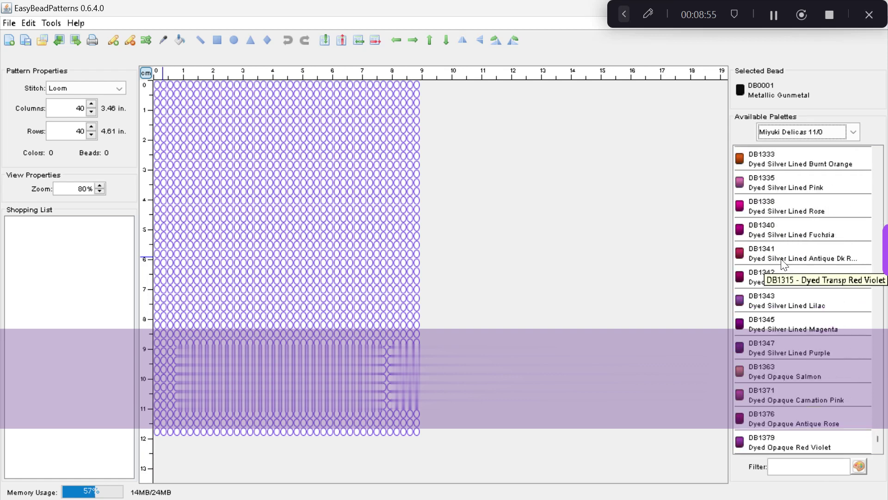
scroll(783, 263, "up", 5)
scroll(785, 262, "up", 10)
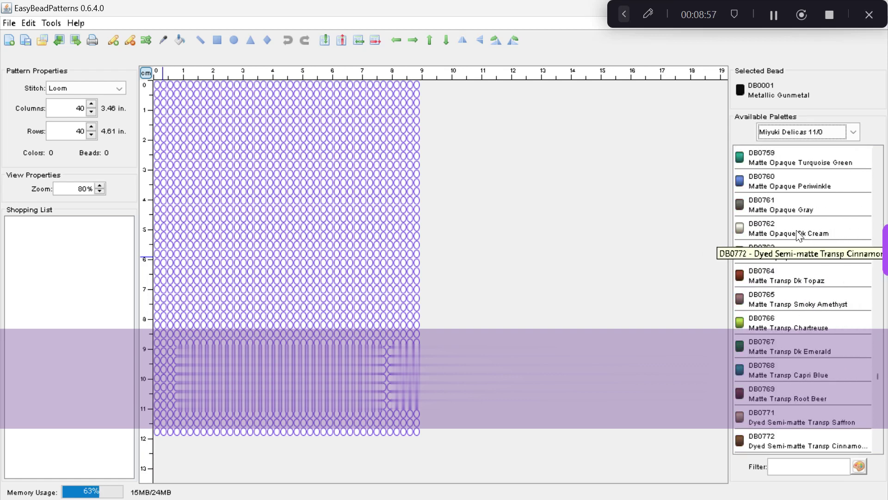
scroll(801, 231, "up", 8)
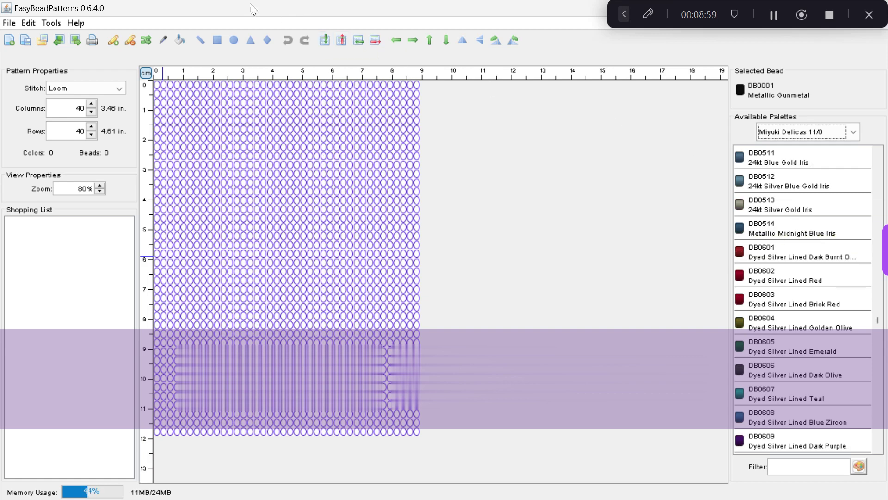
left_click(10, 25)
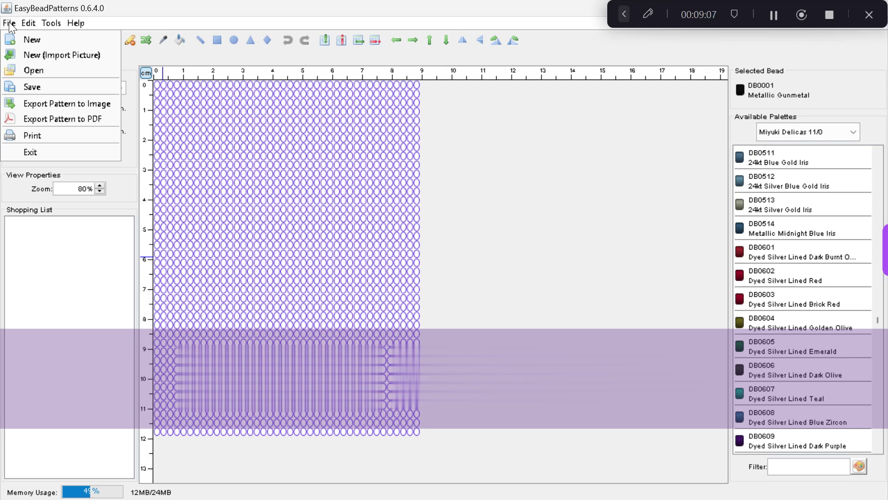
left_click(28, 42)
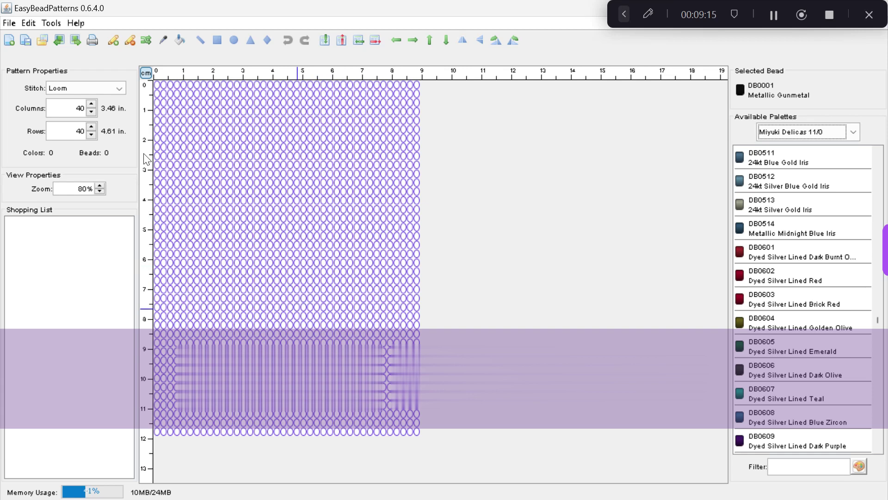
left_click(8, 23)
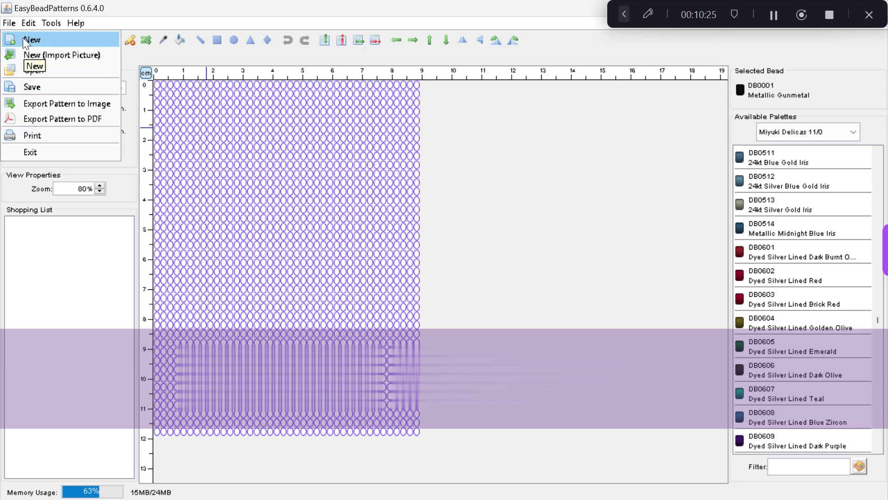
mouse_move(33, 20)
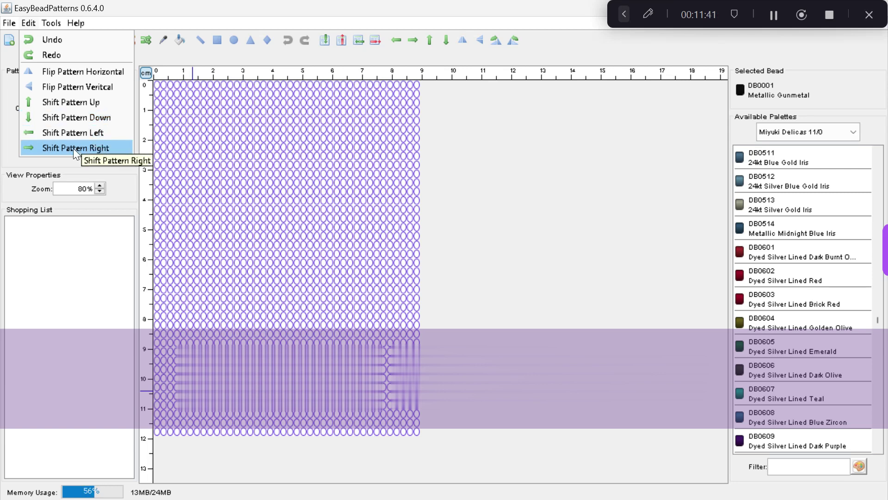
left_click(234, 54)
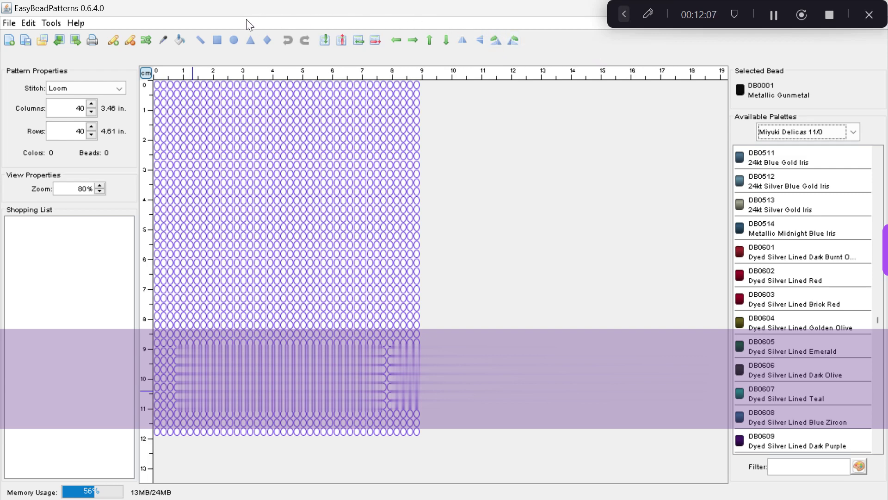
- View the pattern's background and foreground colour settings and accept them as they are
left_click(56, 24)
left_click(84, 40)
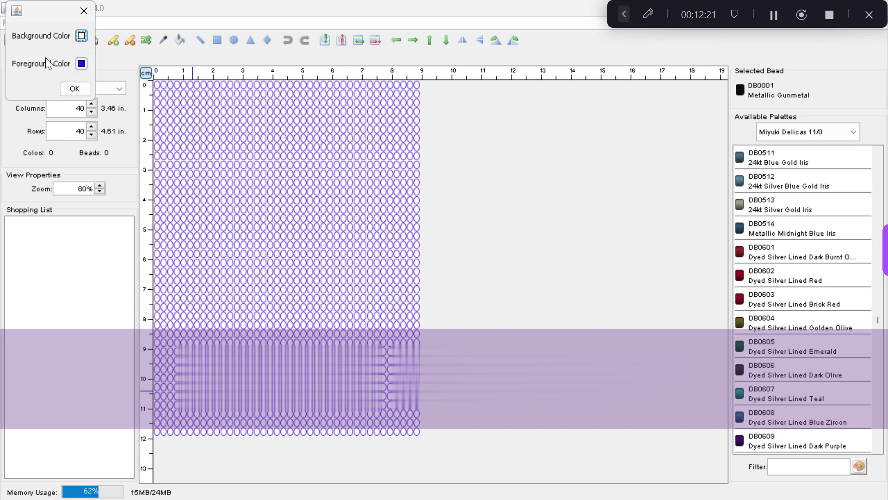
left_click(69, 86)
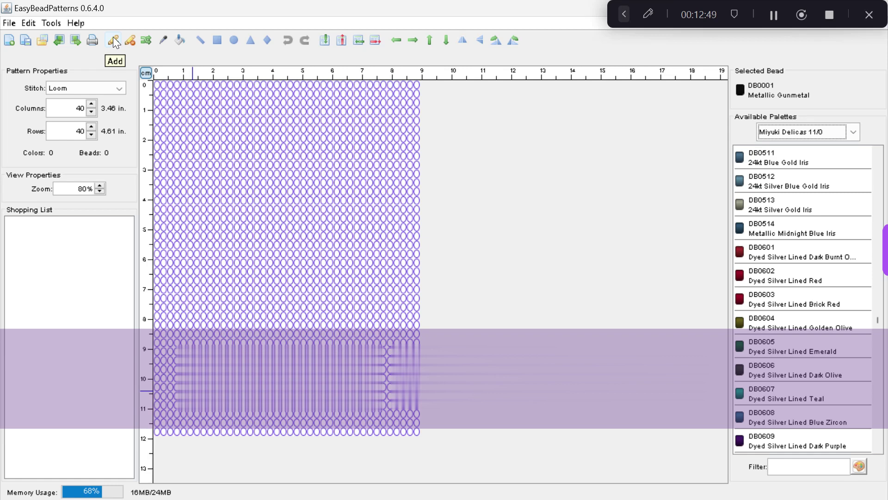
left_click(9, 23)
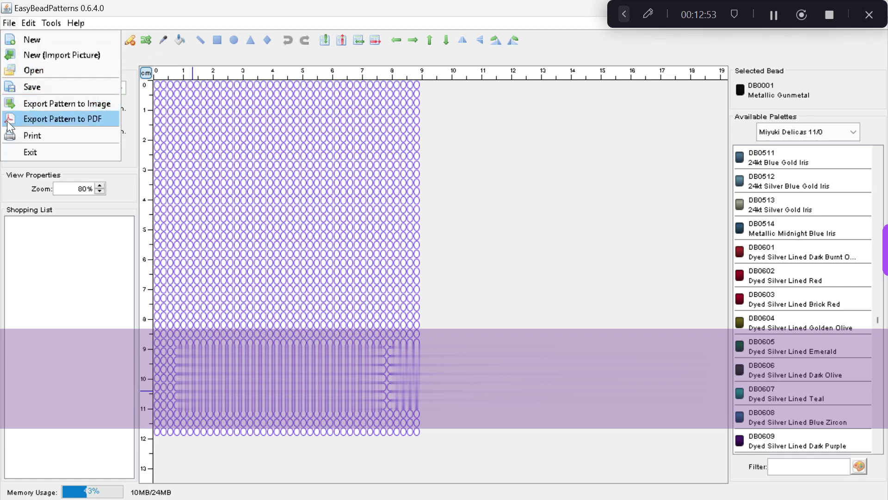
left_click(14, 23)
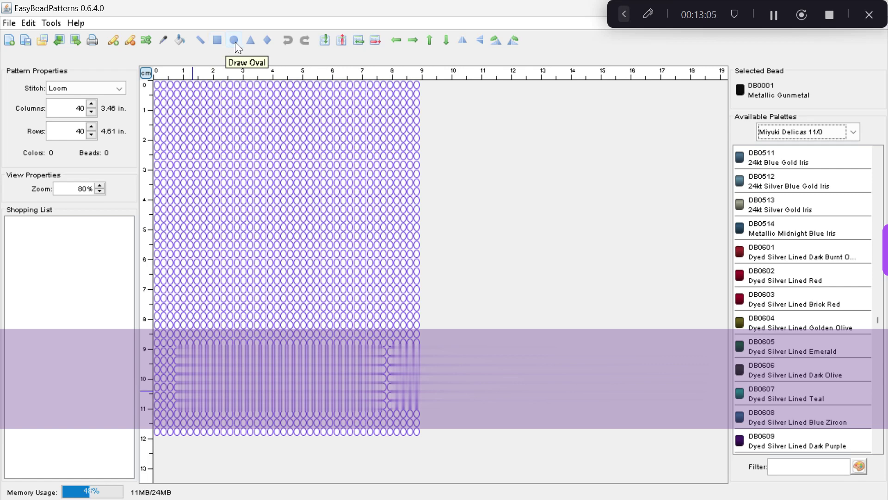
left_click(267, 41)
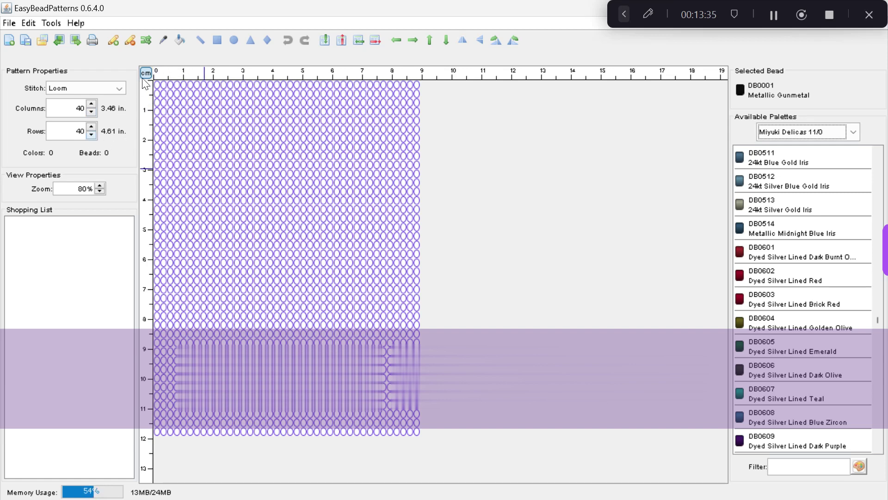
- Reduce the number of rows in the loom pattern to 36
left_click(90, 135)
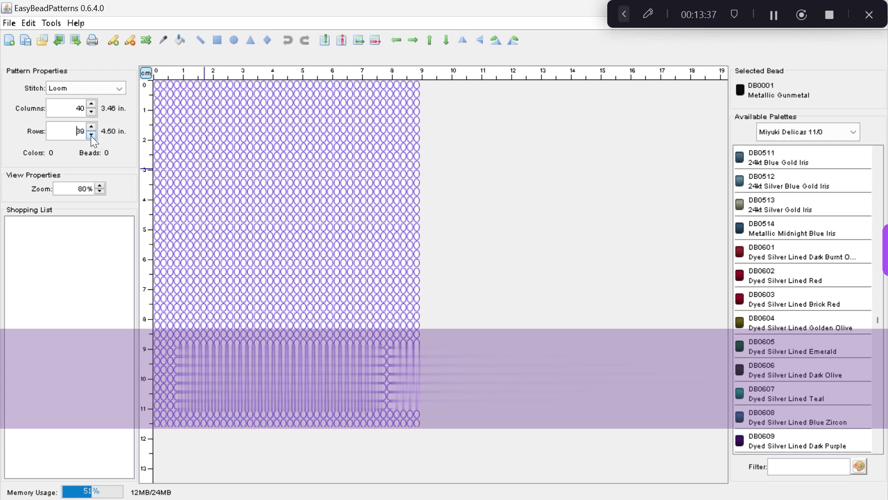
left_click(90, 135)
left_click(90, 135)
left_click(92, 135)
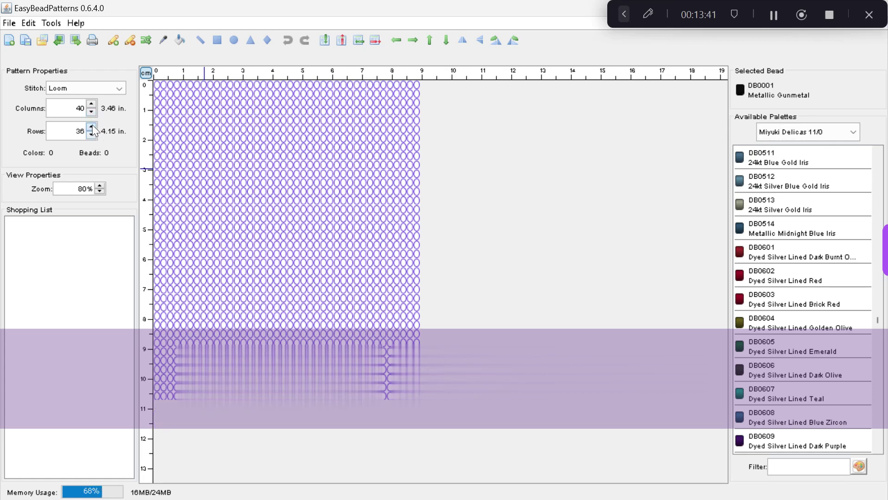
- Increase the number of rows in the loom pattern to 44
left_click(93, 124)
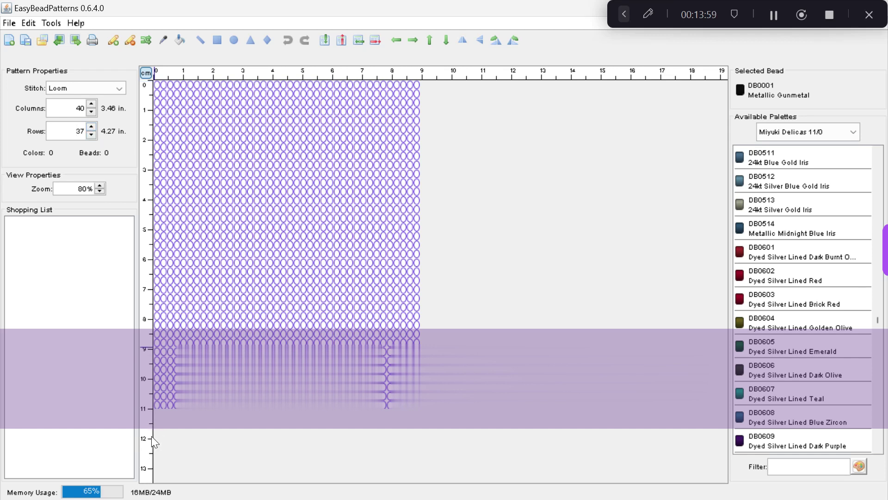
left_click(91, 128)
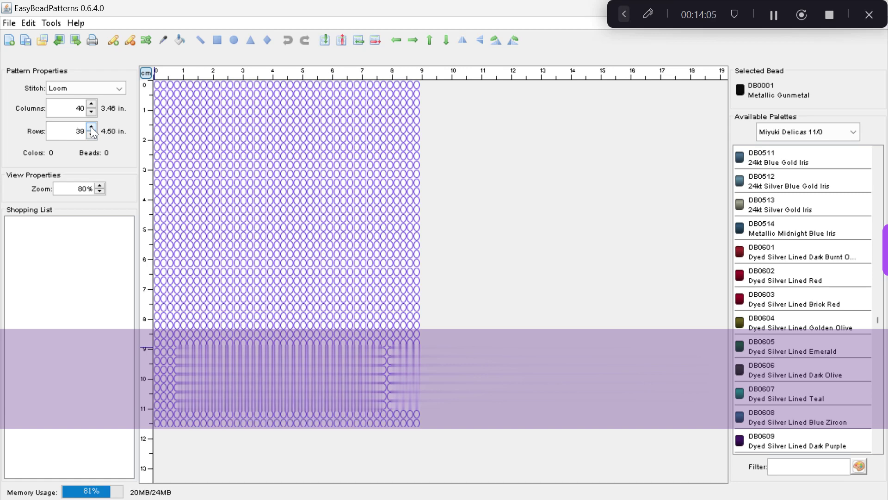
left_click(91, 128)
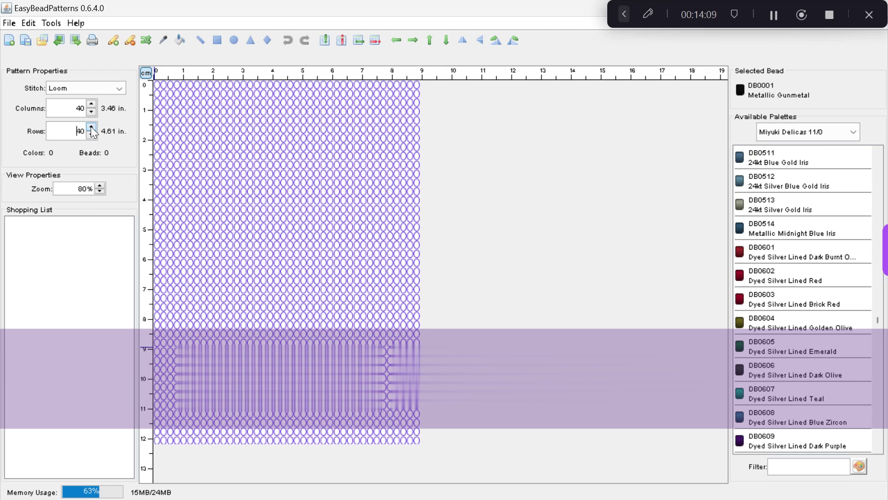
left_click(91, 128)
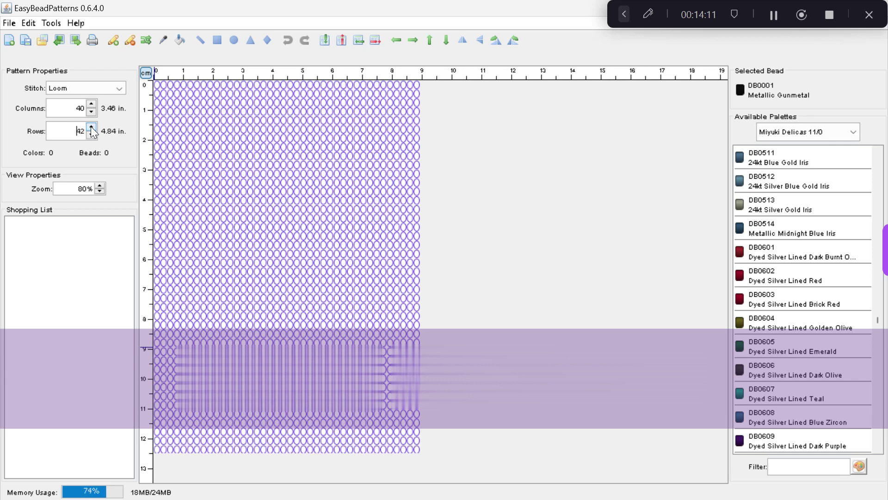
left_click(91, 127)
left_click(91, 127)
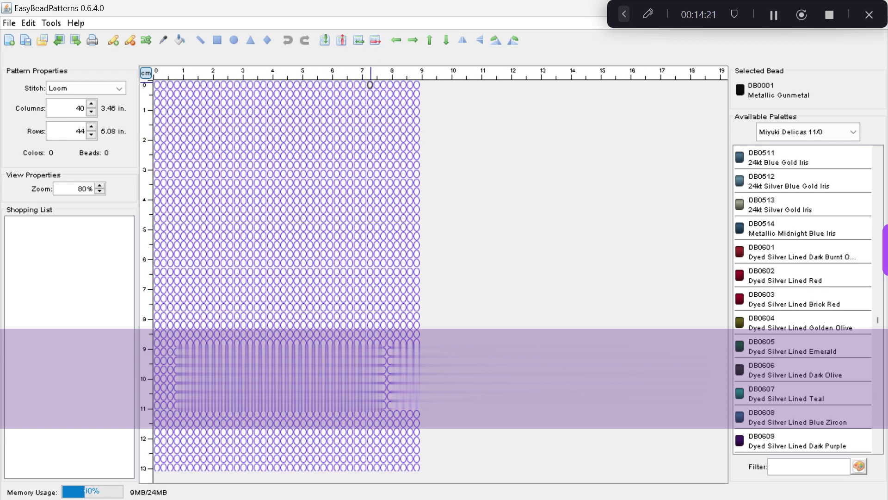
- Set the number of columns in the loom pattern to 14
left_click(91, 112)
left_click(91, 111)
left_click(91, 112)
left_click(92, 112)
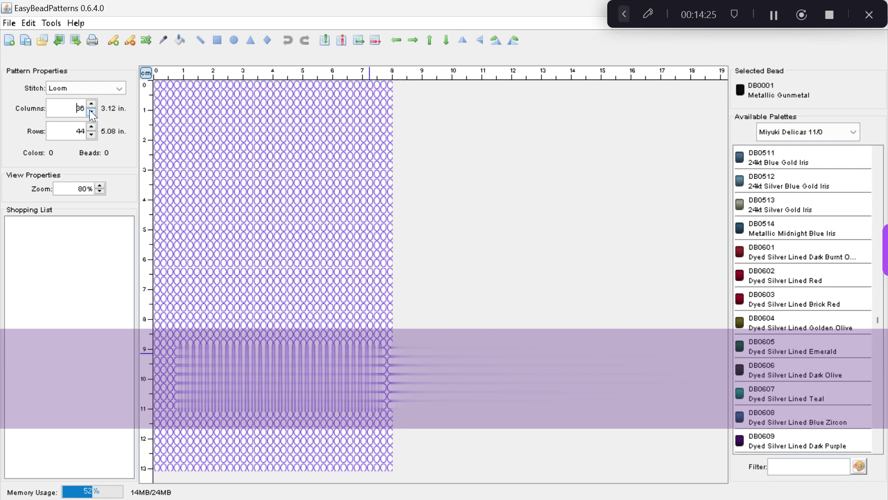
left_click(91, 111)
left_click(91, 112)
left_click(91, 112)
left_click(91, 112)
left_click(91, 112)
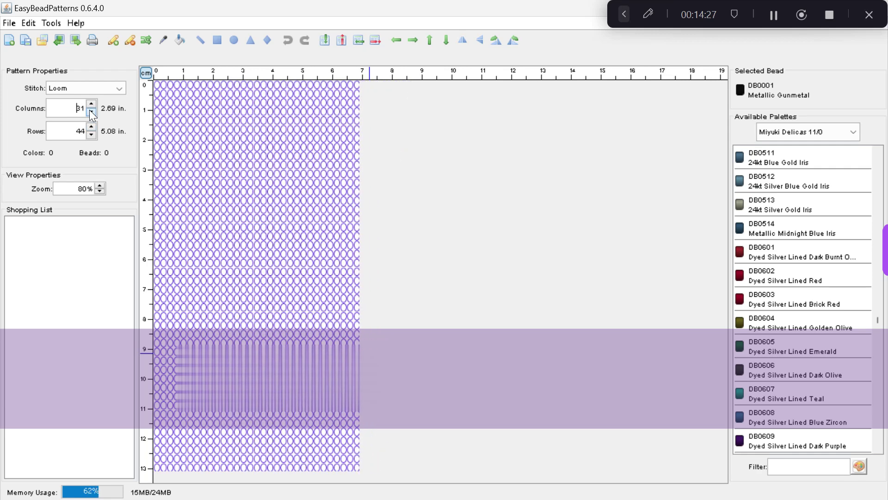
left_click(91, 112)
left_click(91, 111)
left_click(91, 112)
left_click(91, 112)
left_click(91, 112)
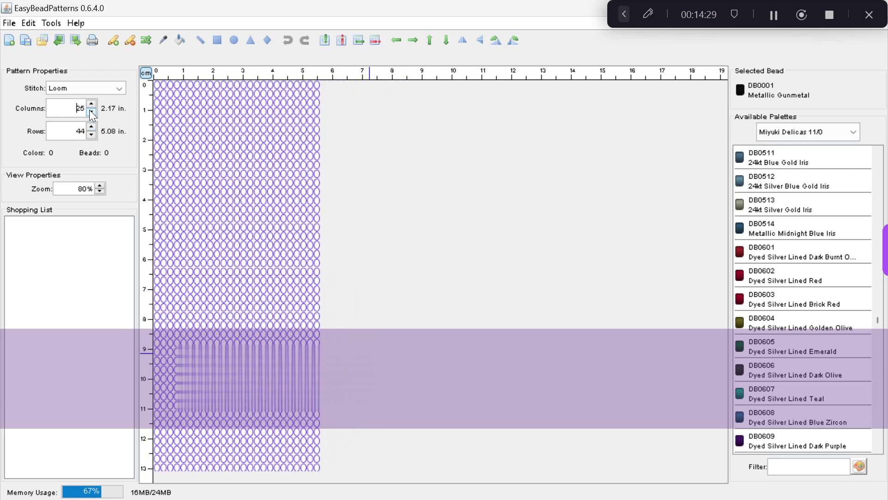
left_click(91, 112)
left_click(91, 112)
left_click(91, 112)
left_click(91, 112)
left_click(91, 112)
left_click(91, 112)
left_click(91, 112)
left_click(91, 112)
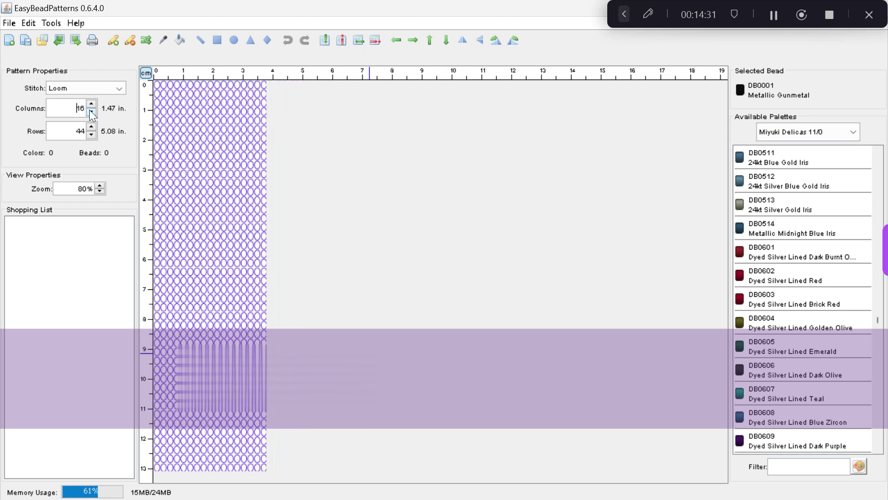
left_click(91, 112)
left_click(91, 112)
left_click(91, 112)
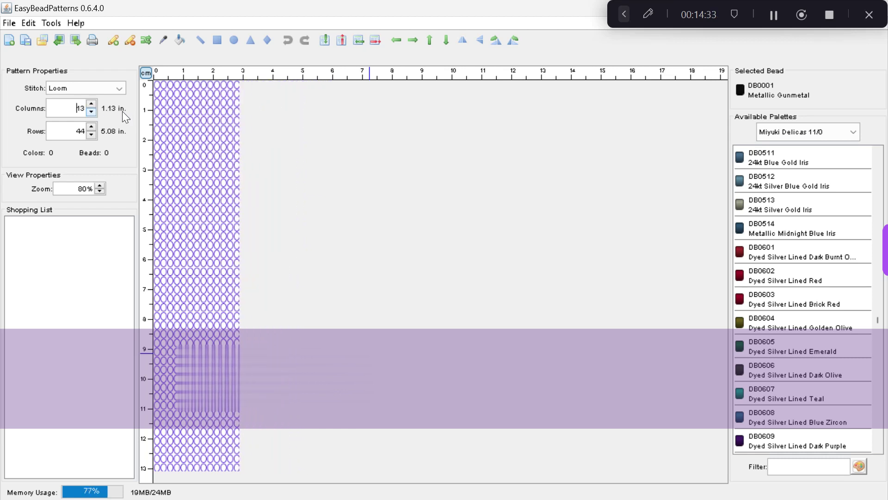
left_click(95, 104)
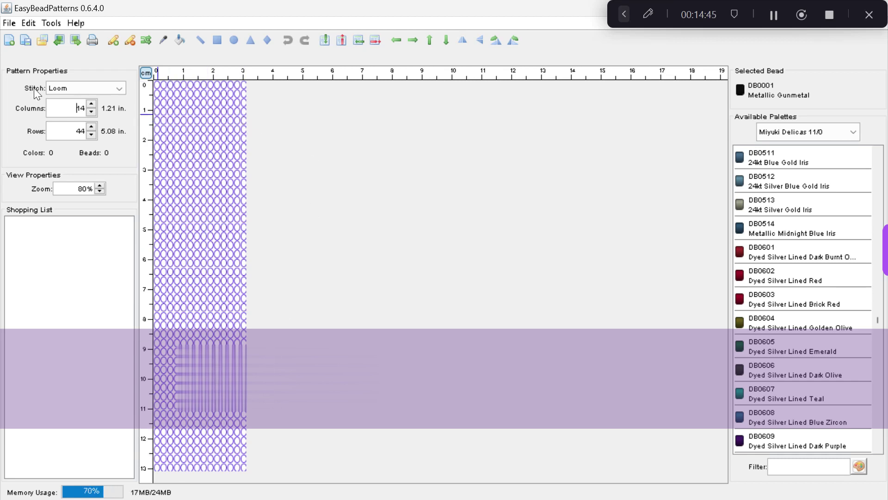
- View the available stitch types, keep Loom, and rotate the pattern counterclockwise into a horizontal layout
left_click(121, 88)
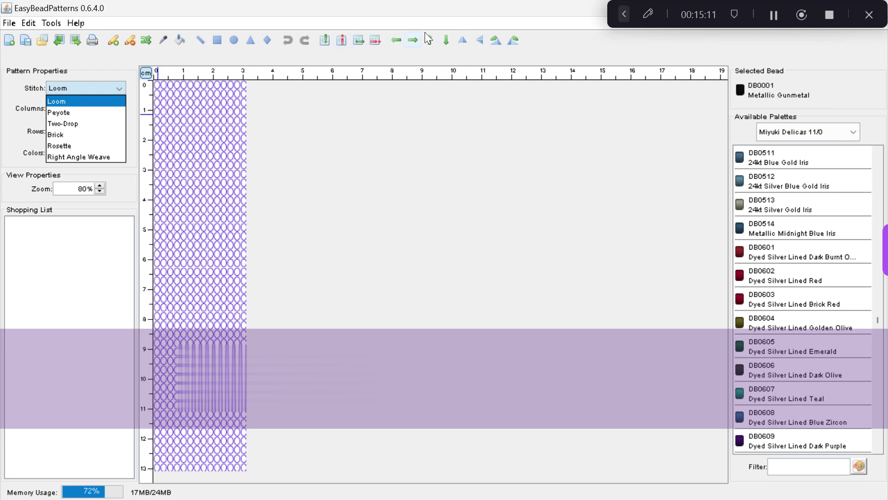
left_click(497, 40)
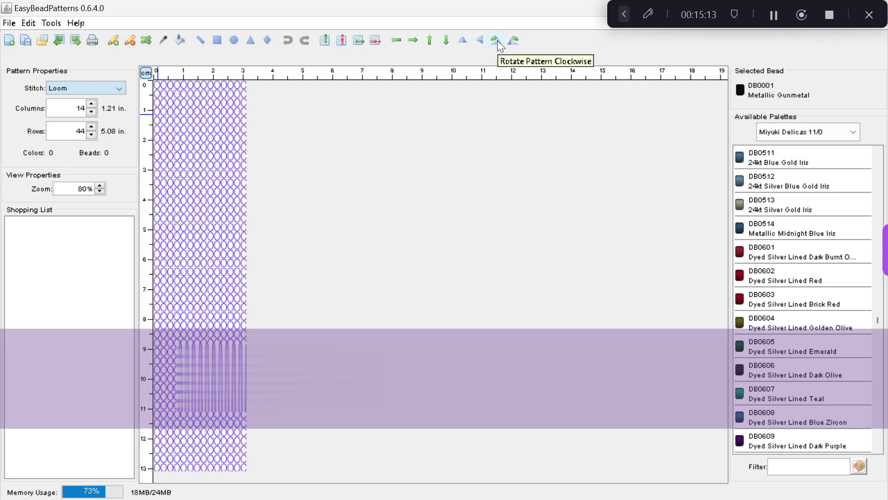
left_click(512, 41)
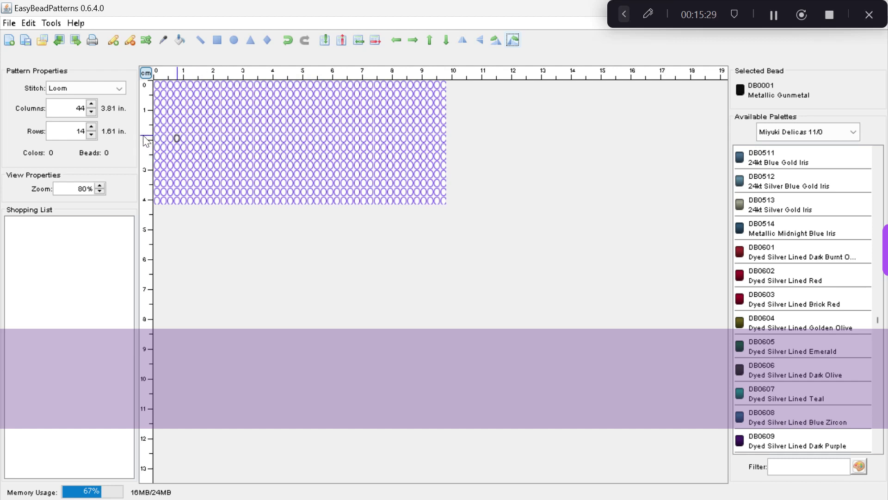
- Increase the number of columns in the horizontal loom pattern to 59
left_click(93, 102)
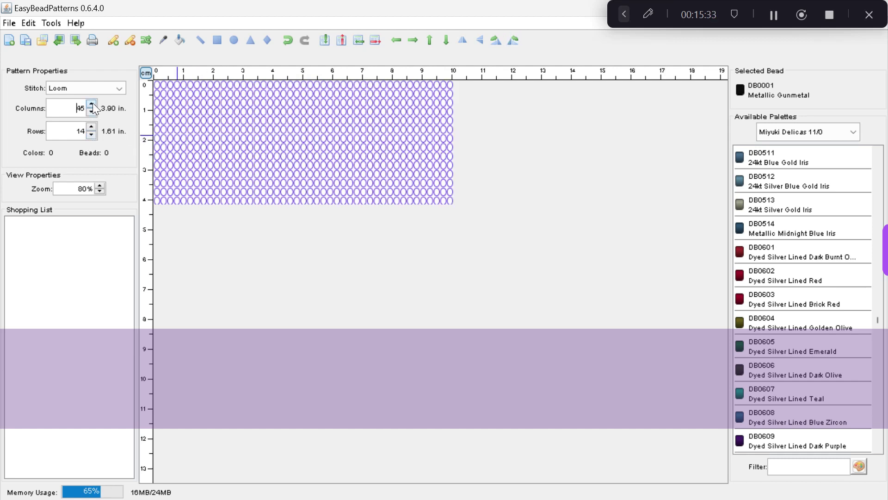
left_click(93, 103)
left_click(92, 103)
left_click(92, 102)
double_click(92, 103)
triple_click(92, 102)
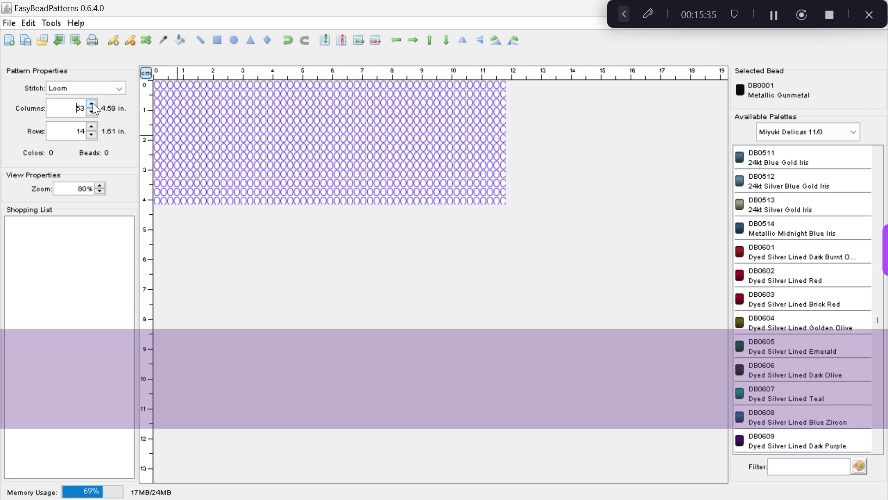
triple_click(93, 103)
double_click(93, 103)
left_click(92, 102)
left_click(92, 103)
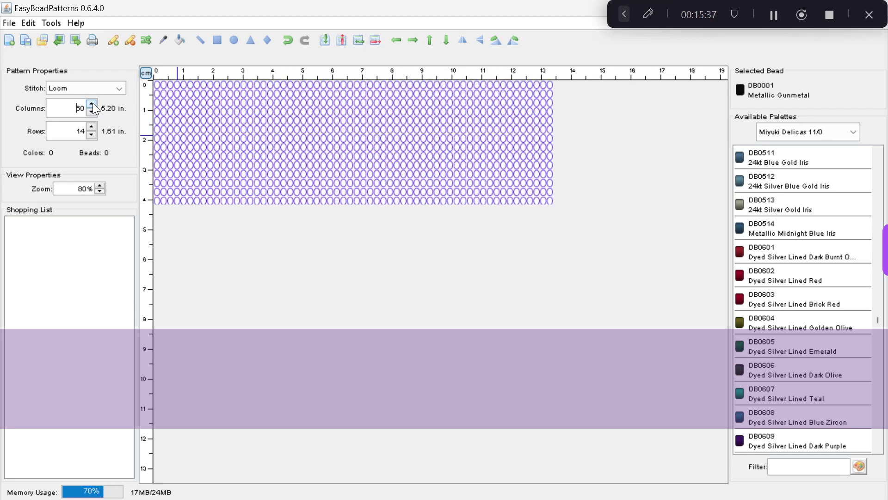
left_click(91, 112)
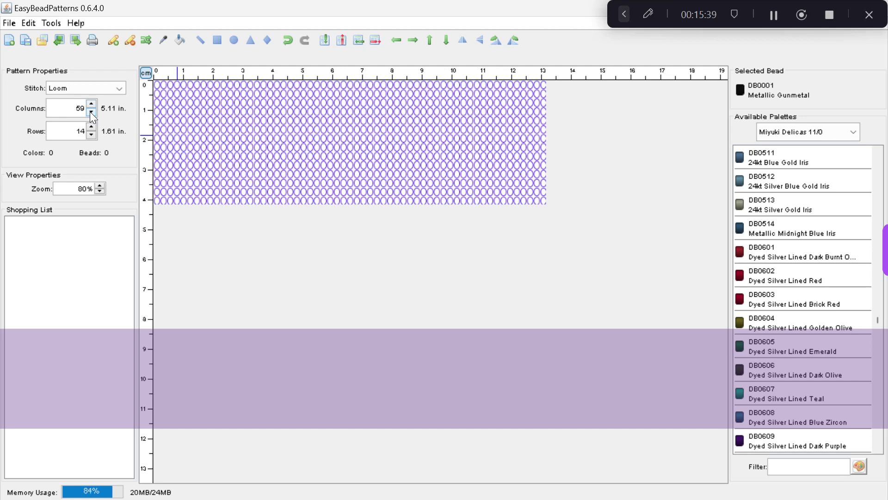
- Reduce the pattern to 10 rows and rotate it clockwise into a vertical layout
double_click(93, 135)
double_click(93, 134)
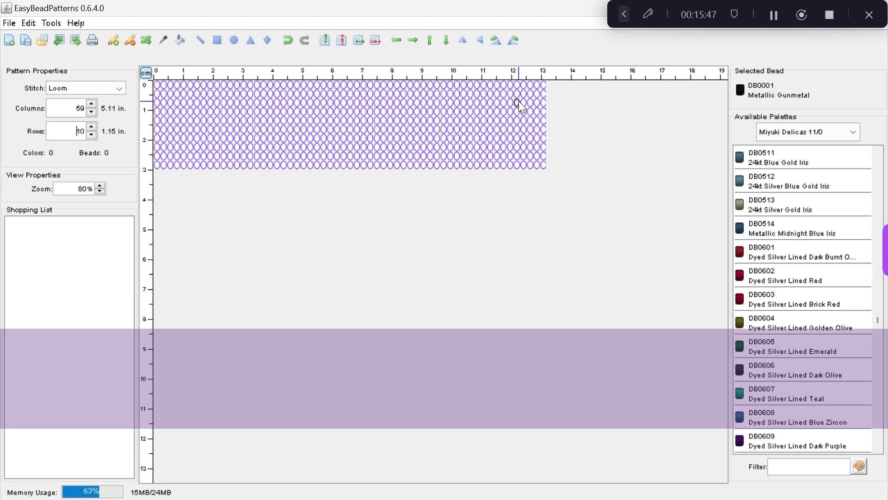
left_click(495, 40)
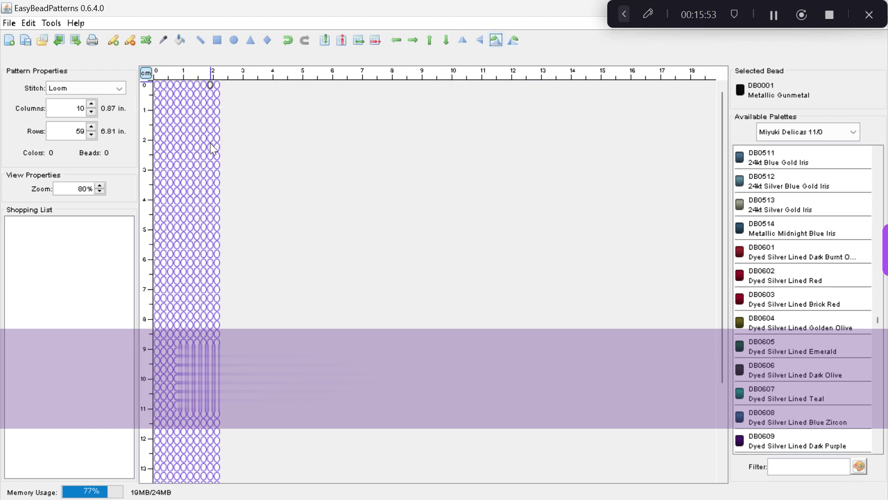
- Increase the number of columns in the vertical loom pattern to 14
left_click(92, 104)
left_click(91, 105)
left_click(92, 105)
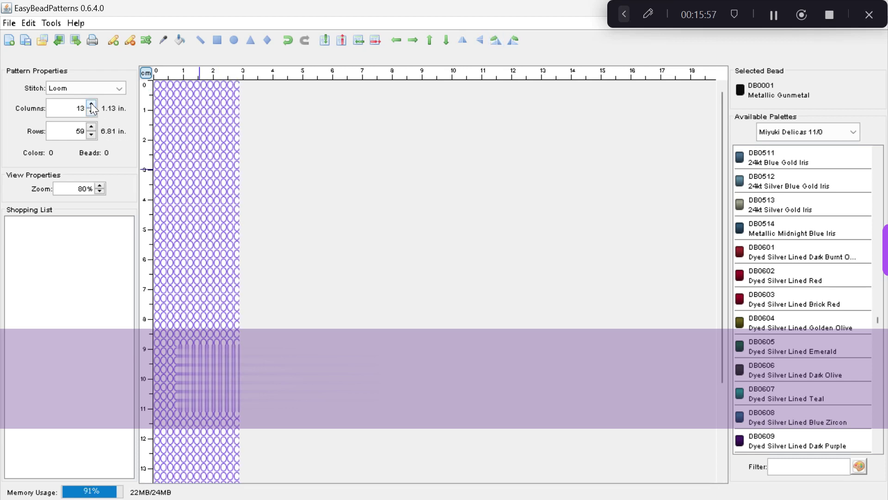
left_click(92, 104)
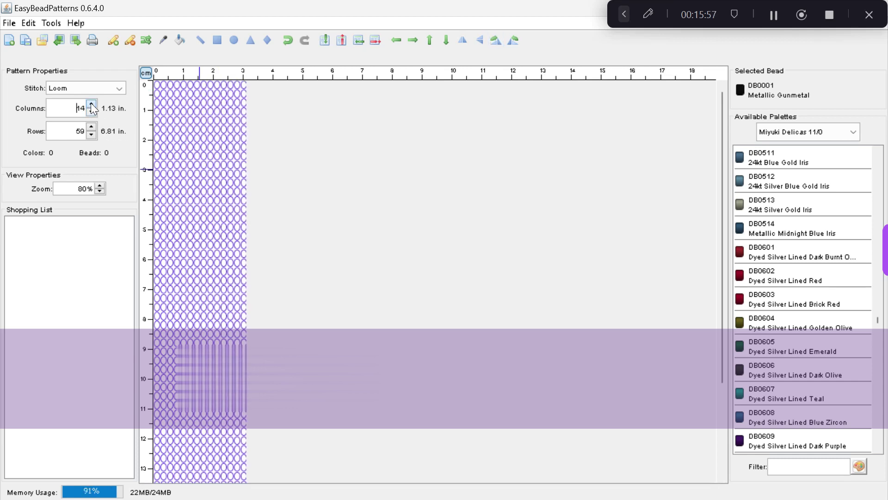
- Reduce the pattern to 44 rows and rotate it clockwise back into a horizontal layout
left_click(92, 134)
left_click(92, 135)
left_click(91, 134)
left_click(92, 134)
left_click(92, 134)
left_click(91, 135)
left_click(91, 134)
left_click(92, 134)
left_click(92, 135)
left_click(92, 135)
left_click(92, 135)
left_click(92, 135)
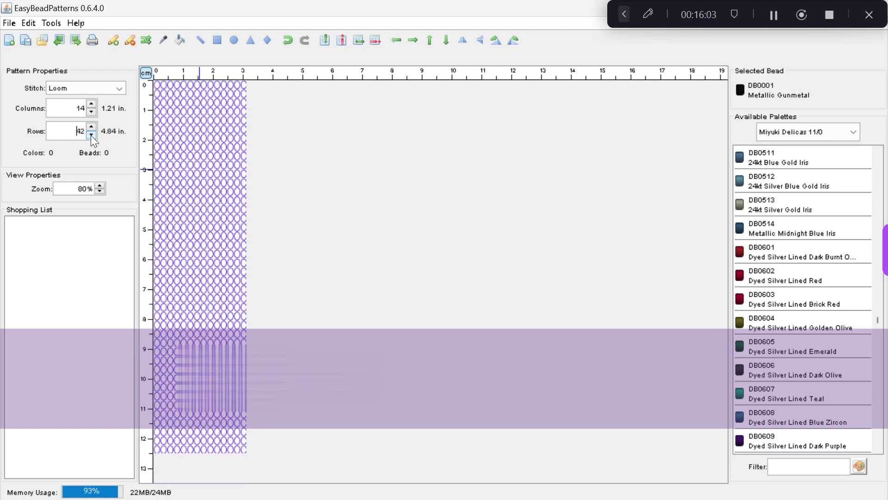
left_click(92, 127)
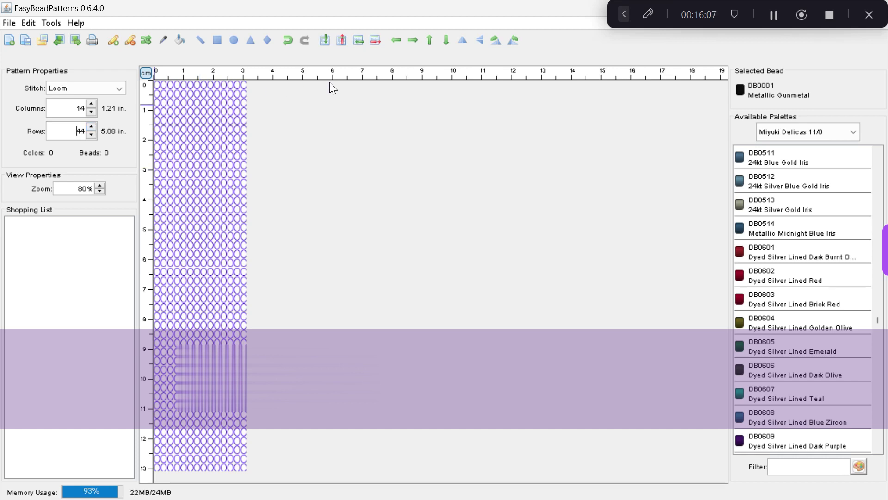
left_click(495, 40)
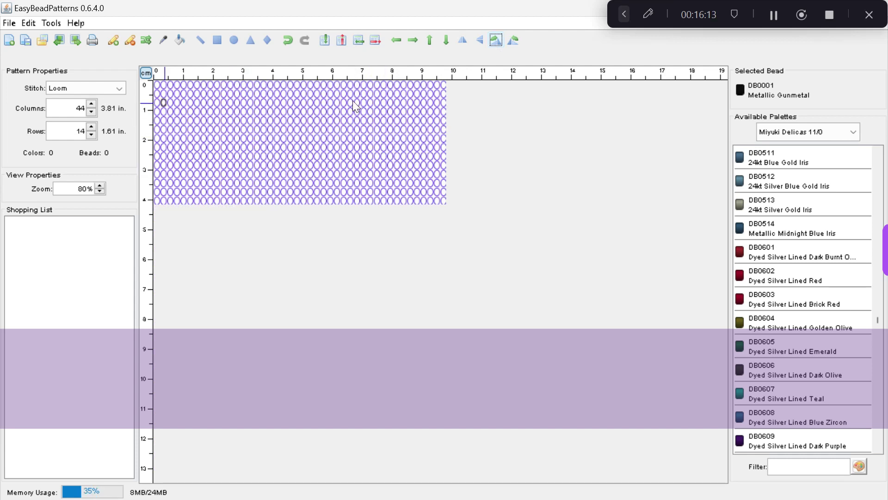
- Increase the number of columns in the horizontal loom pattern to 58
left_click(91, 103)
left_click(91, 104)
left_click(91, 104)
left_click(91, 103)
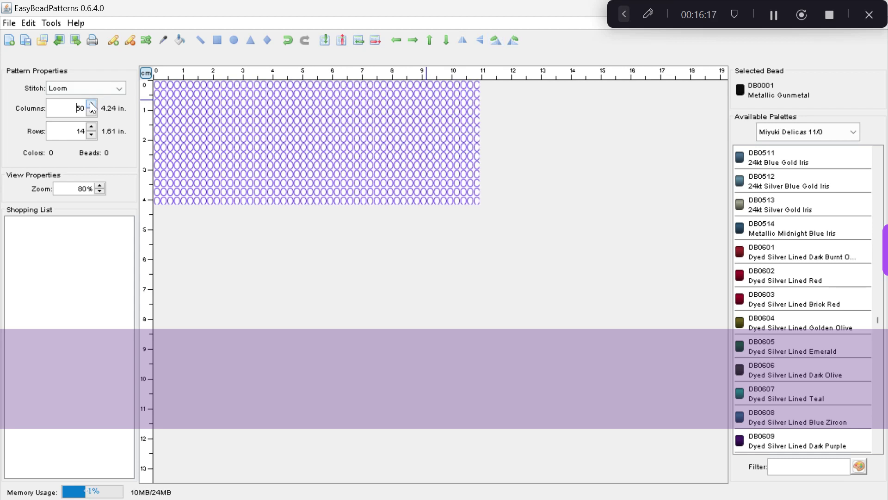
left_click(91, 104)
left_click(91, 103)
left_click(91, 104)
left_click(91, 103)
left_click(91, 103)
left_click(91, 103)
left_click(91, 103)
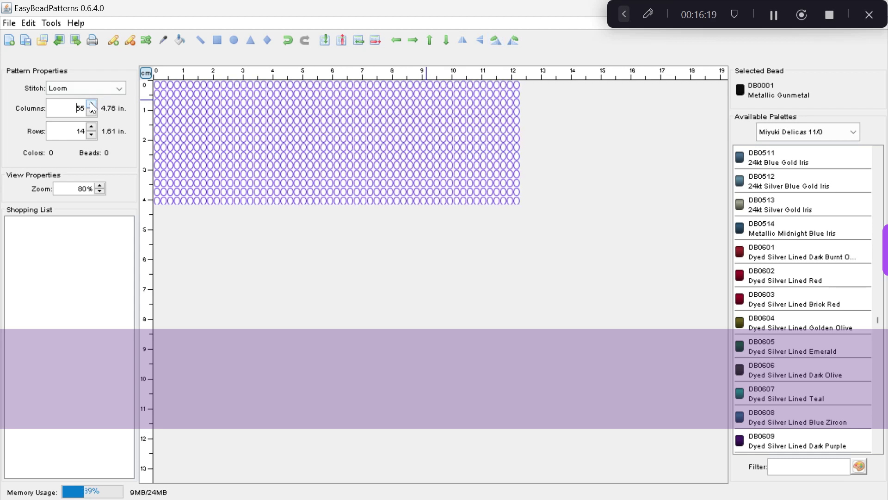
left_click(91, 104)
left_click(91, 104)
left_click(91, 103)
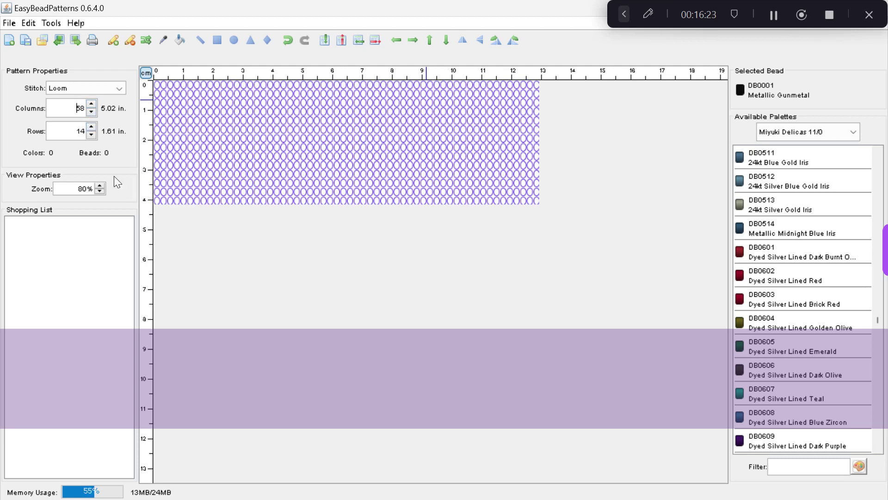
- Reduce the number of rows in the 58-column loom pattern to 10
left_click(93, 135)
left_click(93, 135)
left_click(93, 134)
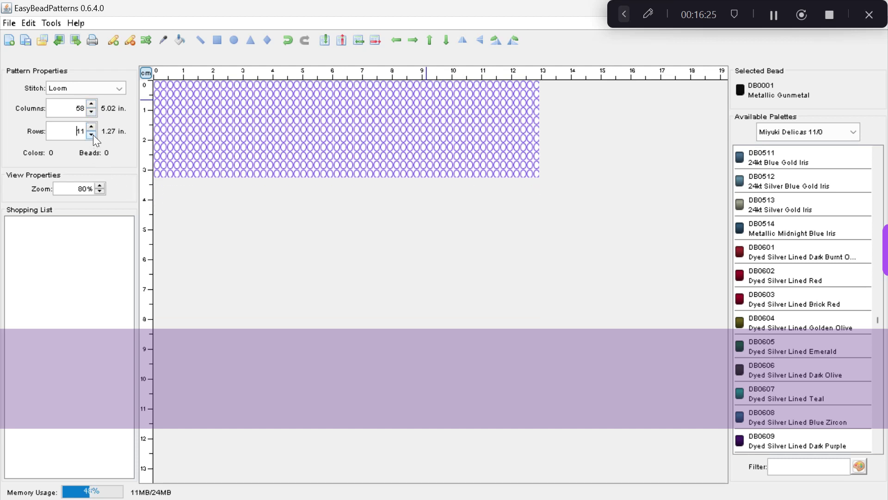
left_click(93, 134)
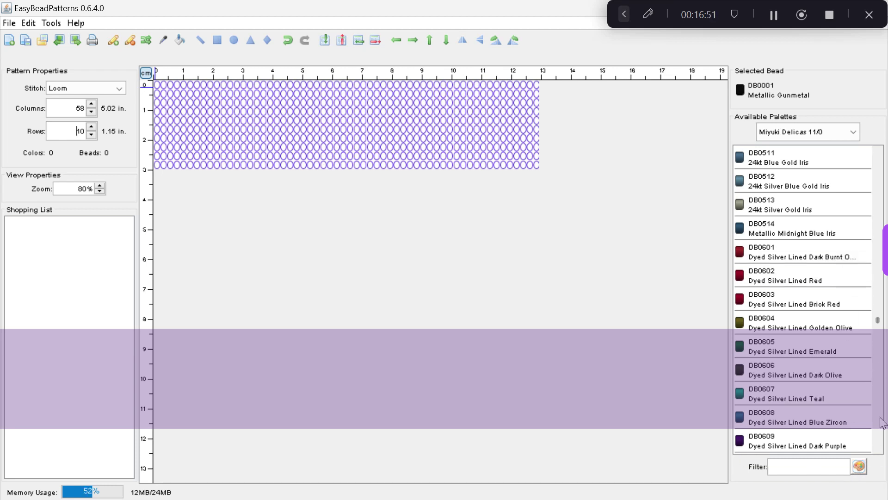
- Filter the Miyuki Delicas 11/0 palette by the pure red swatch, #ff0000
left_click(858, 466)
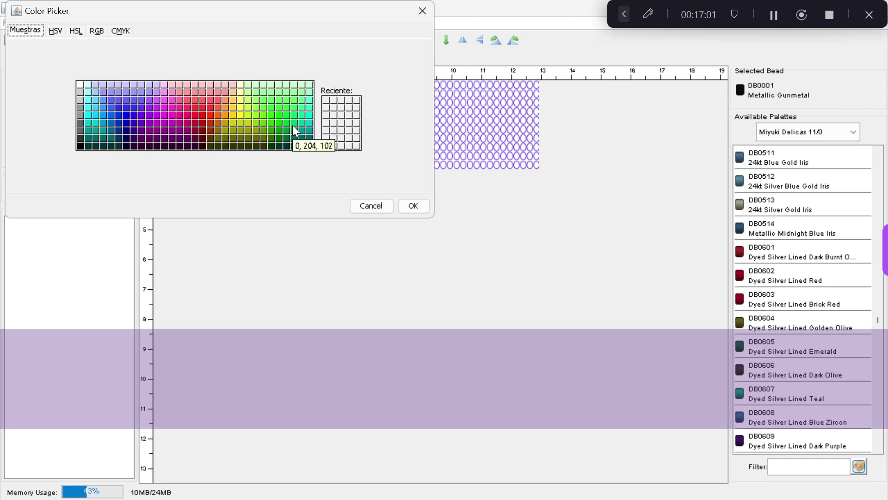
left_click(199, 113)
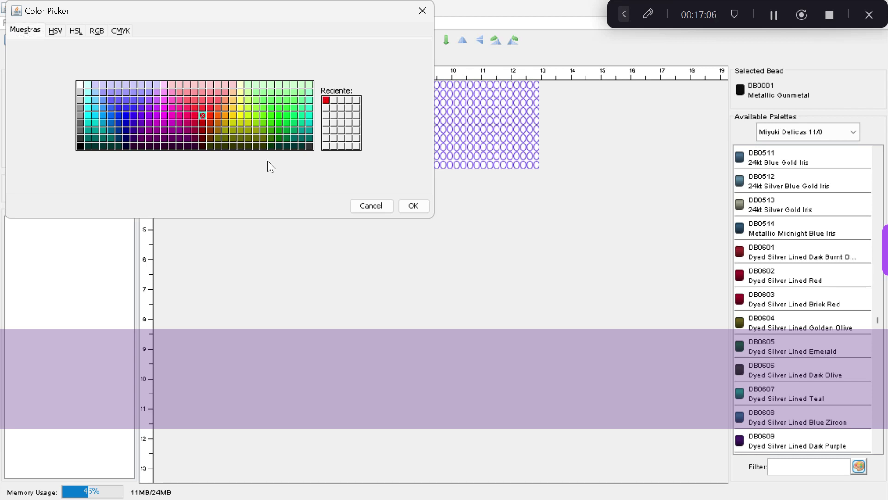
left_click(413, 206)
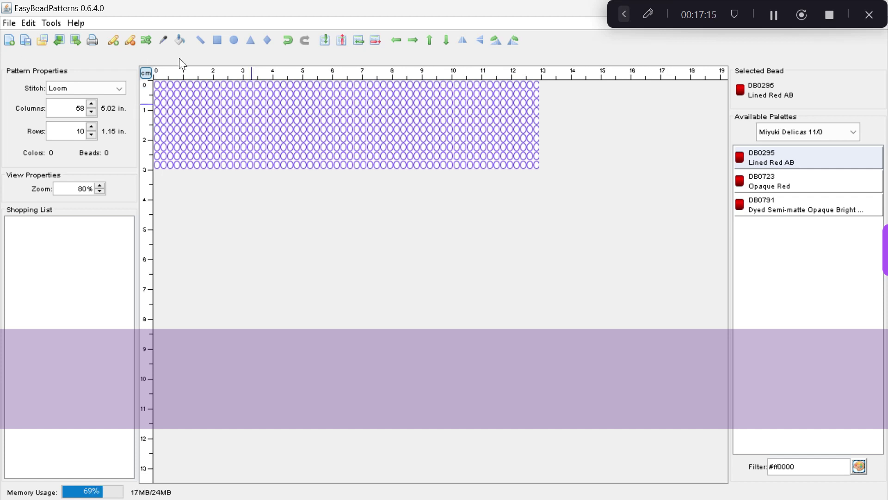
- With the pencil and bead DB0295 Lined Red AB, place a ten-bead diagonal rising from the pattern's bottom-left bead to the top row
left_click(112, 41)
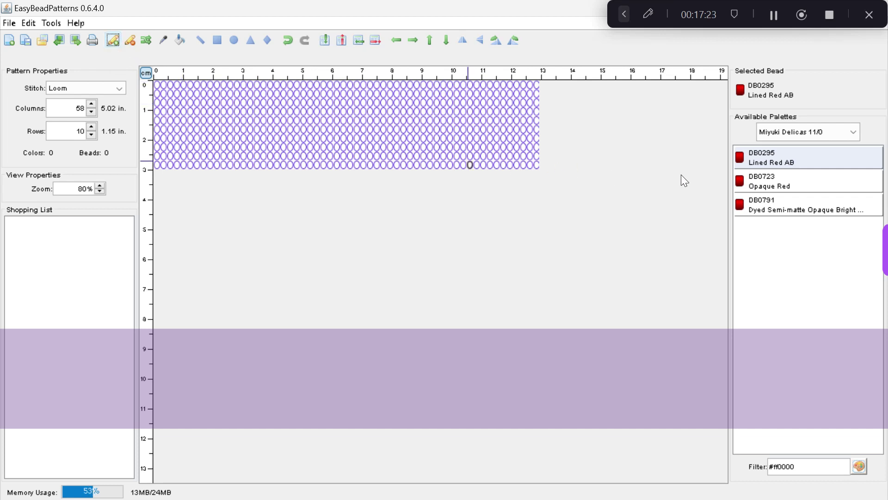
left_click(813, 154)
left_click(156, 164)
left_click(163, 155)
left_click(171, 146)
left_click(176, 138)
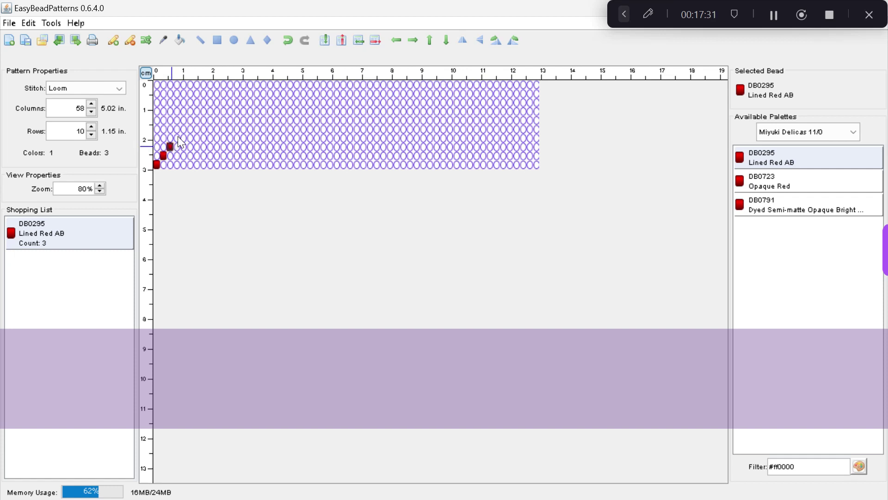
left_click(184, 127)
left_click(191, 119)
left_click(196, 111)
left_click(204, 102)
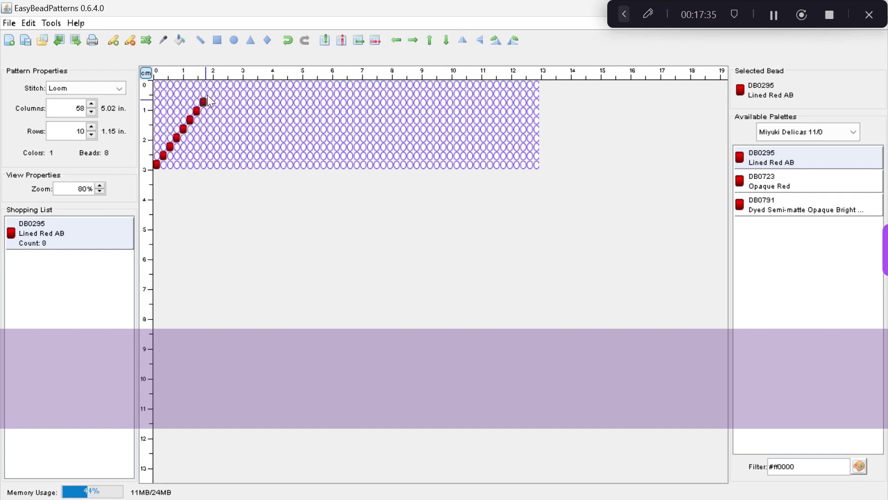
left_click(211, 93)
left_click(216, 85)
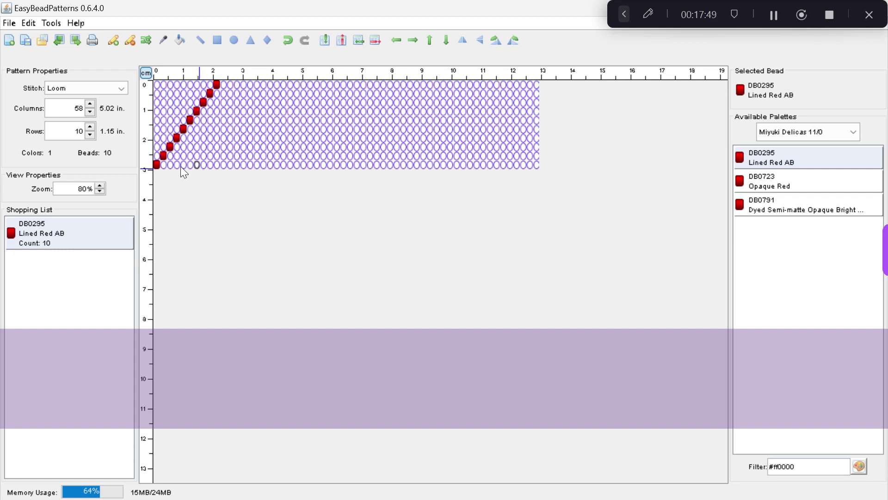
- Thicken the rising red diagonal by placing one DB0295 bead directly to its right in each of the ten rows
left_click(163, 164)
left_click(170, 155)
left_click(176, 147)
left_click(183, 137)
left_click(190, 129)
left_click(197, 119)
left_click(203, 111)
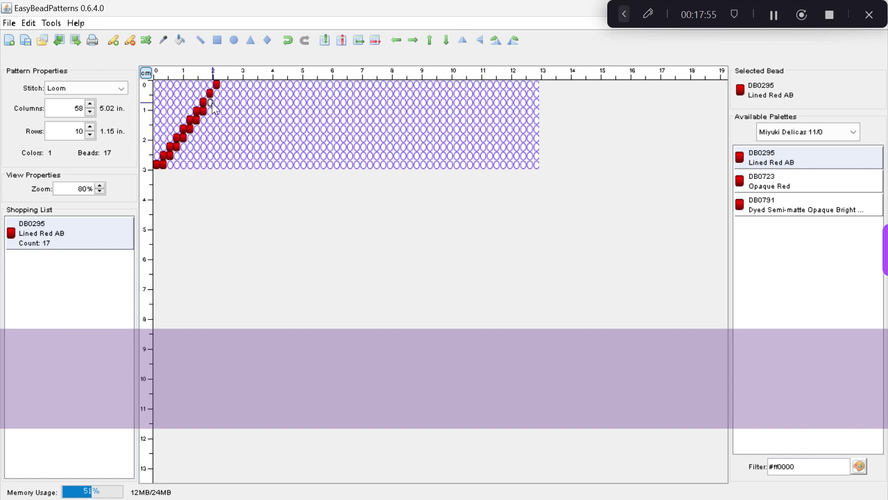
left_click(212, 103)
left_click(217, 93)
left_click(223, 84)
- Place a descending diagonal of nine DB0295 beads from the second row right of the peak down to the bottom row
left_click(230, 93)
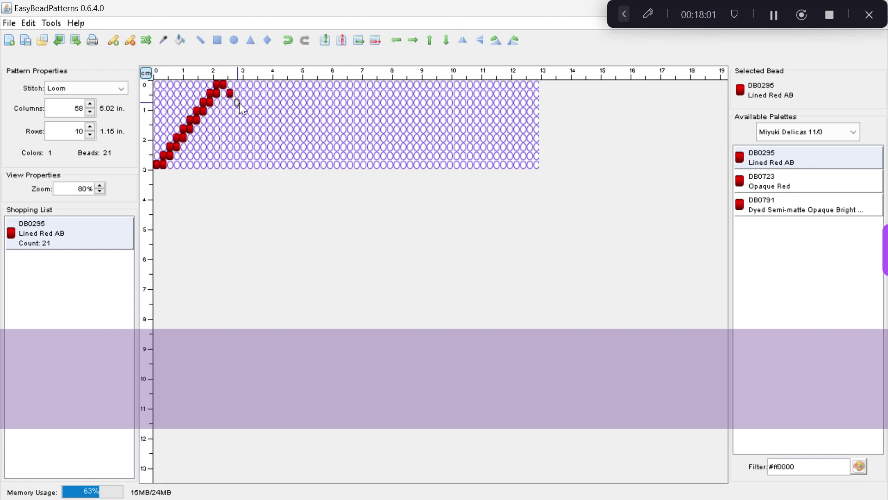
left_click(237, 102)
left_click(243, 111)
left_click(250, 120)
left_click(257, 129)
left_click(263, 136)
left_click(270, 146)
left_click(276, 155)
left_click(283, 164)
- Thicken the descending red diagonal by placing one DB0295 bead along its inner side in each of its nine rows
left_click(223, 93)
left_click(230, 101)
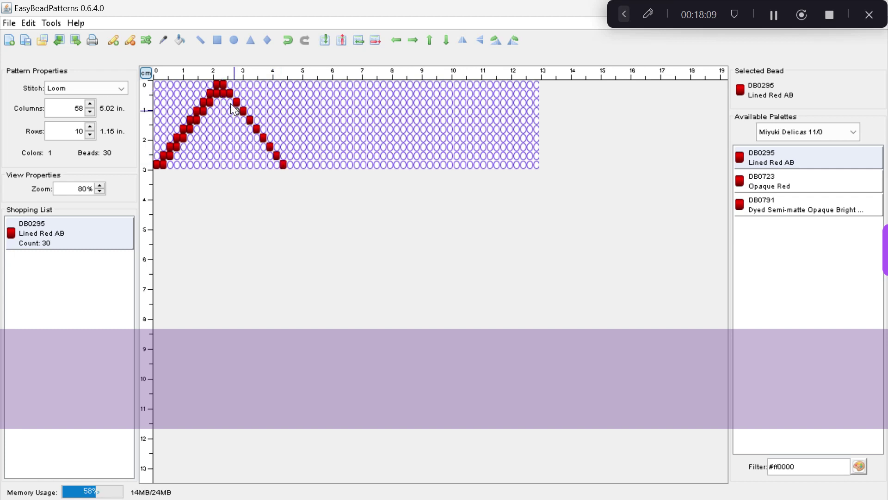
left_click(237, 109)
left_click(244, 120)
left_click(250, 129)
left_click(256, 137)
left_click(263, 146)
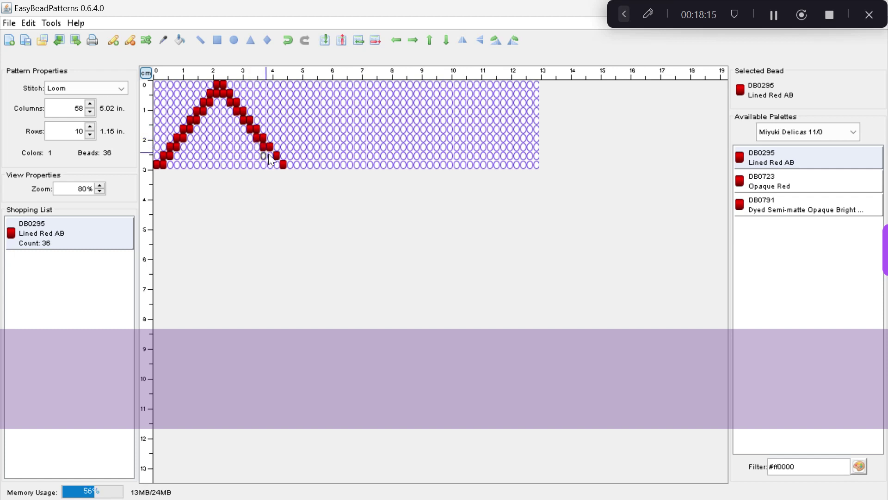
left_click(271, 157)
left_click(276, 164)
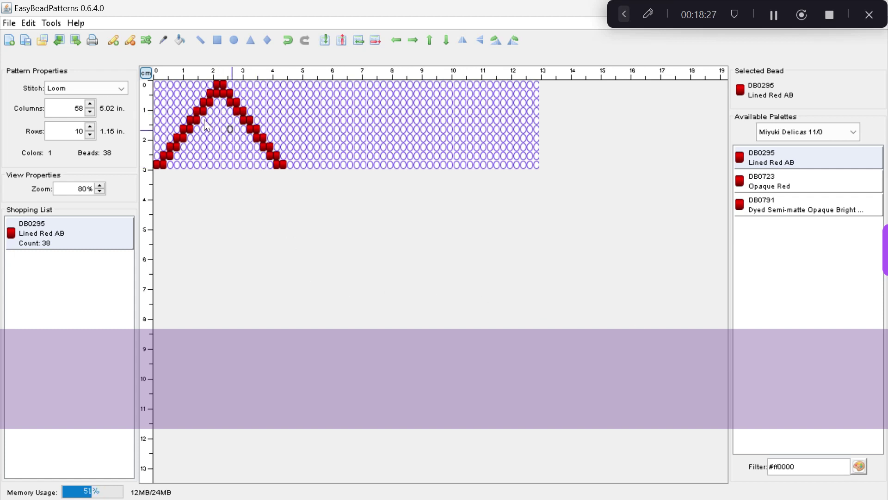
- With the Line tool, draw a red V of two diagonals spanning all ten rows in the right half of the pattern
left_click(201, 40)
mouse_move(342, 85)
left_mouse_down()
mouse_move(398, 140)
mouse_move(406, 162)
left_mouse_up()
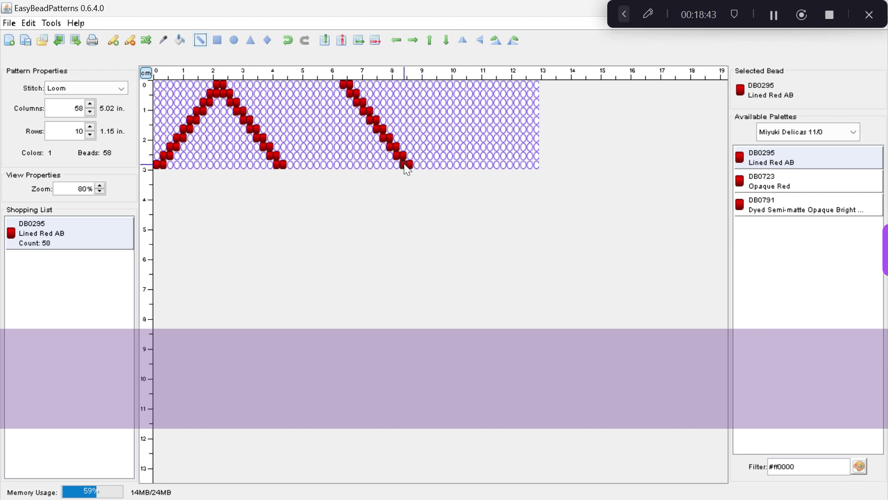
mouse_move(406, 162)
left_mouse_down()
mouse_move(445, 132)
mouse_move(451, 97)
mouse_move(470, 79)
left_mouse_up()
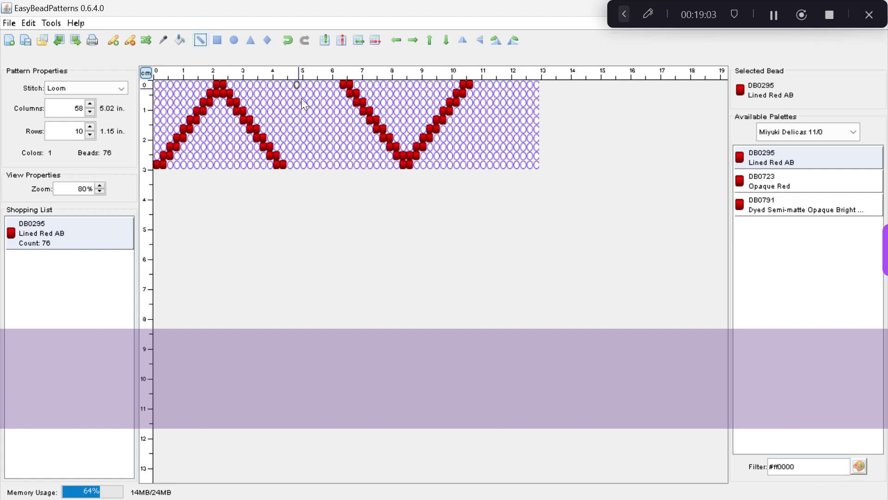
- Undo a short trial line and draw a red diagonal from row 2 to row 8 between the peak and the V
mouse_move(298, 86)
left_mouse_down()
mouse_move(315, 149)
mouse_move(339, 161)
mouse_move(311, 117)
left_mouse_up()
left_click(290, 39)
left_click(201, 40)
left_click_drag(297, 94, 341, 147)
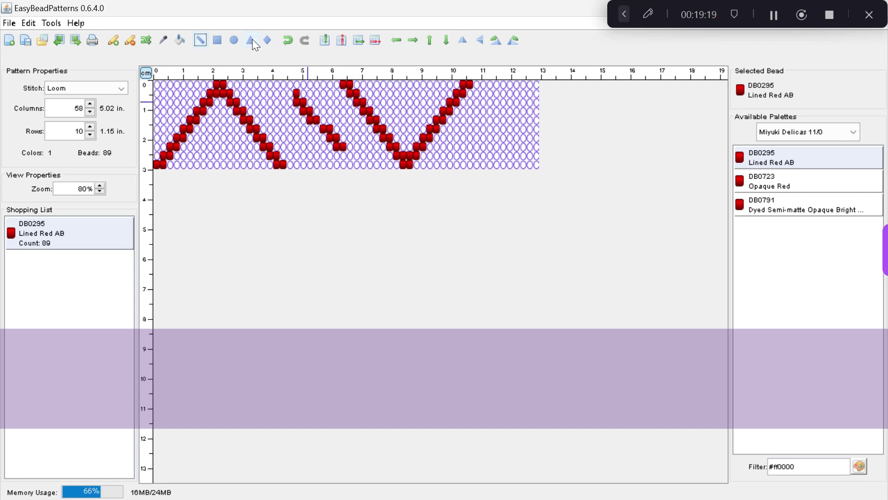
- Erase all beads of the short red diagonal between the peak and the V
left_click(130, 41)
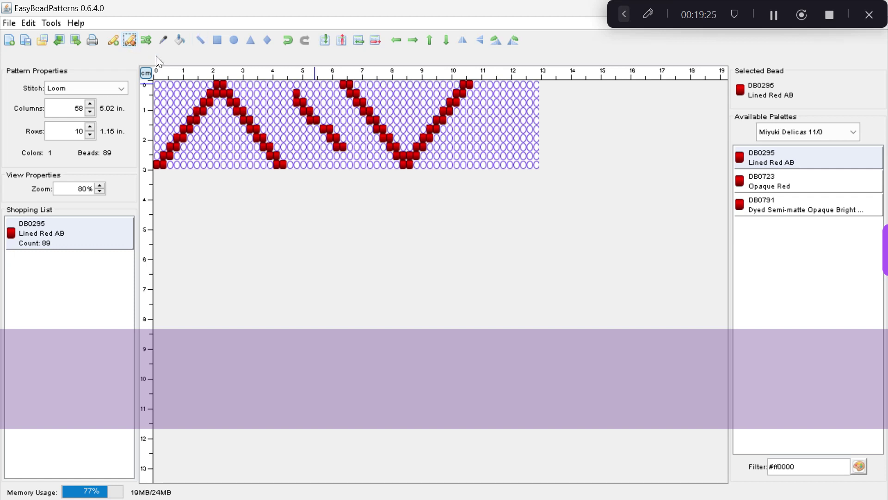
left_click(296, 93)
left_click(296, 102)
left_click(303, 102)
left_click(310, 111)
left_click(312, 112)
left_click(311, 119)
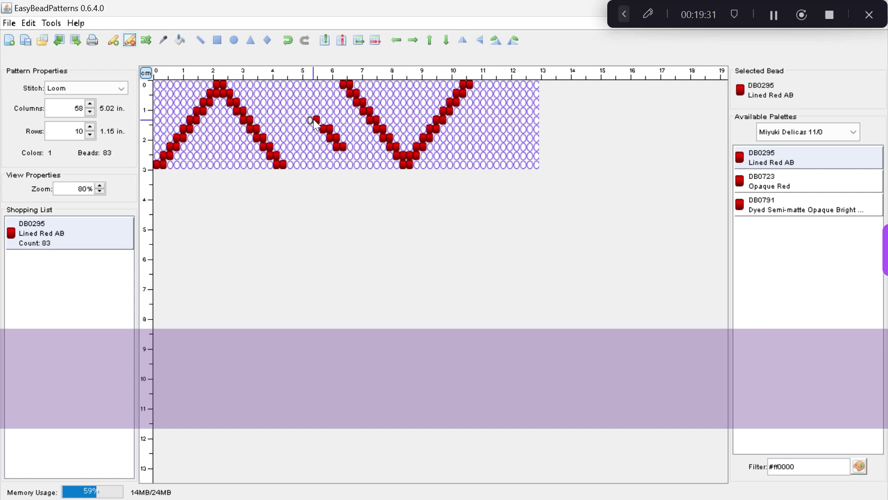
left_click(316, 119)
left_click(324, 128)
left_click(329, 128)
left_click(329, 137)
left_click(334, 137)
left_click(336, 146)
left_click(343, 145)
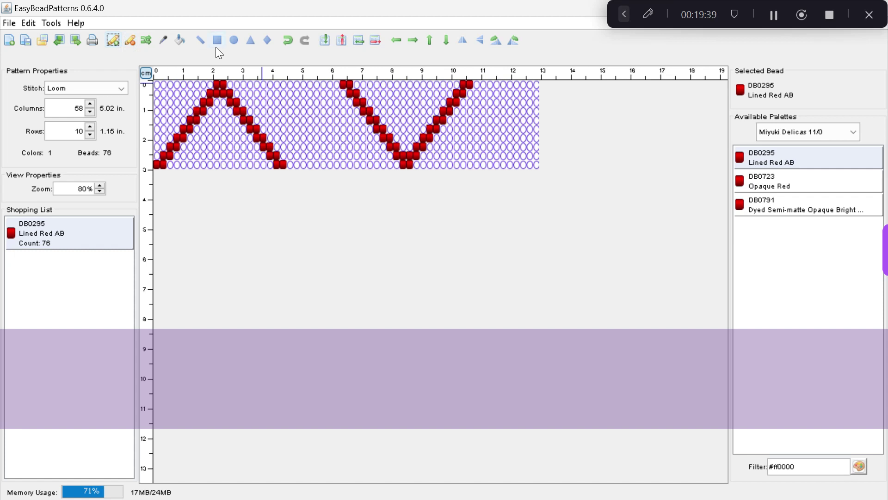
- Try a red diagonal line from row 1 to row 8 between the peak and the V, and undo it
left_click(200, 41)
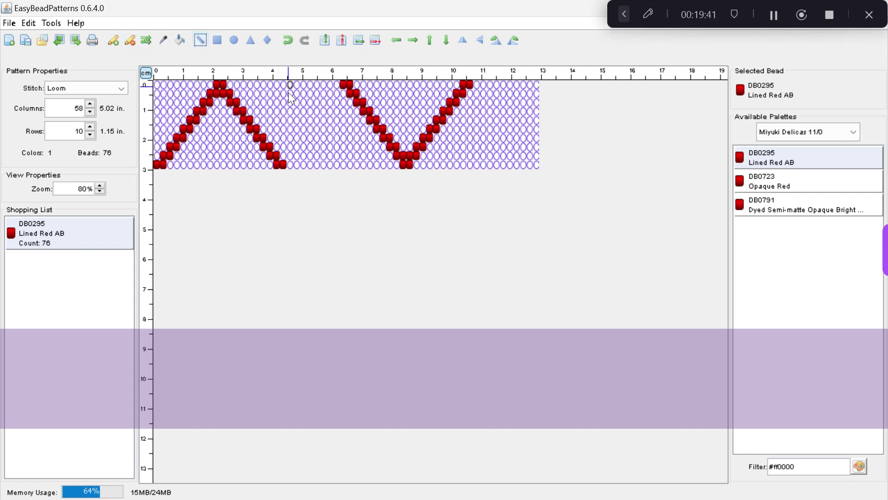
left_click_drag(289, 89, 335, 144)
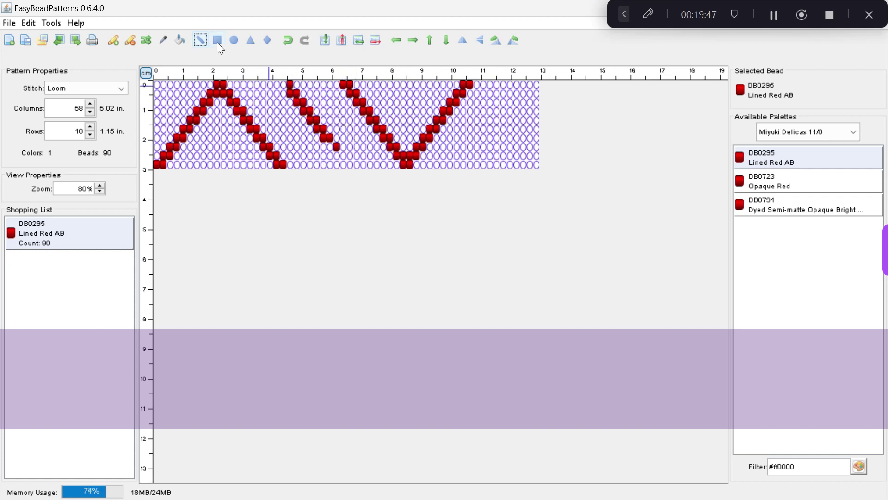
left_click(287, 40)
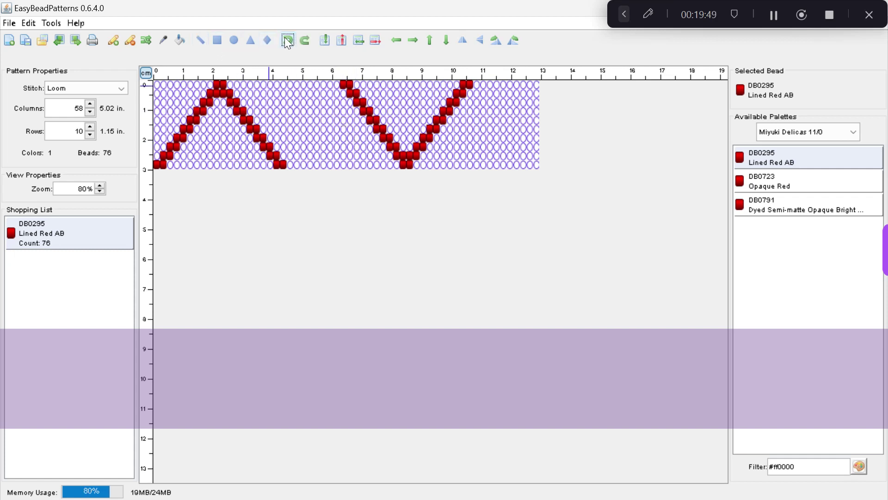
- Draw a hollow red rectangle 7 columns wide and 6 rows high between the peak and the V, and flood-fill its inside with DB0295
left_click(218, 41)
left_click_drag(291, 93, 330, 139)
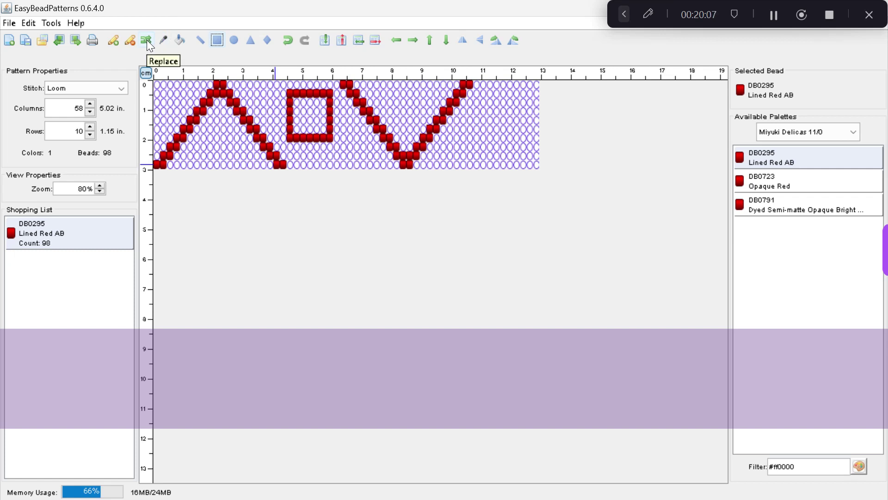
left_click(180, 42)
left_click(300, 104)
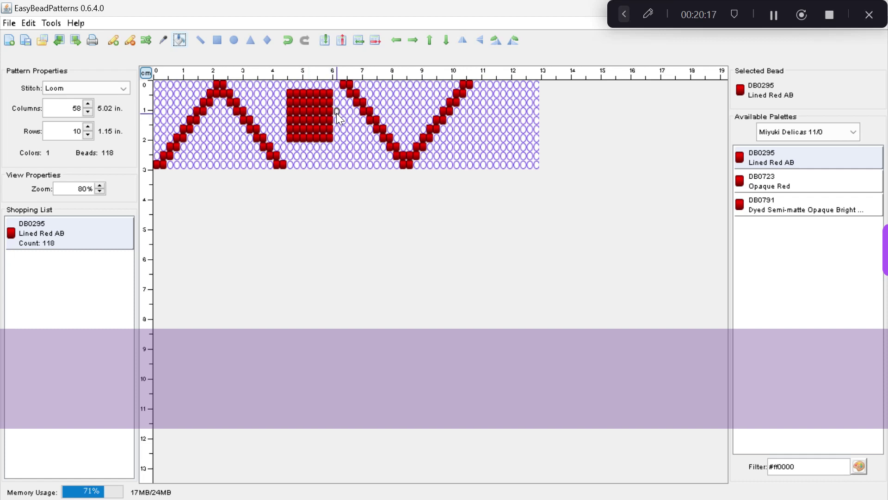
- Undo the rectangle's flood fill, and repeat filling and undoing it until only the red outline remains
left_click(289, 42)
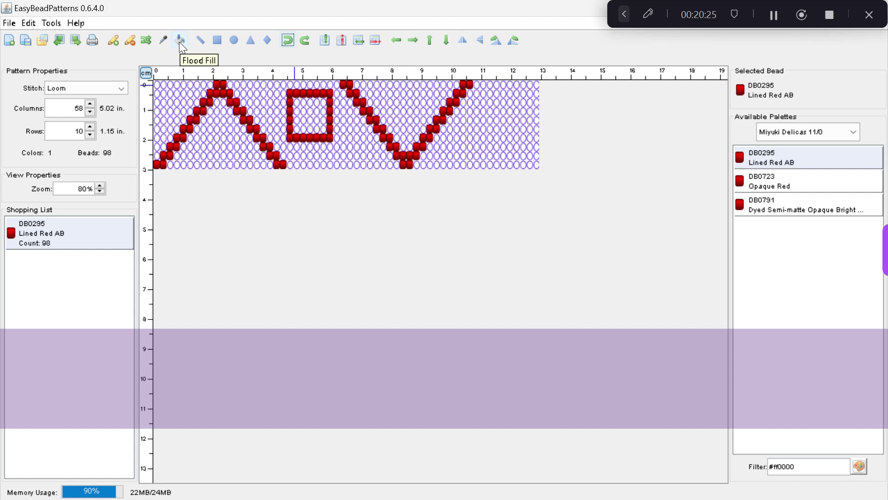
left_click(314, 114)
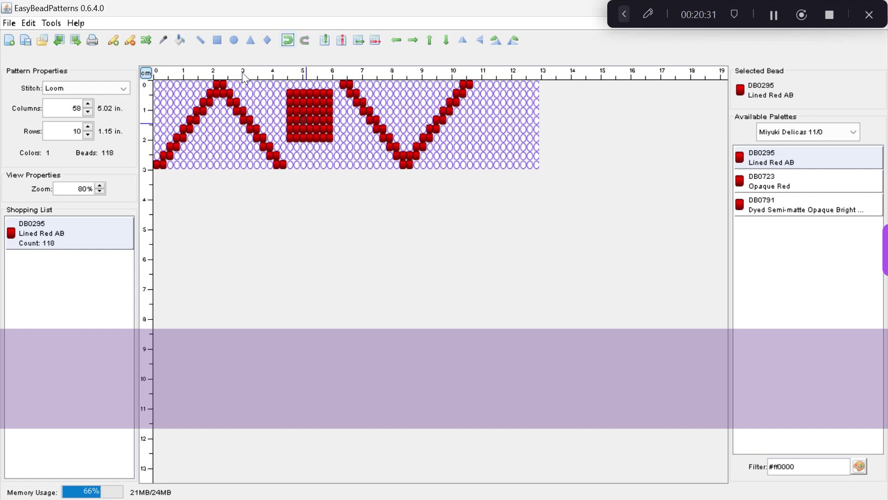
left_click(288, 40)
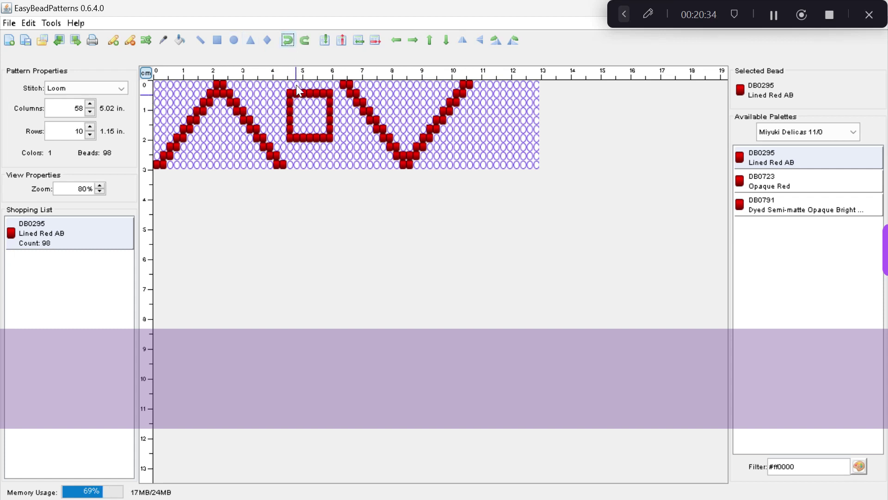
left_click(310, 113)
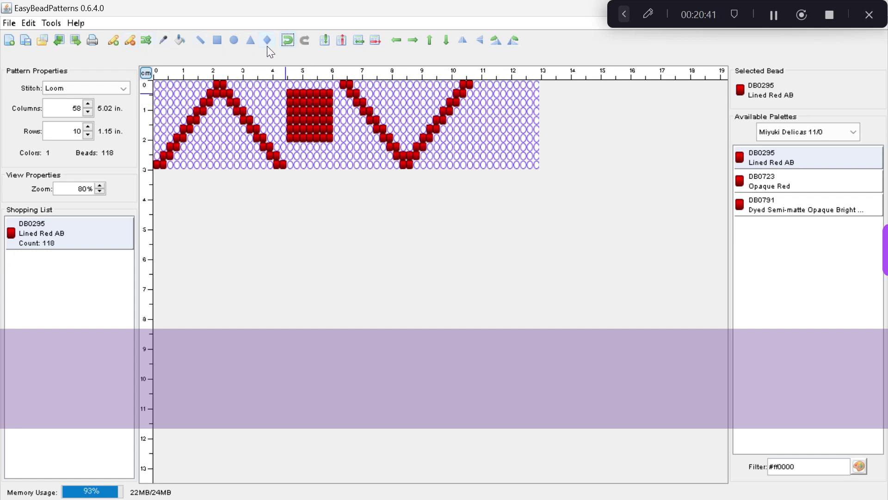
left_click(283, 40)
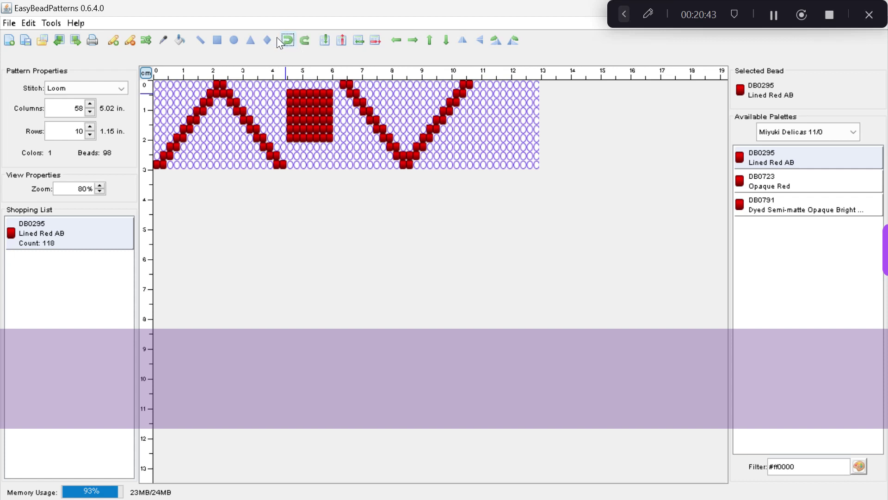
- Erase every bead of the red rectangle outline between the peak and the V
left_click(130, 40)
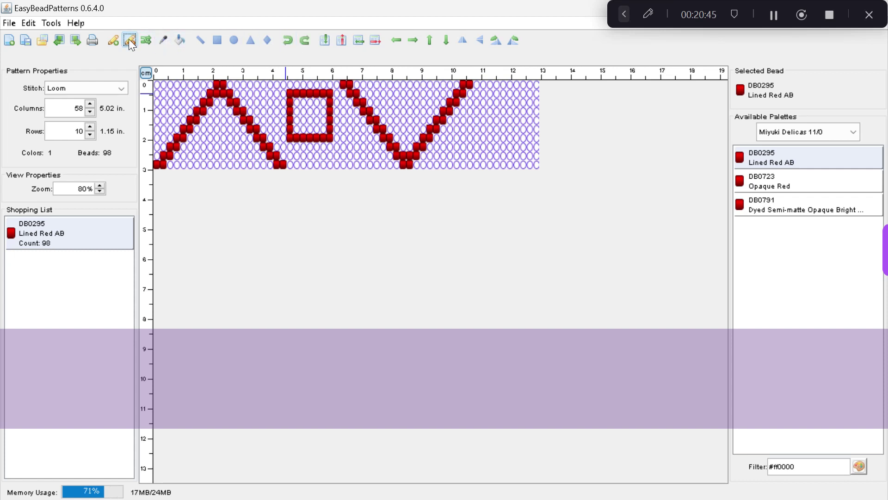
left_click(290, 93)
left_click(290, 102)
left_click(291, 120)
left_click(291, 128)
left_click(291, 138)
left_click(299, 137)
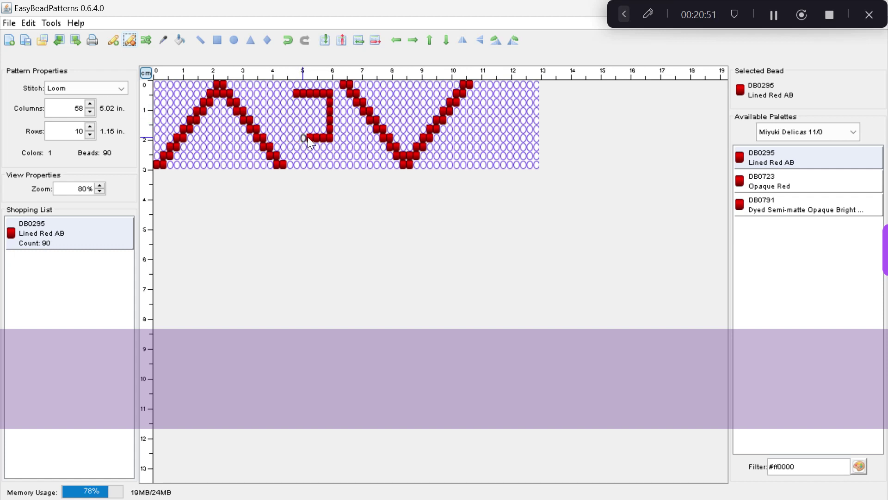
left_click(311, 137)
left_click(317, 137)
left_click(323, 137)
left_click(330, 137)
left_click(329, 127)
left_click(330, 119)
left_click(331, 111)
left_click(330, 101)
left_click(330, 95)
left_click(322, 93)
left_click(318, 92)
left_click(311, 92)
left_click(304, 91)
left_click(297, 91)
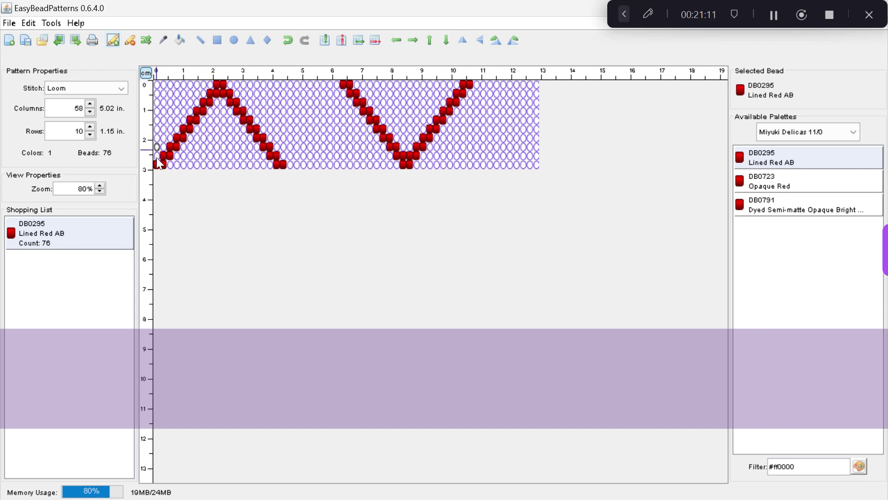
- Filter the bead palette by yellow #ffff33 and select DB0860 Matte Transp Chartreuse AB
left_click(860, 467)
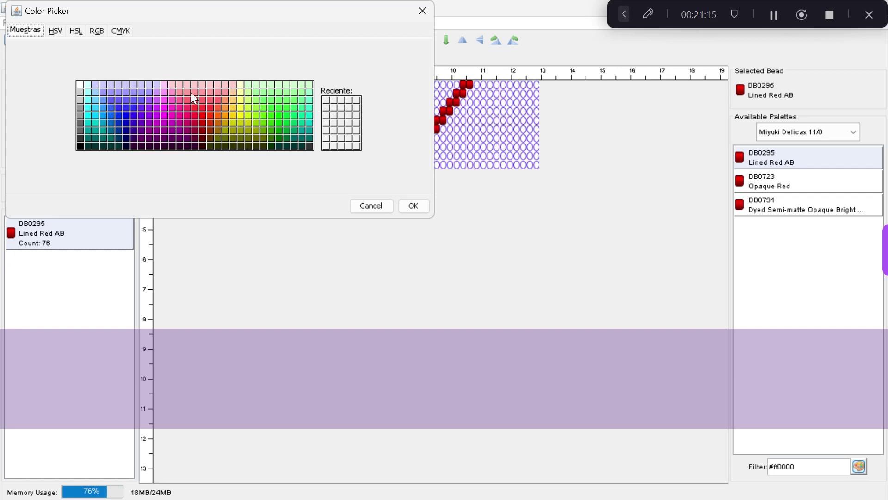
left_click(241, 109)
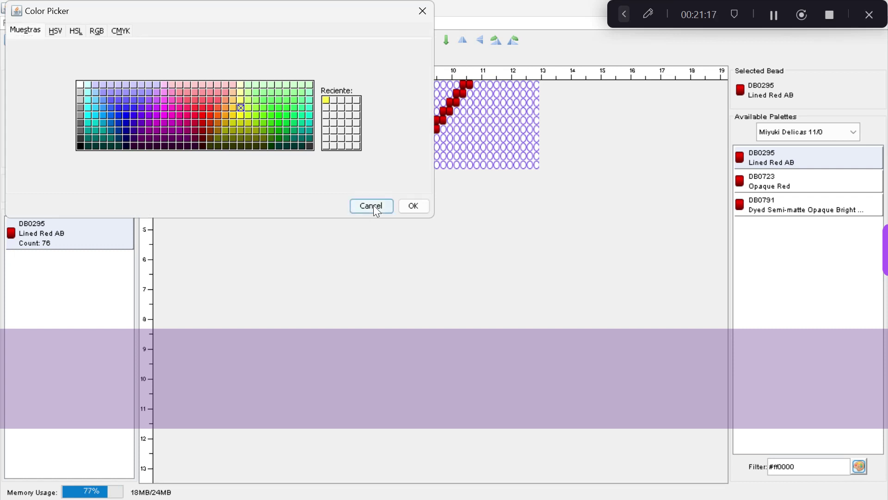
left_click(414, 206)
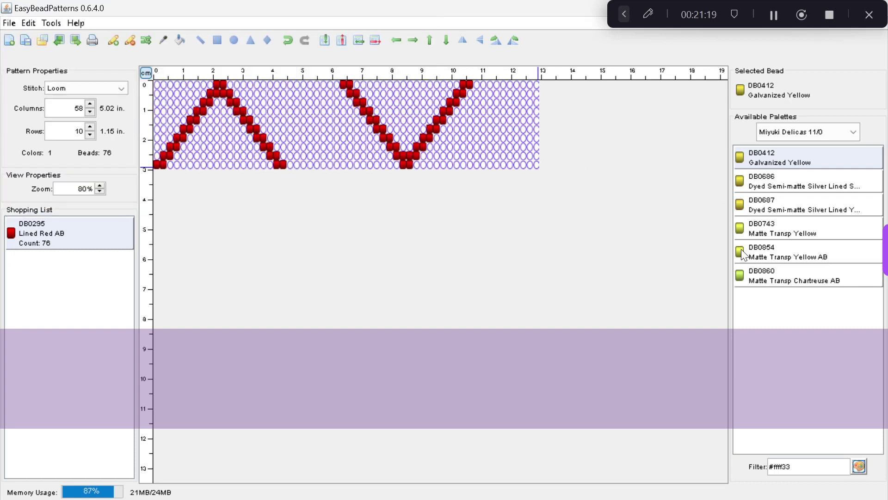
left_click(771, 276)
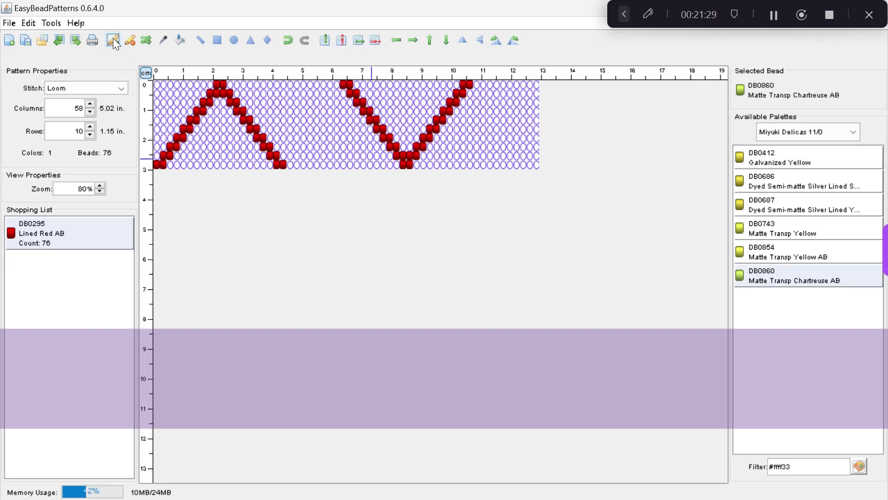
- Outline the empty triangle left of the red peak with DB0860 lines and flood-fill its inside with the same bead
left_click(199, 41)
mouse_move(208, 87)
left_mouse_down()
mouse_move(160, 85)
mouse_move(153, 153)
mouse_move(207, 90)
left_mouse_up()
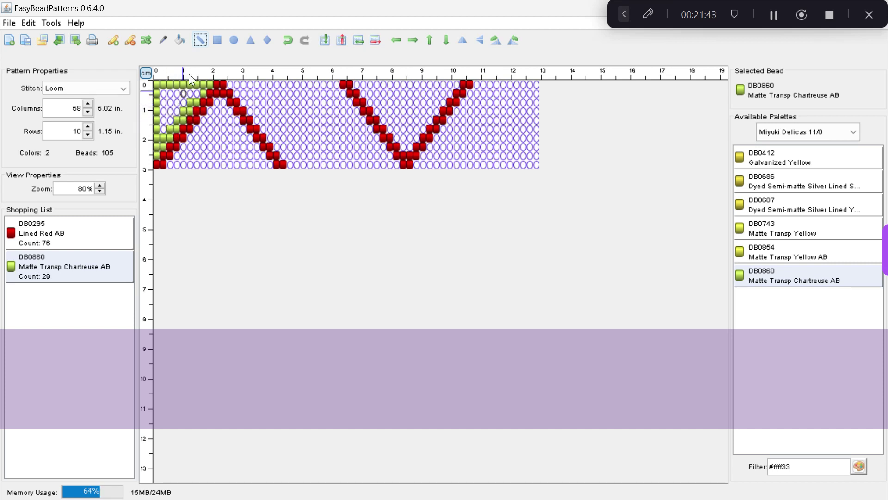
left_click(177, 37)
left_click(169, 103)
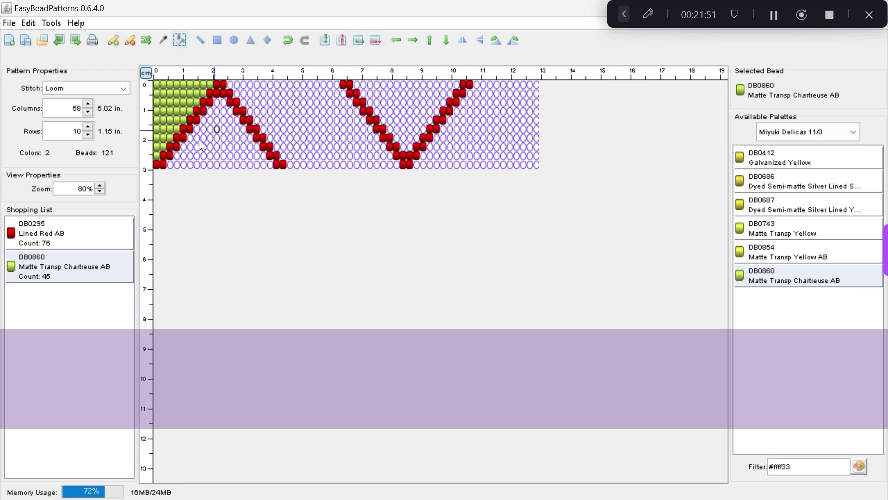
- Draw a DB0860 circle 6 columns wide and 5 rows high under the peak and flood-fill its centre with DB0295
left_click(235, 41)
left_click_drag(213, 137, 242, 165)
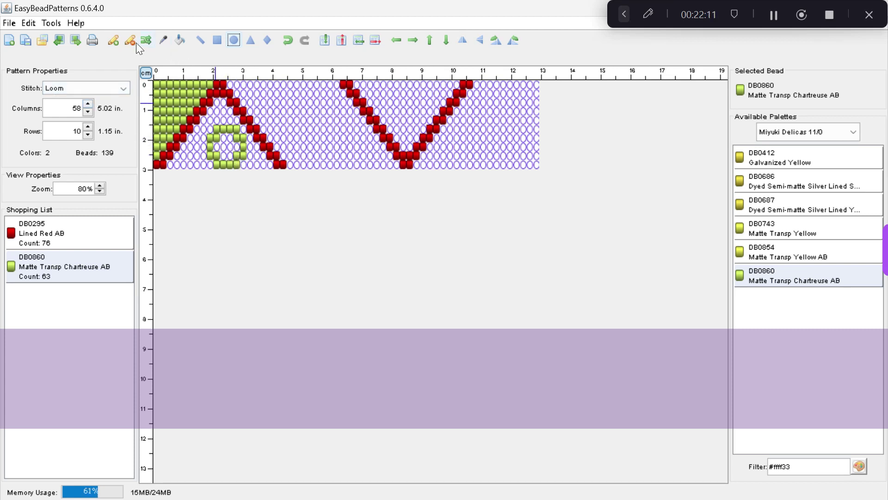
left_click(112, 38)
left_click(72, 233)
left_click(62, 267)
left_click(71, 235)
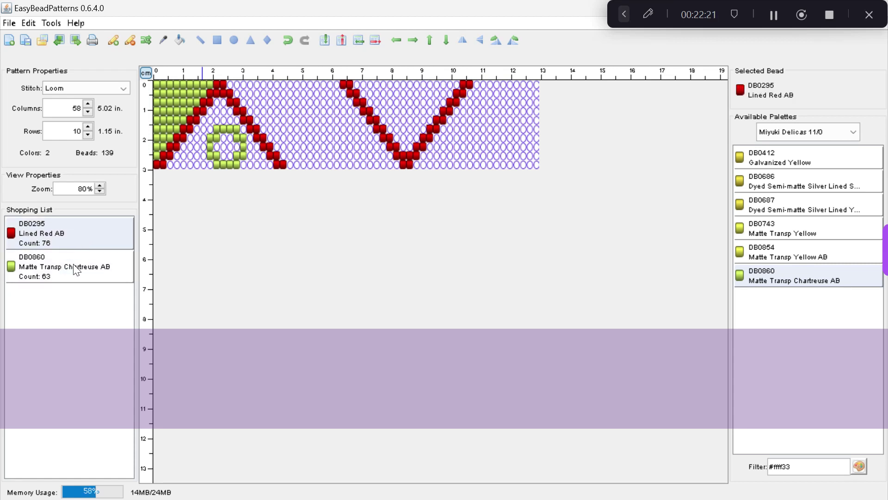
left_click(74, 268)
left_click(84, 232)
left_click(181, 40)
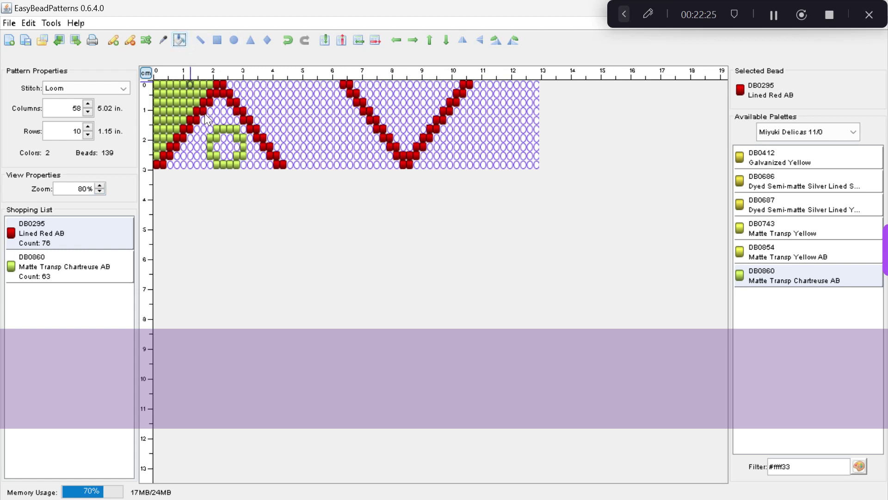
left_click(226, 148)
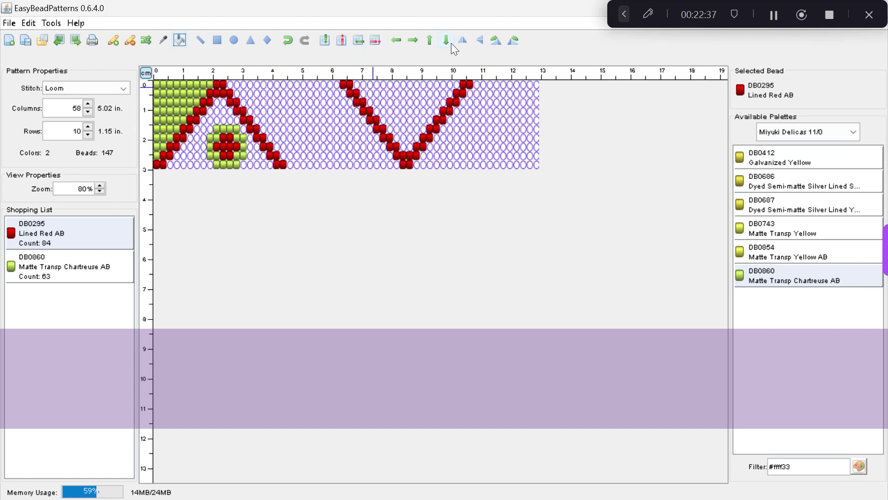
- Shift the whole bead design ten columns to the right
left_click(412, 40)
left_click(413, 40)
left_click(413, 40)
left_click(413, 40)
left_click(413, 40)
left_click(413, 39)
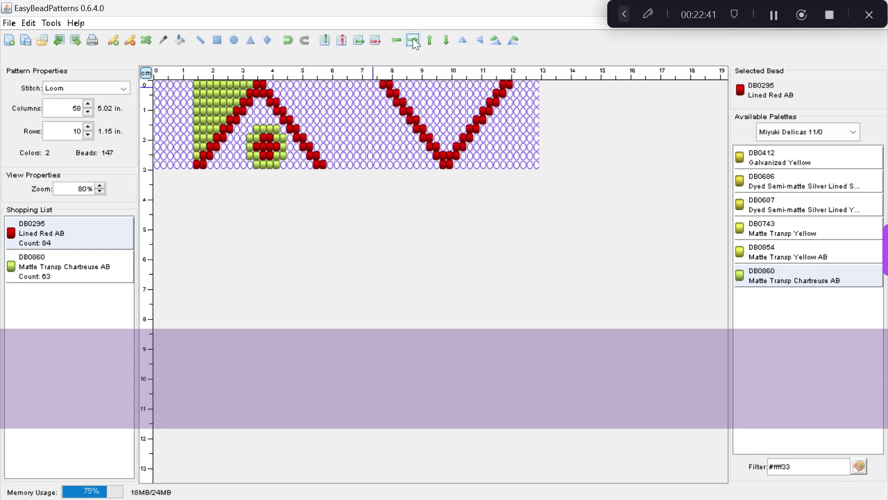
left_click(413, 40)
left_click(413, 40)
left_click(412, 40)
left_click(412, 40)
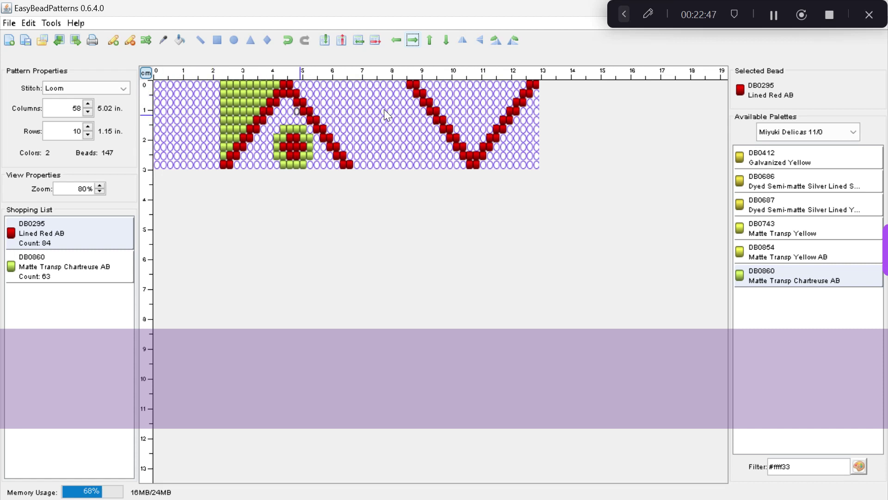
- Shift the whole bead design ten columns back to the left, to the pattern's starting edge
left_click(396, 39)
left_click(396, 39)
left_click(397, 39)
left_click(397, 38)
left_click(396, 38)
left_click(397, 39)
left_click(397, 39)
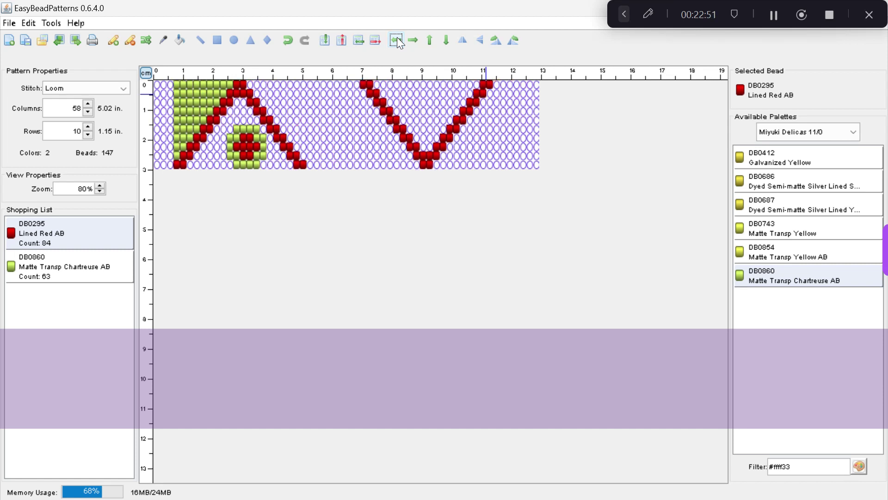
left_click(397, 39)
left_click(397, 39)
left_click(397, 38)
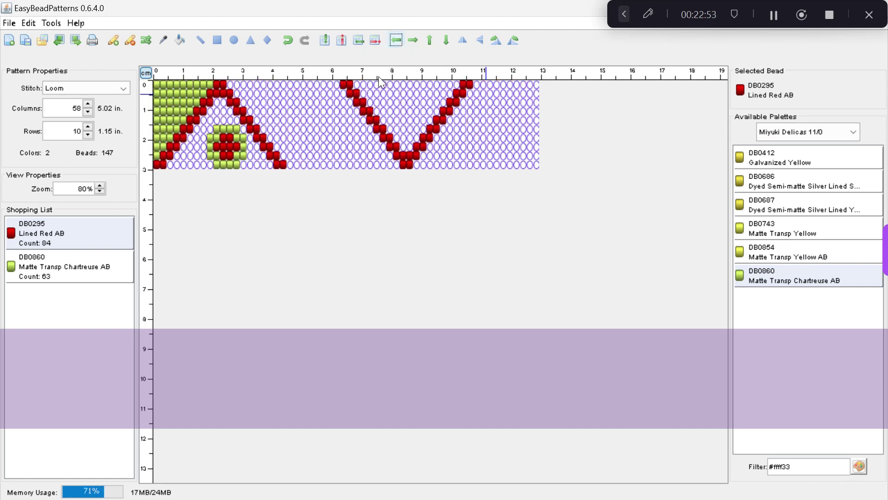
- Shift the whole bead design up three rows and back down two rows
left_click(429, 42)
left_click(429, 42)
left_click(429, 42)
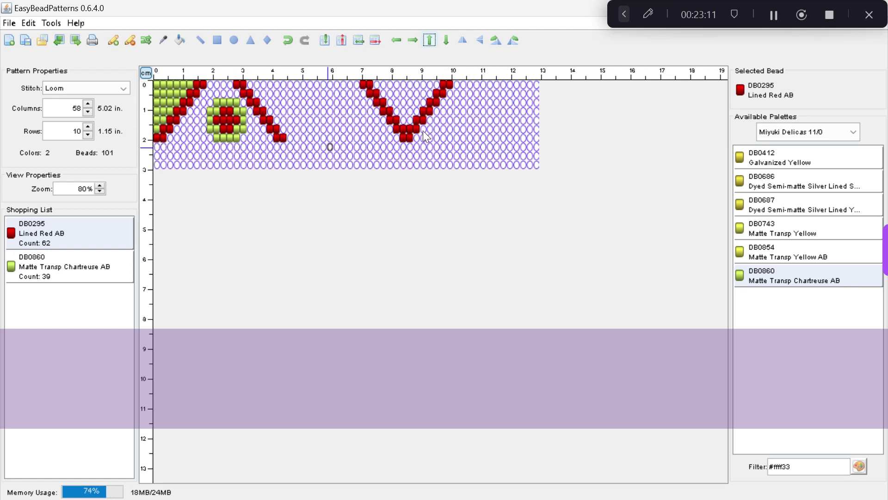
left_click(446, 40)
left_click(446, 41)
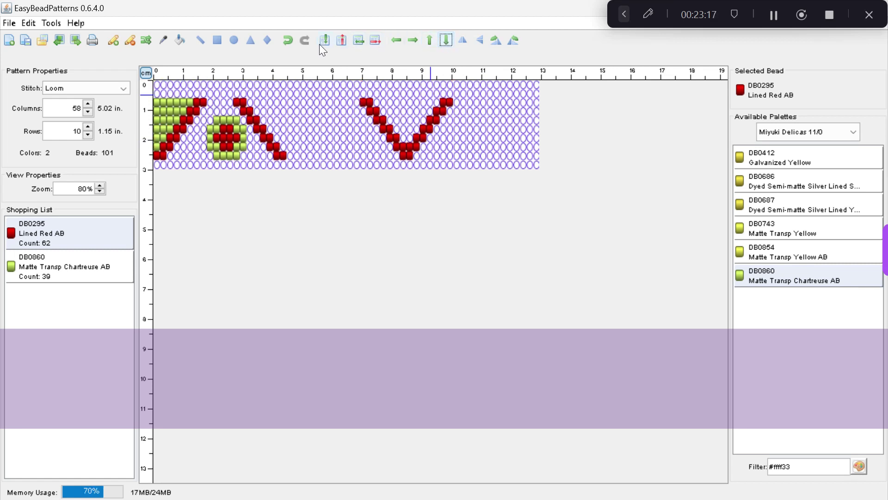
- Undo all five vertical shifts of the bead design
left_click(287, 40)
left_click(287, 39)
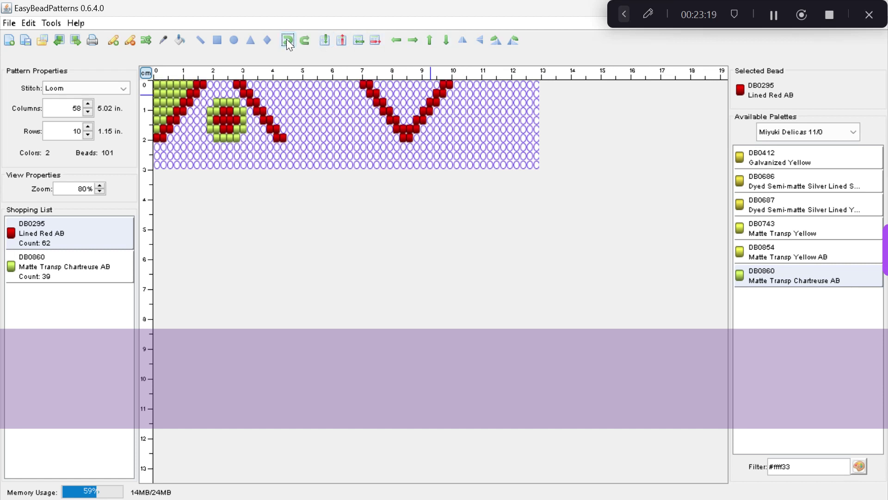
left_click(287, 40)
left_click(287, 40)
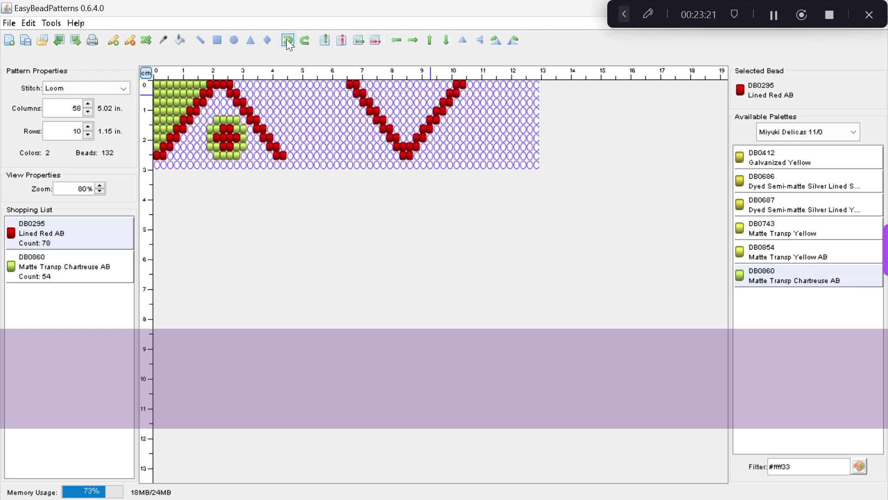
left_click(287, 40)
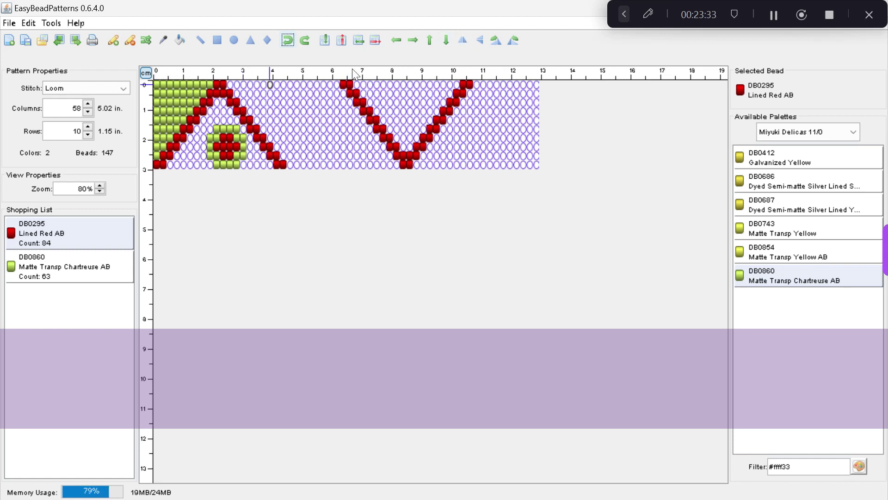
- Mirror the bead design horizontally and back, and try vertical mirroring before undoing the last vertical flip
left_click(461, 40)
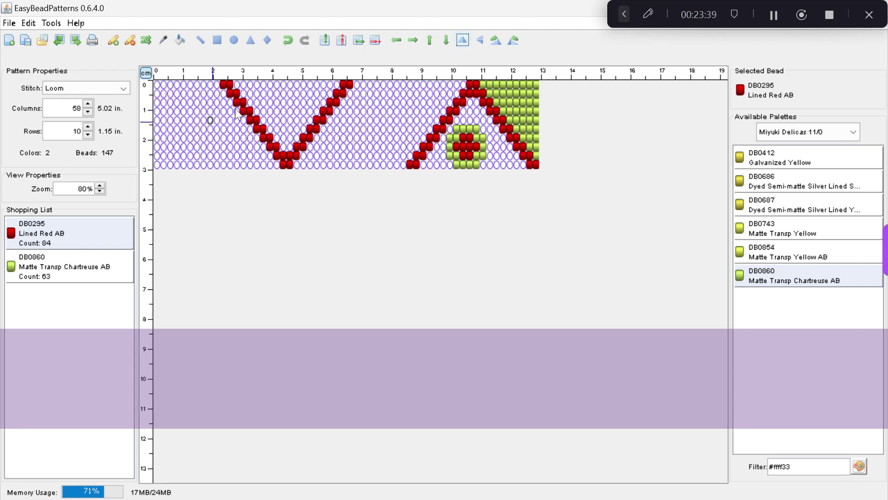
left_click(463, 41)
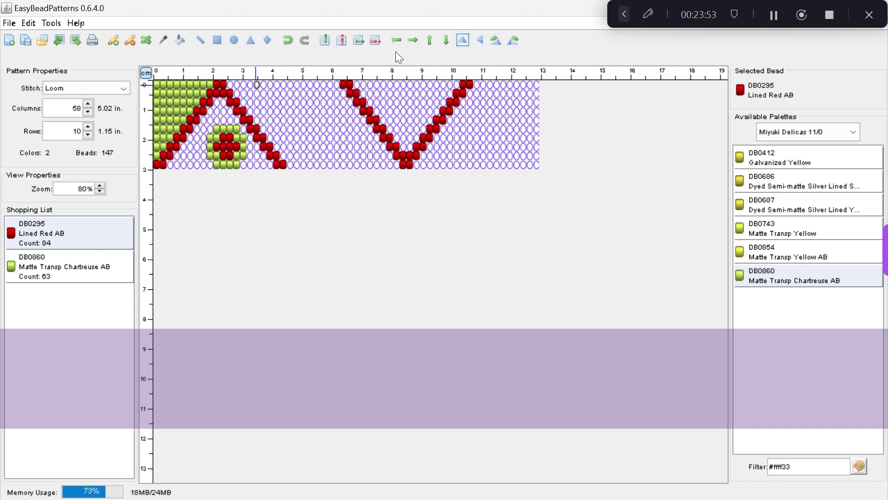
left_click(479, 39)
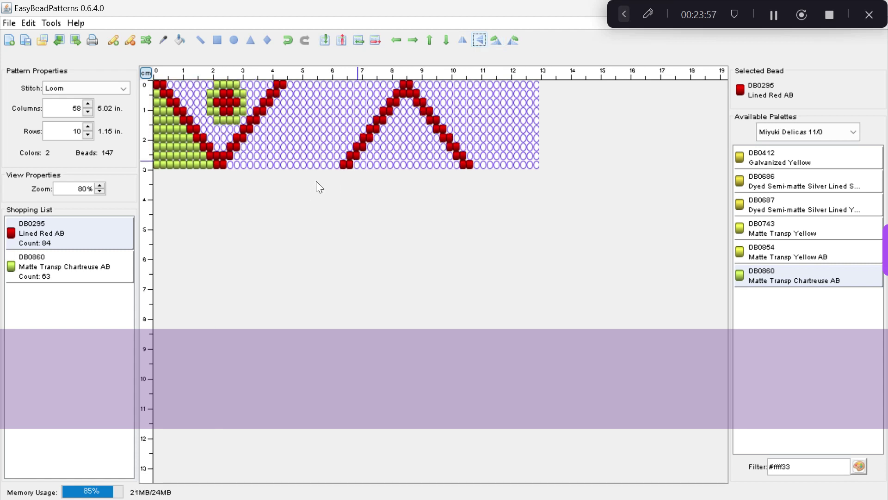
left_click(479, 39)
left_click(478, 40)
left_click(287, 40)
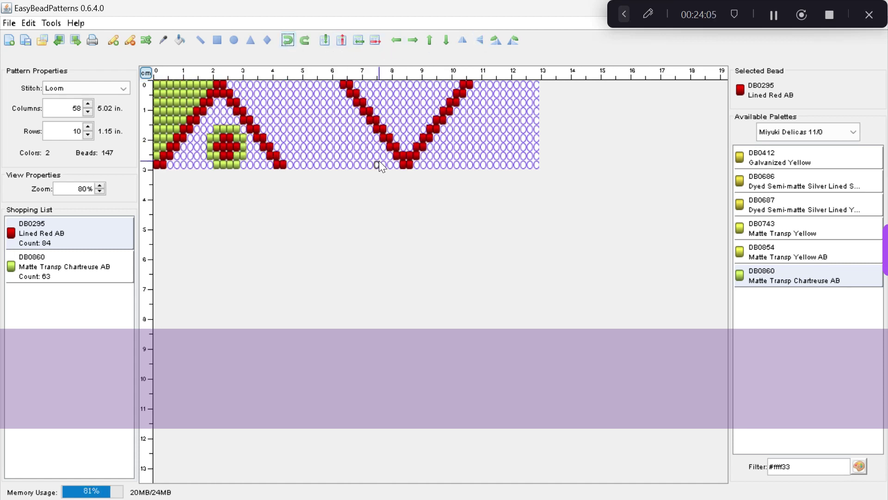
- Rotate the whole pattern clockwise by 90 degrees twice, and rotate it counterclockwise twice back to its original orientation
left_click(497, 41)
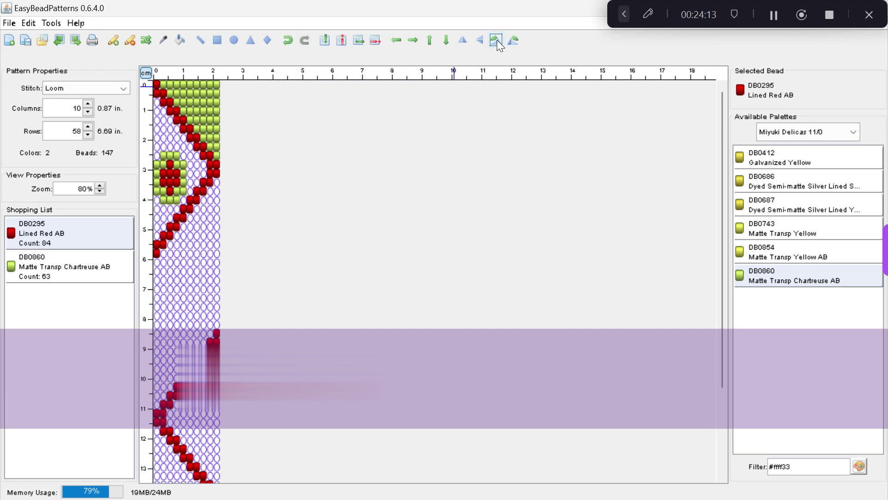
left_click(496, 40)
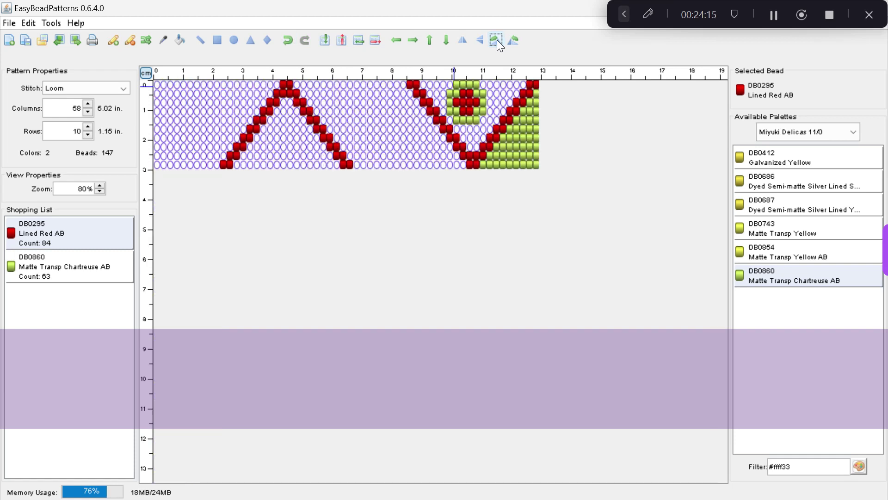
left_click(516, 39)
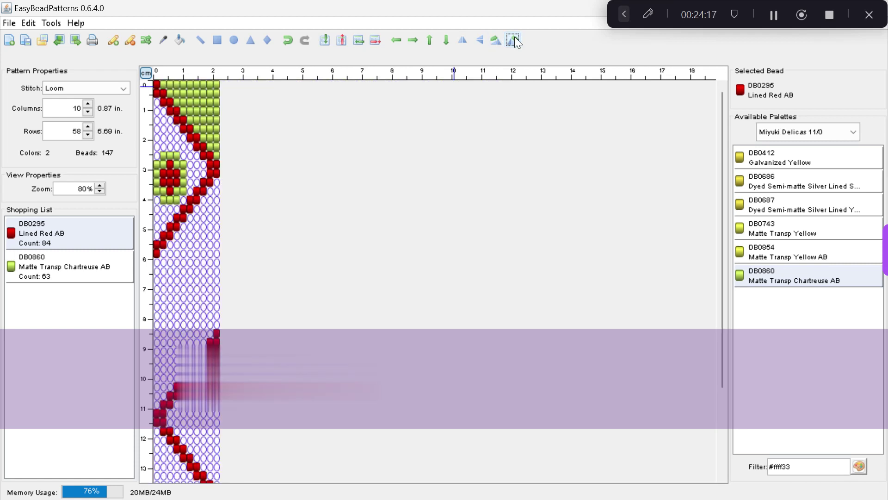
left_click(515, 41)
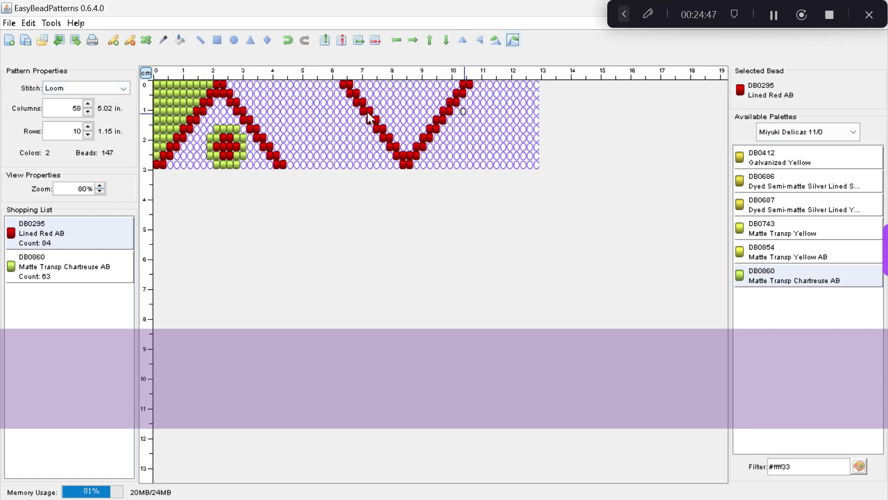
- Change the pattern's stitch from Loom to Peyote and enlarge the view to 95%
left_click(123, 87)
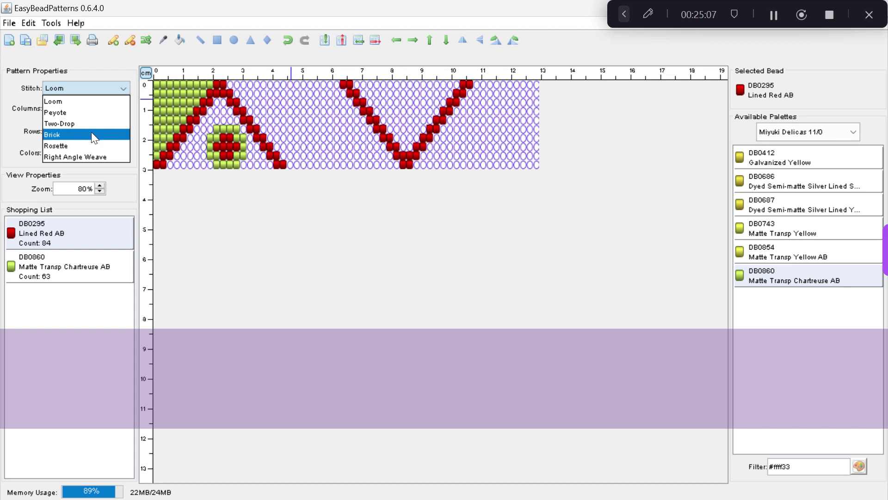
left_click(80, 111)
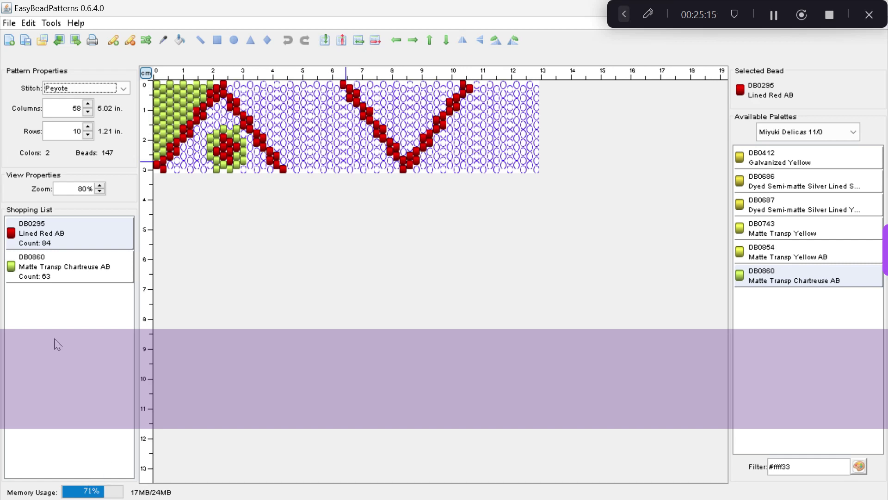
left_click(100, 185)
left_click(99, 185)
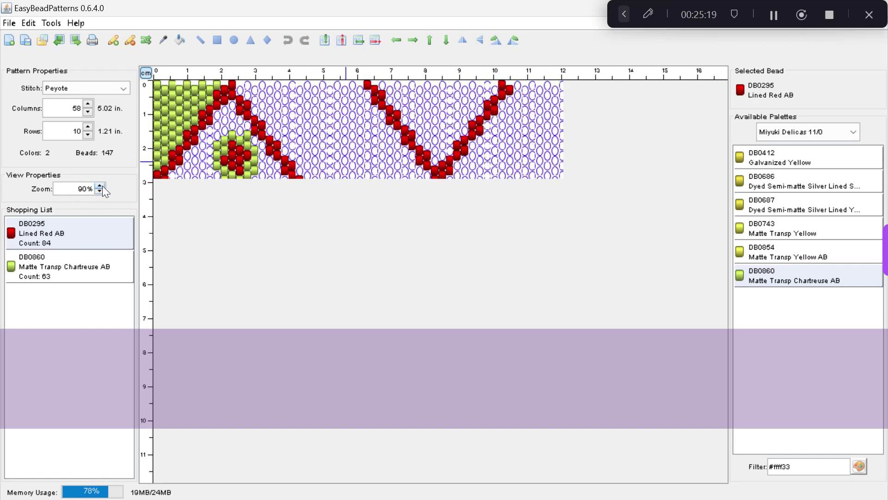
left_click(99, 185)
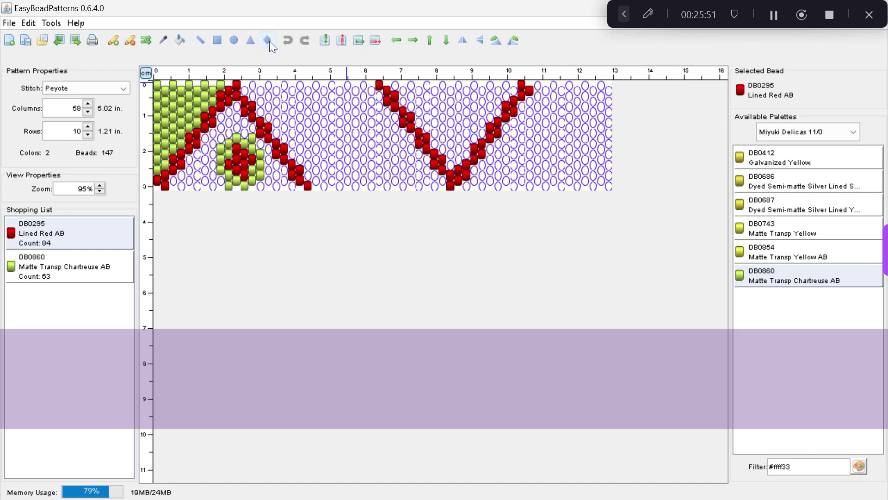
- Draw a narrow diamond between the red zigzags and an inverted triangle over the V's rising arm in DB0860 Matte Transp Chartreuse AB
left_click(65, 262)
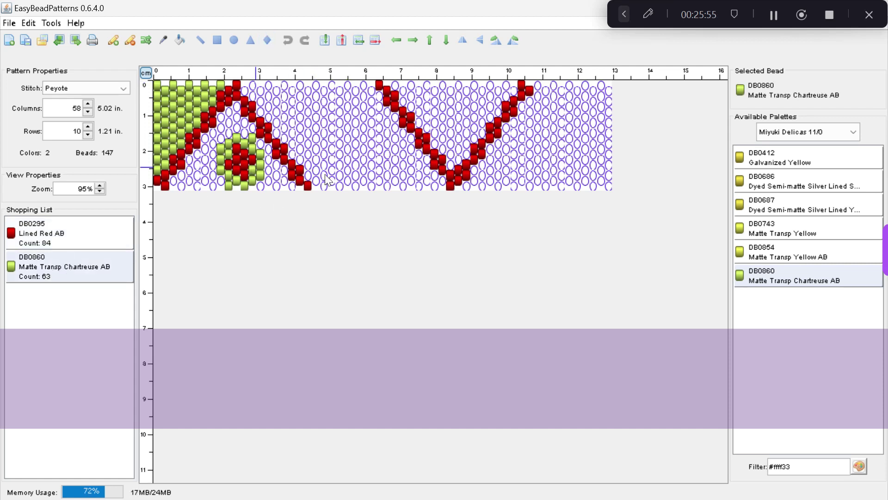
left_click_drag(331, 100, 365, 180)
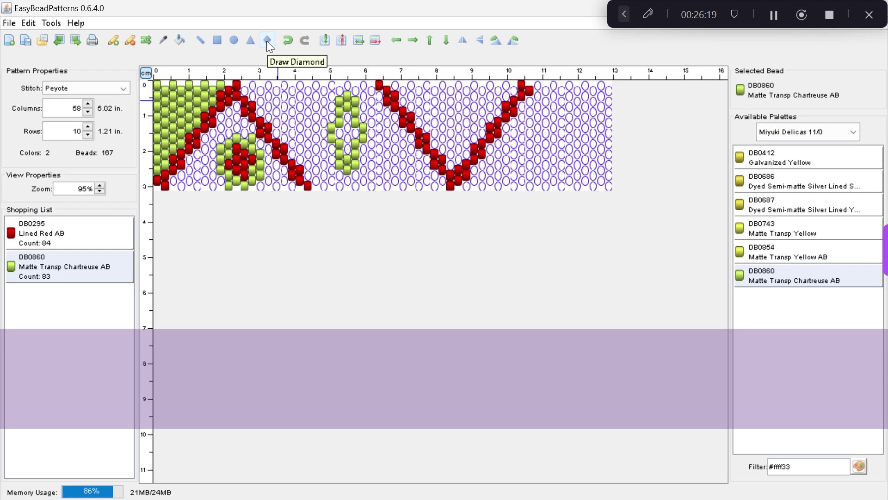
left_click(248, 42)
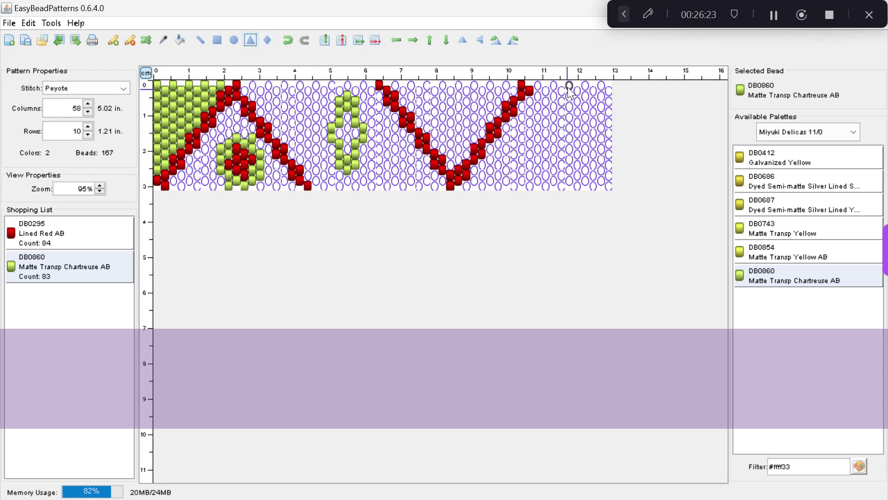
mouse_move(562, 103)
left_mouse_down()
mouse_move(532, 148)
mouse_move(529, 183)
mouse_move(571, 88)
mouse_move(604, 185)
mouse_move(600, 167)
mouse_move(539, 178)
mouse_move(466, 170)
mouse_move(443, 174)
mouse_move(439, 185)
mouse_move(443, 175)
left_mouse_up()
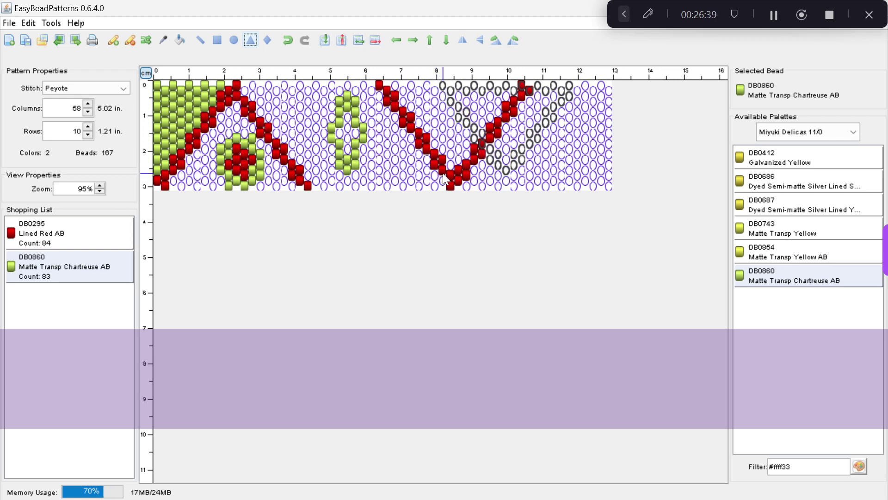
left_click_drag(443, 174, 441, 174)
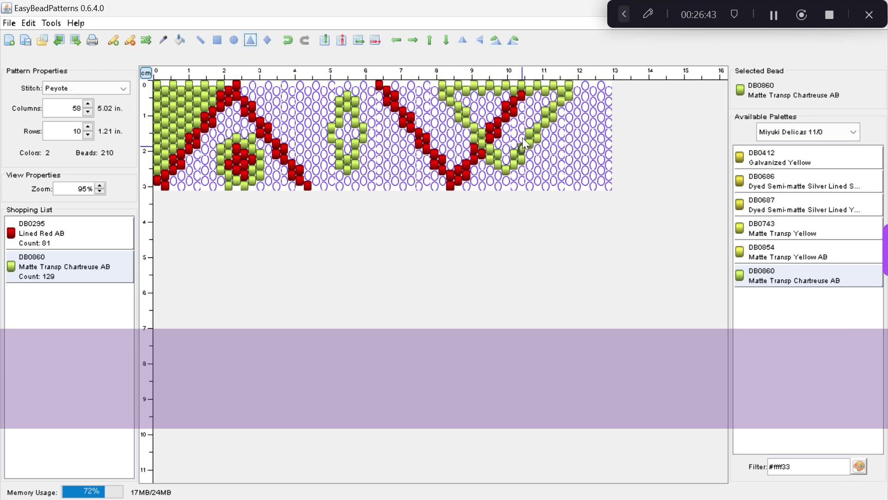
- Fill the empty areas inside the inverted chartreuse triangle with DB0295 Lined Red AB beads
left_click(63, 234)
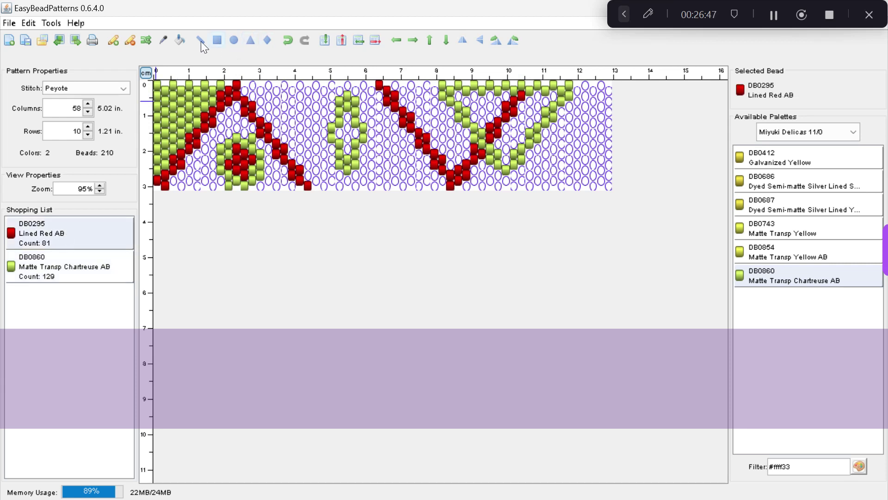
left_click(180, 40)
mouse_move(481, 100)
left_mouse_down()
mouse_move(532, 132)
mouse_move(525, 118)
left_mouse_up()
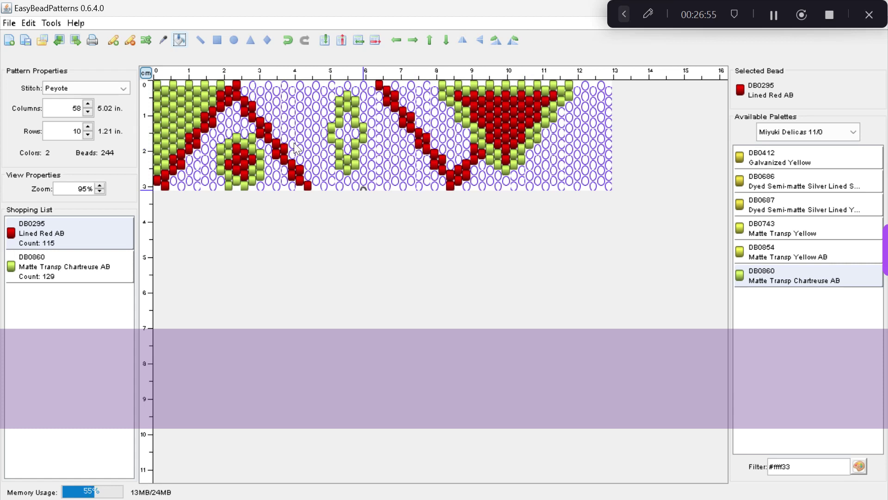
- Try the design in Two-Drop stitch and in Brick stitch
left_click(120, 87)
left_click(104, 123)
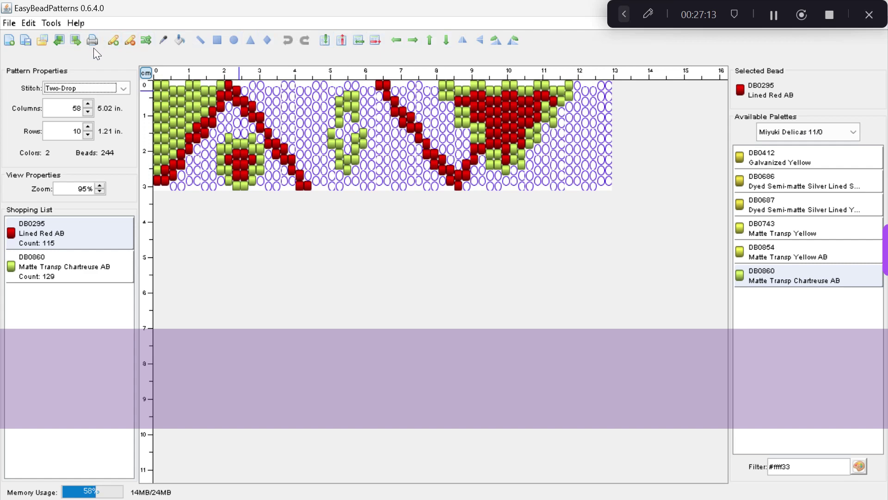
left_click(122, 87)
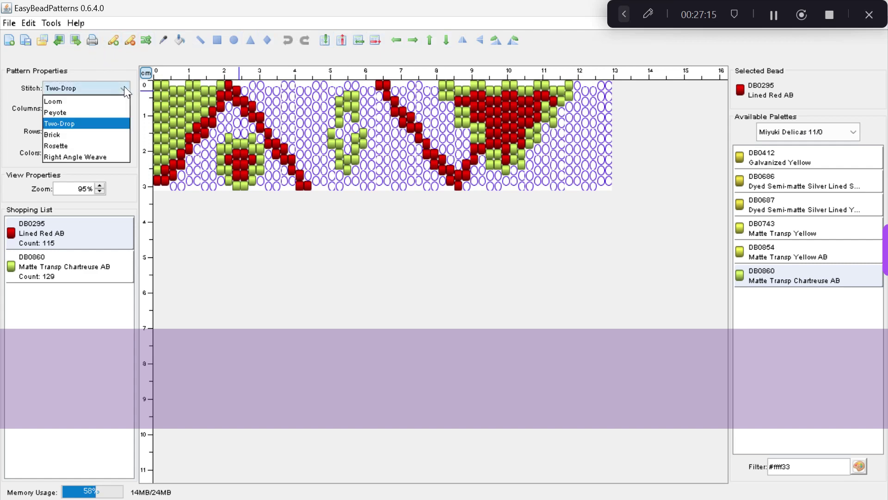
left_click(84, 134)
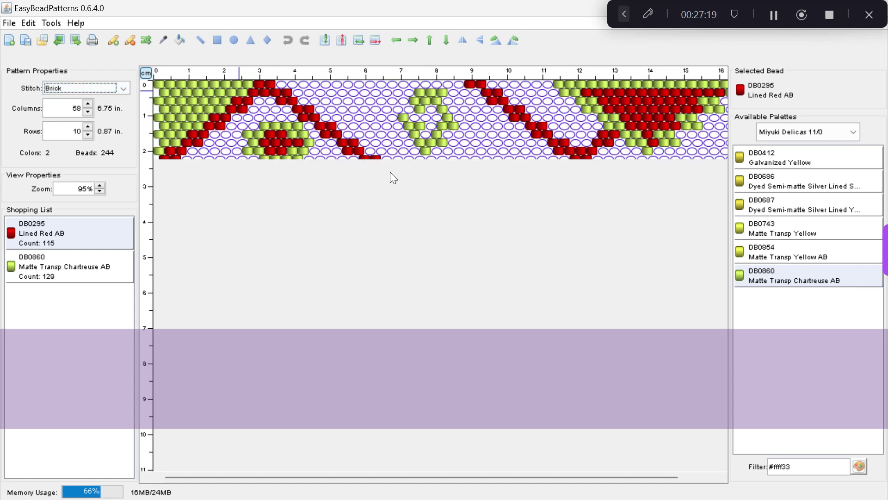
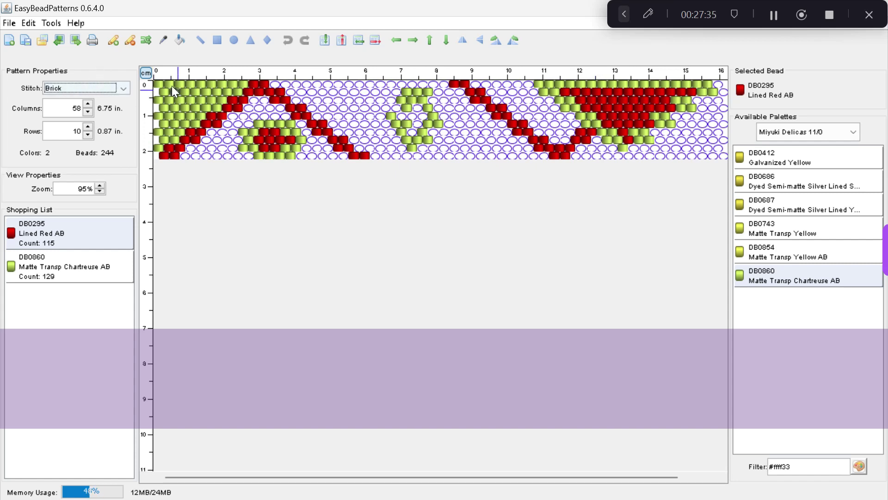
- Reduce the zoom to 80% and set the pattern's stitch back to Loom
left_click(99, 191)
left_click(99, 191)
left_click(99, 190)
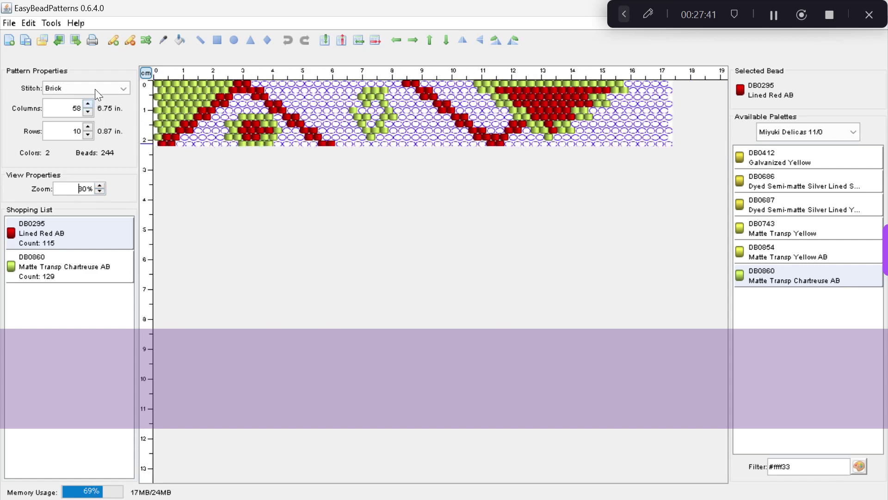
left_click(123, 88)
left_click(77, 100)
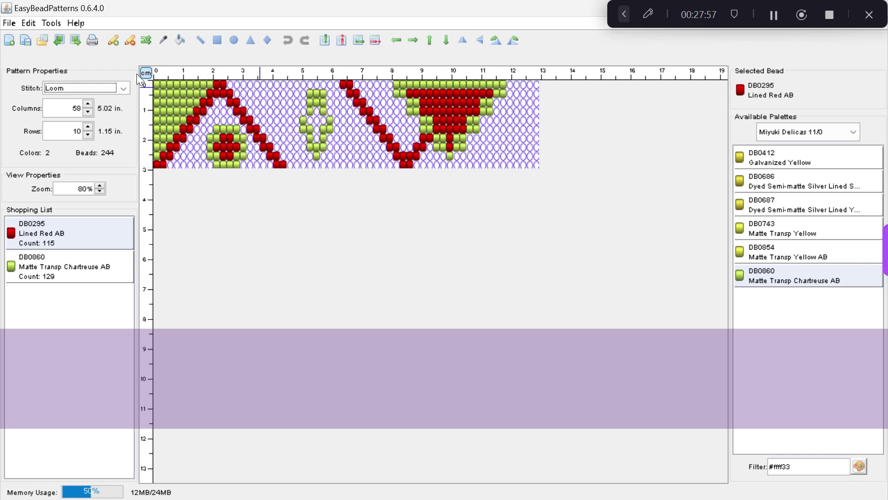
- Compare the design in Peyote and Two-Drop stitch, and set the pattern's stitch to Brick
left_click(120, 88)
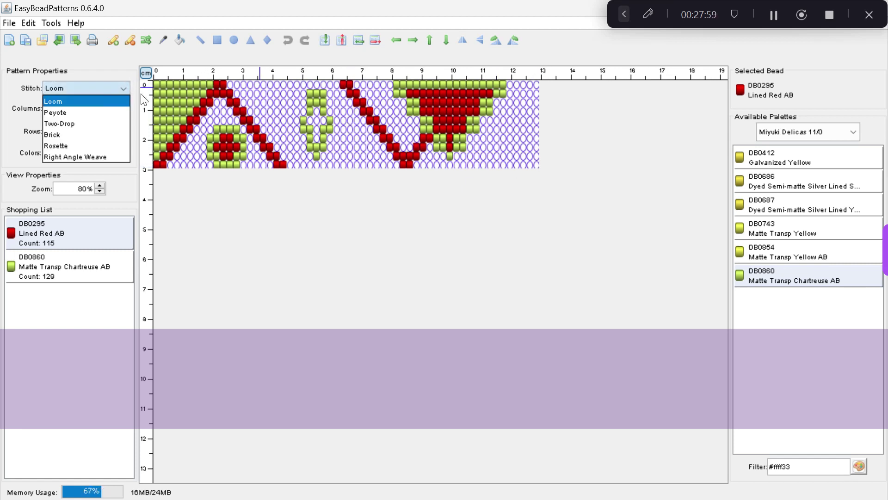
left_click(72, 115)
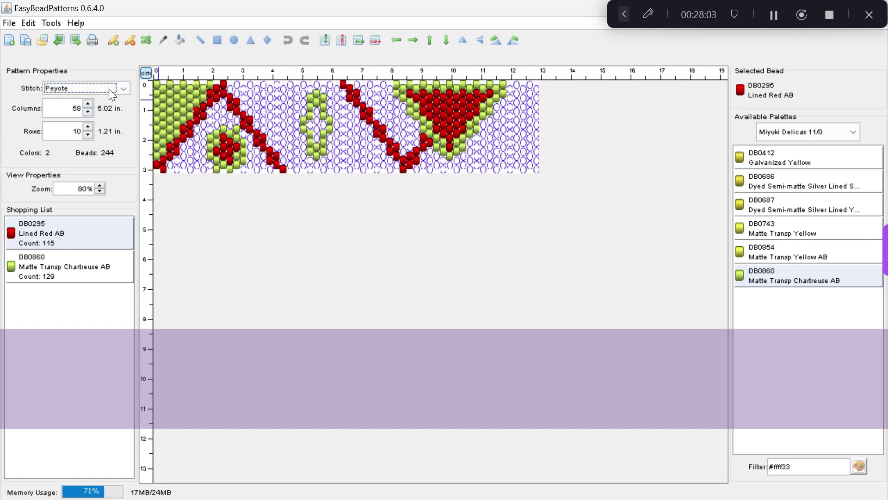
left_click(128, 83)
left_click(97, 124)
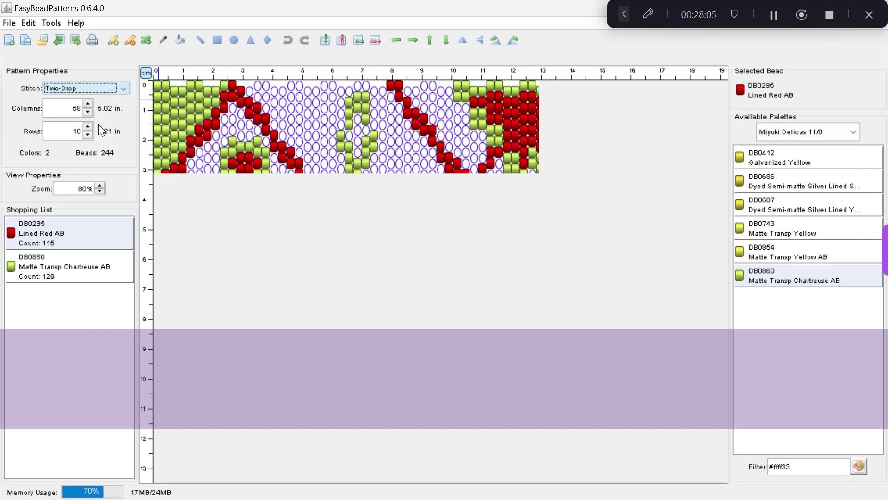
left_click(122, 86)
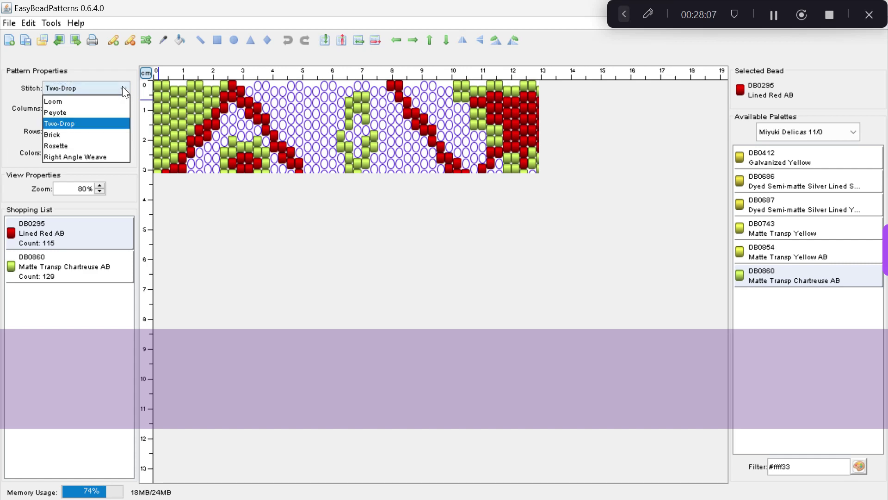
left_click(96, 133)
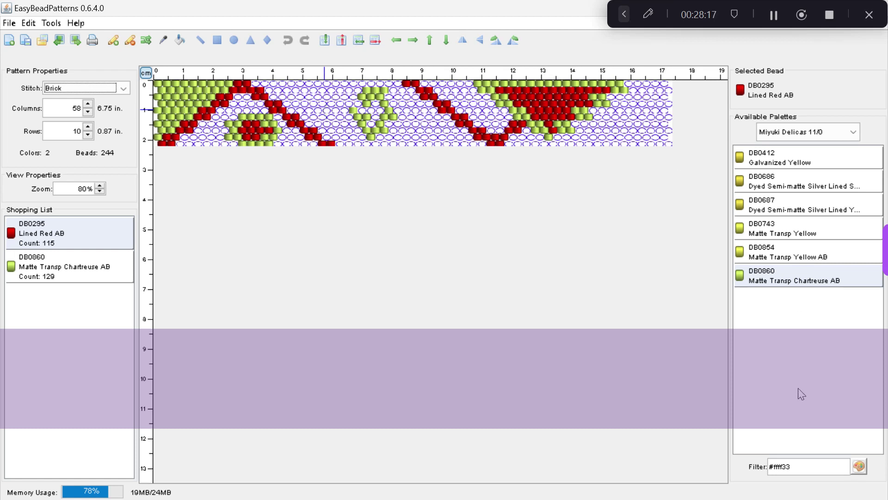
- Filter the Miyuki Delicas 11/0 palette by the blue #3333ff and select bead DB0693 Dyed Semi-matte Silver Lined Dusk Blue
left_click(859, 466)
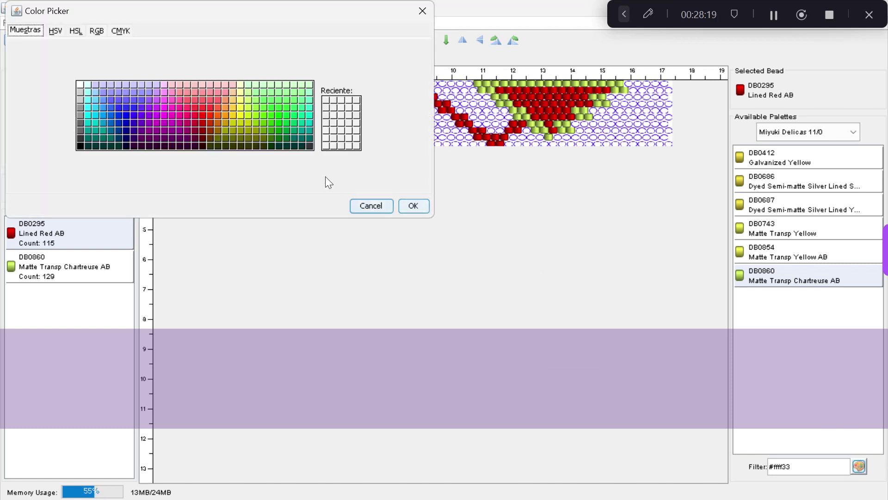
left_click(126, 109)
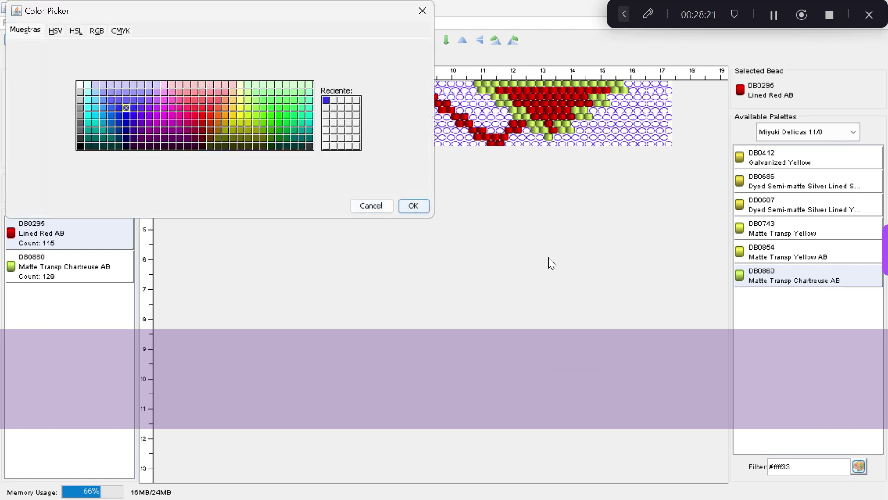
left_click(410, 207)
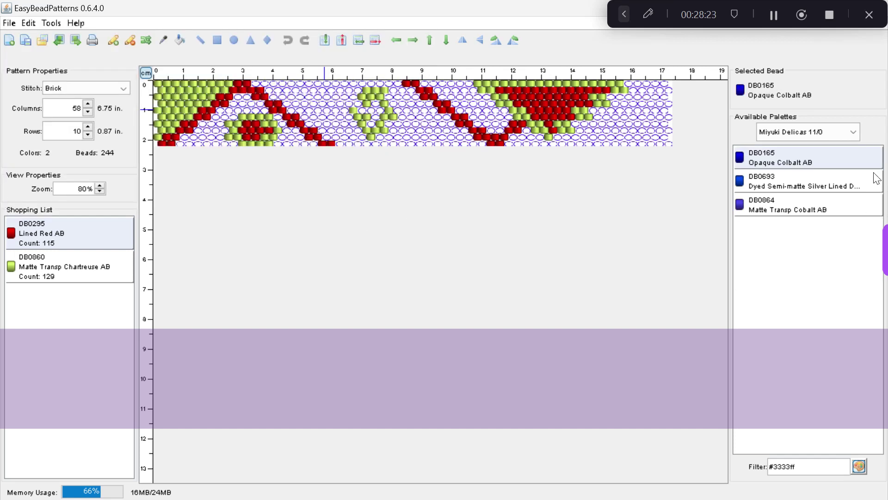
left_click(770, 185)
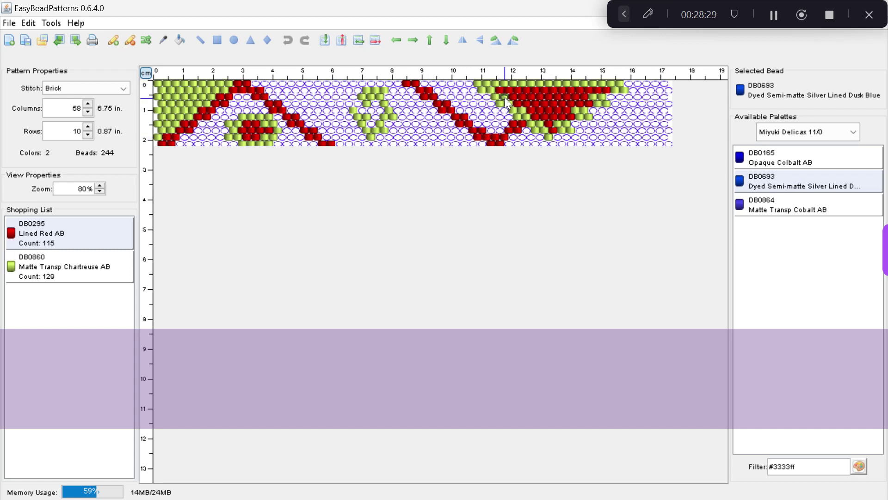
- Place two diagonally adjacent DB0693 blue beads with the pencil in the empty area between the first red peak and the chartreuse diamond
left_click(114, 44)
left_click(314, 104)
left_click(318, 110)
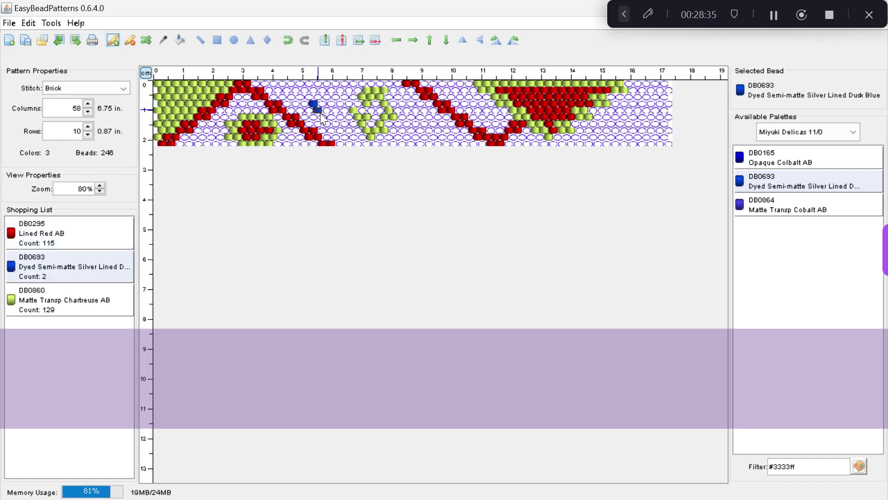
- Pencil twelve more DB0693 blue beads into a small star-like figure just left of the chartreuse diamond
left_click(322, 116)
left_click(326, 110)
left_click(331, 104)
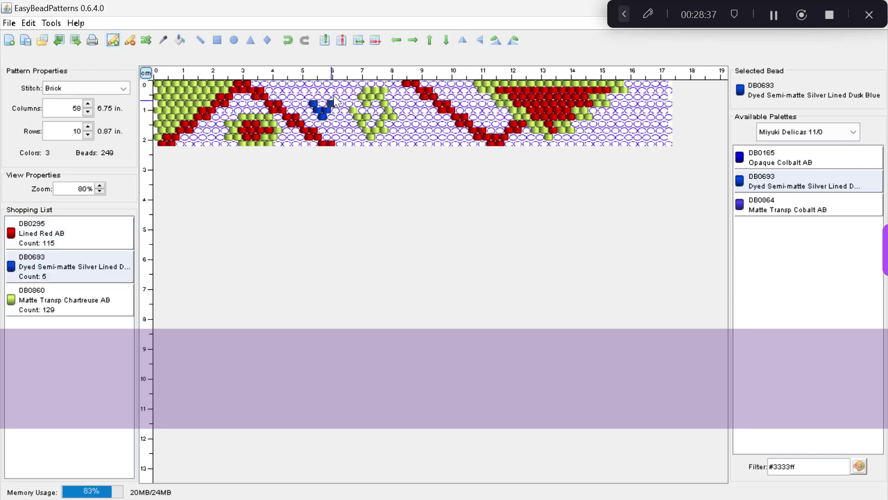
left_click(332, 90)
left_click(340, 89)
left_click(336, 97)
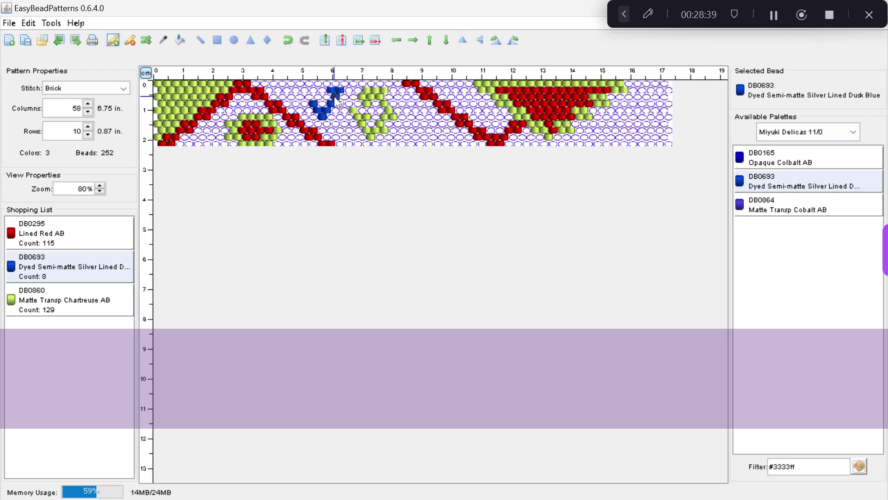
left_click(340, 103)
left_click(345, 110)
left_click(348, 116)
left_click(338, 116)
left_click(330, 116)
left_click(336, 110)
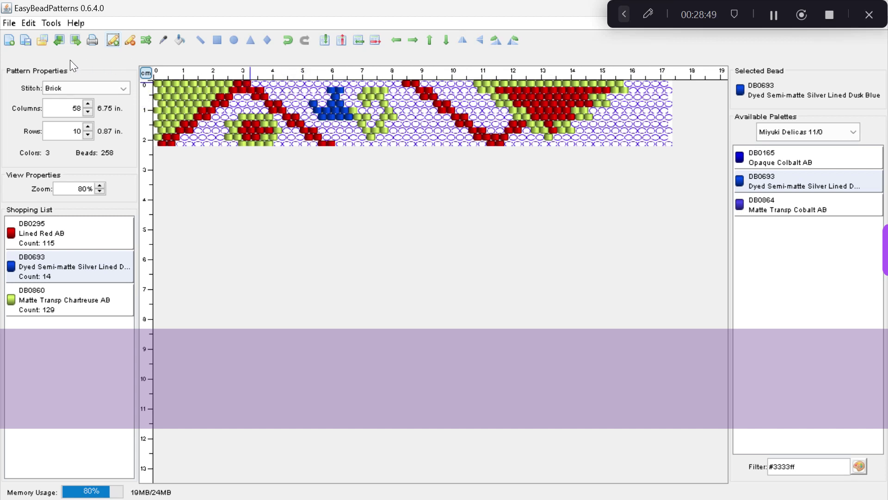
- Fill the empty area around the chartreuse diamond, between the two long red diagonals, with DB0693 blue
left_click(181, 41)
left_click(302, 94)
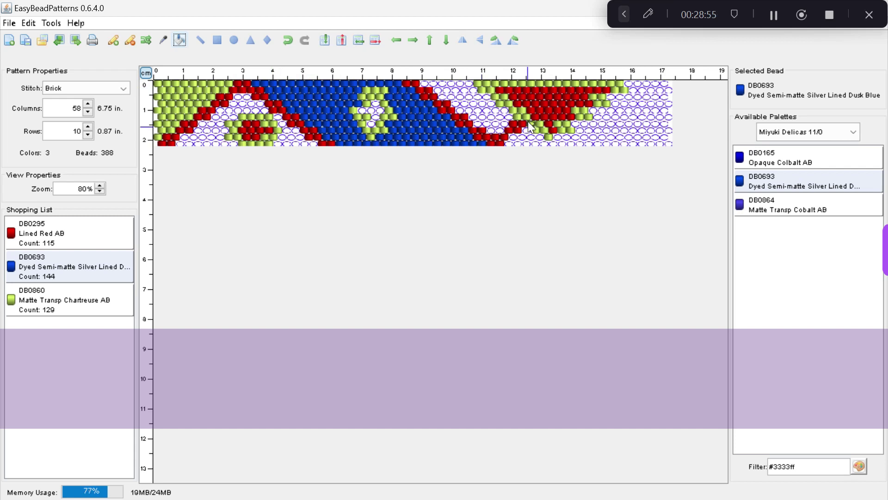
- Filter the Miyuki Delicas 11/0 palette by the magenta #cc00cc to get bead DB1310 Dyed Transp Fuchsia
left_click(860, 466)
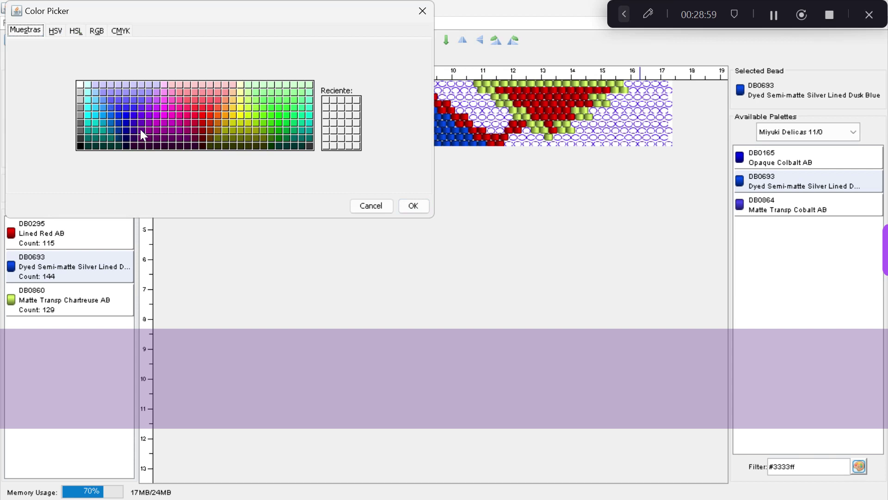
left_click(165, 122)
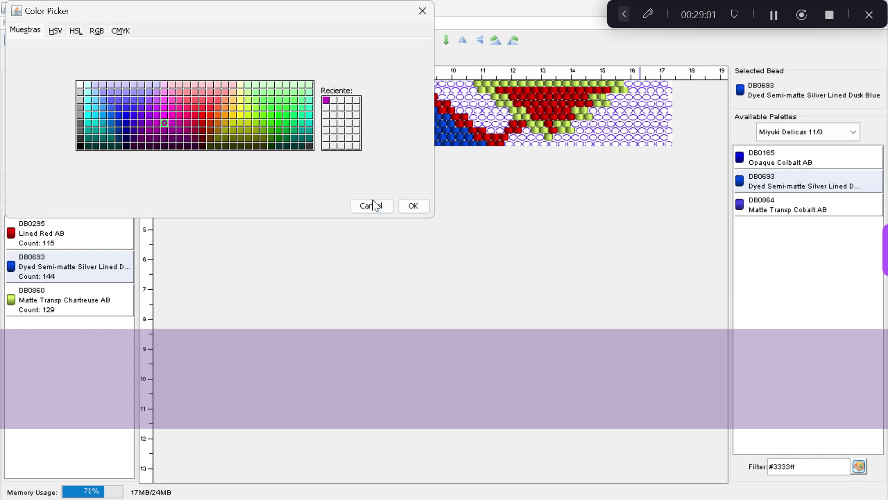
left_click(414, 206)
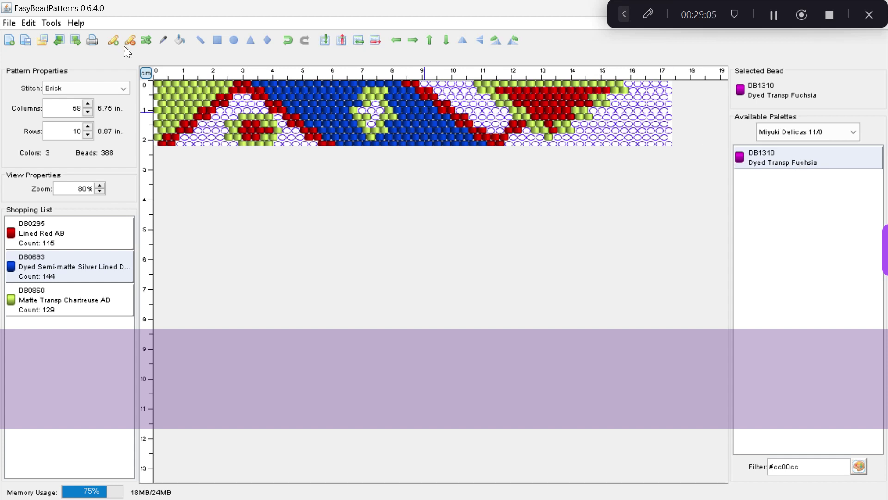
- Fill all empty beads under the first red peak, on both sides of the chartreuse-ringed motif, with DB1310 fuchsia
left_click(113, 40)
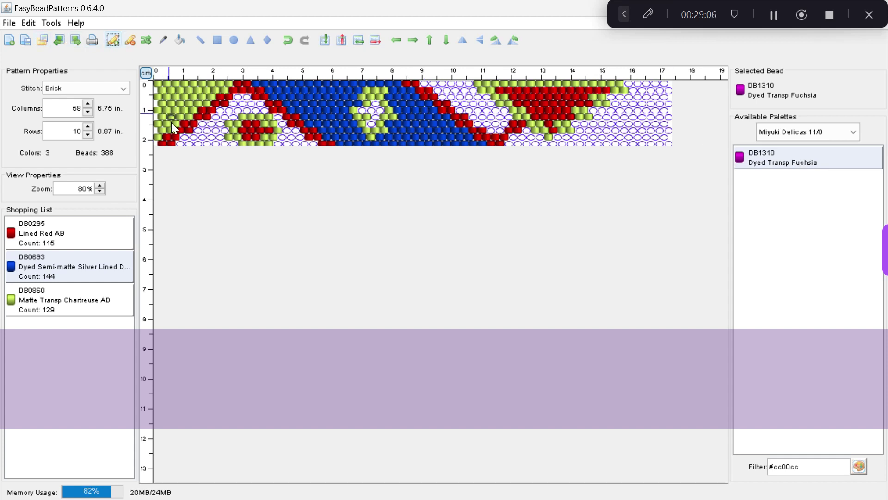
left_click(179, 39)
left_click(216, 131)
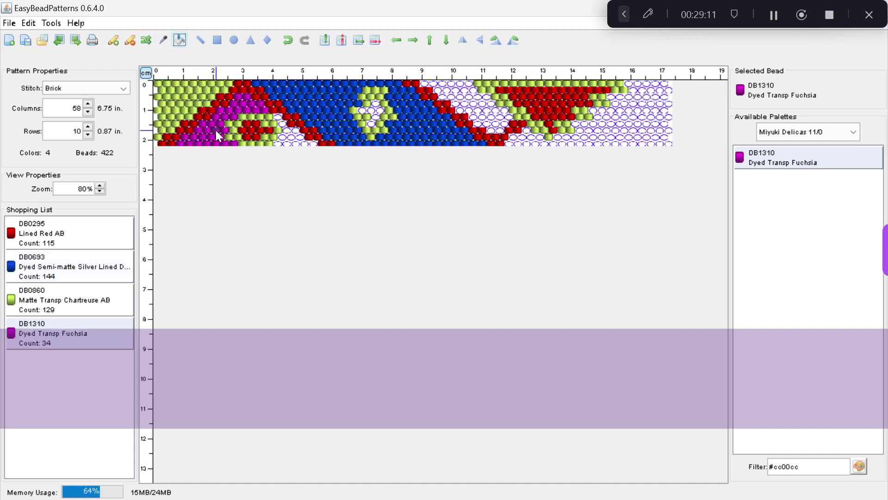
left_click(291, 136)
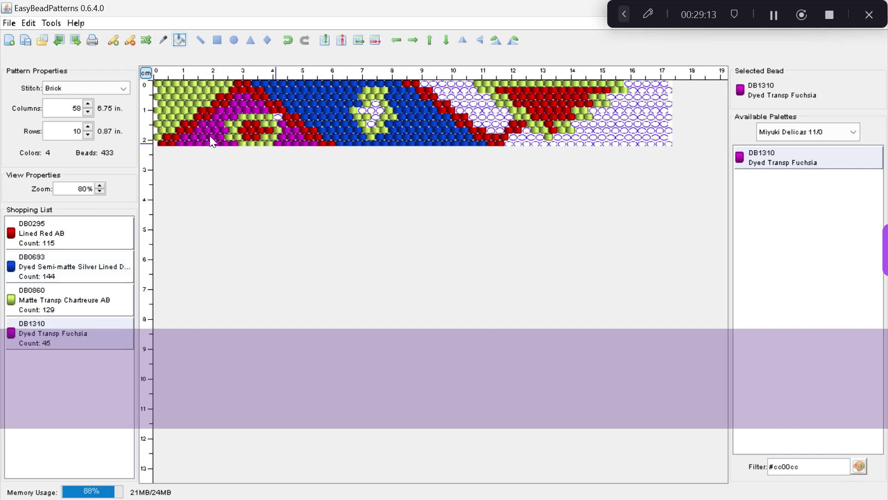
left_click(276, 117)
- Filter the palette by cyan #00ffff, select DB1318 Dyed Transp Capri Blue and fill the empty area between the second red diagonal and the red triangle
left_click(858, 466)
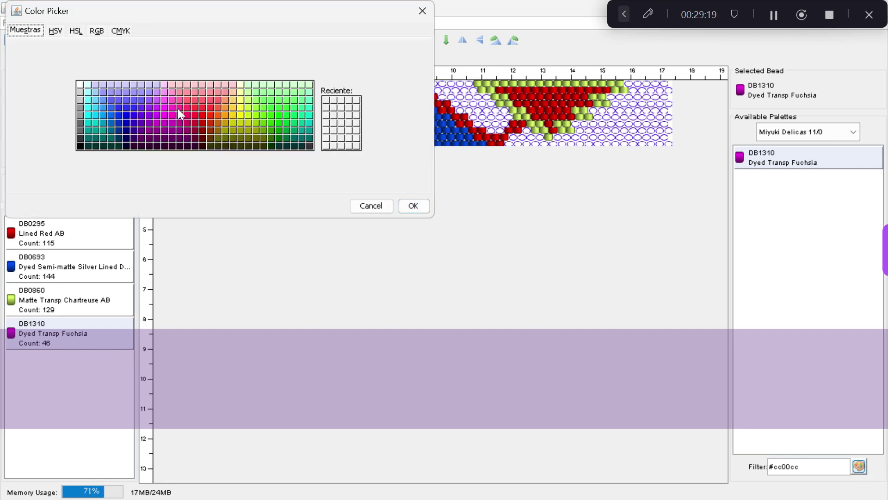
left_click(88, 115)
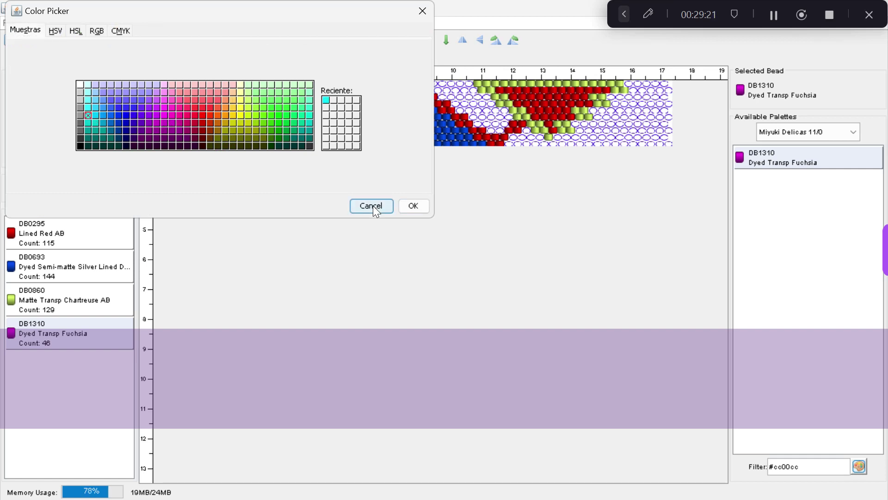
left_click(414, 205)
left_click(781, 183)
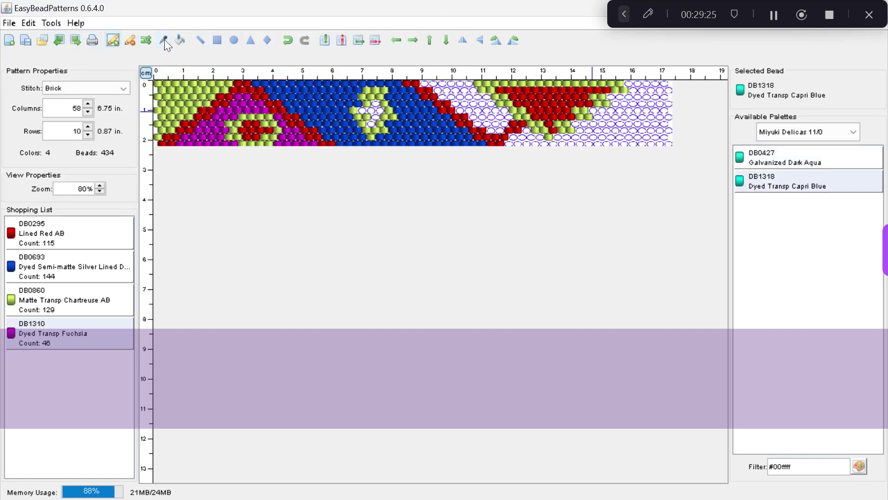
left_click(179, 40)
left_click(474, 93)
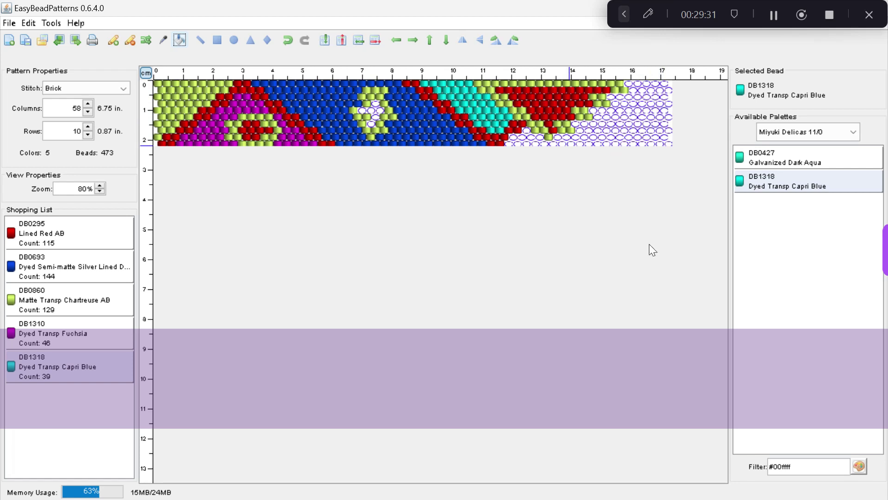
- Try filtering the palette by the bright green #33ff33
left_click(859, 466)
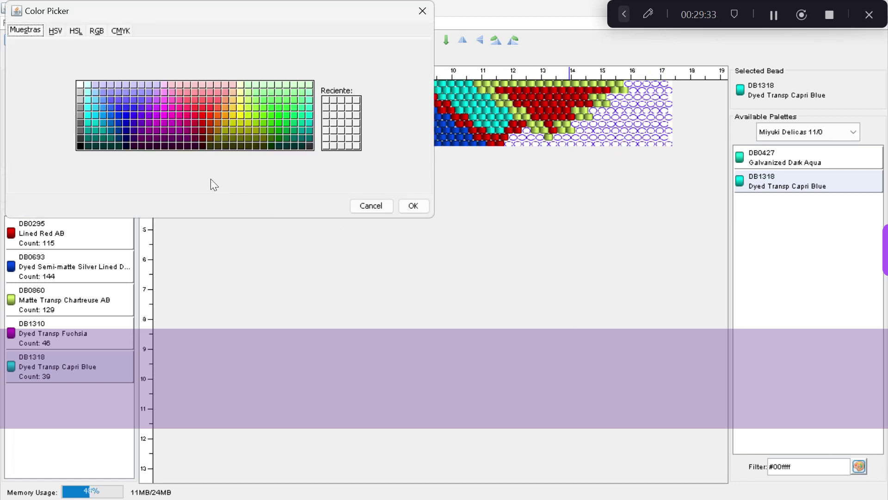
left_click(279, 108)
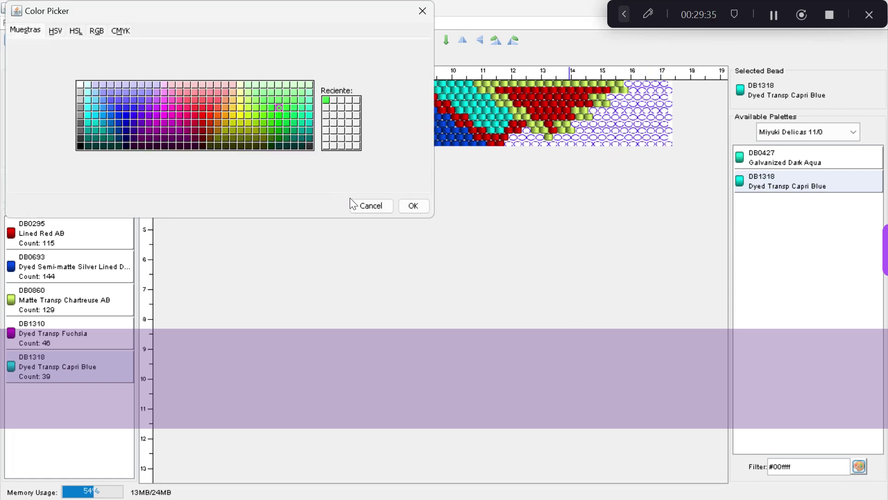
left_click(413, 205)
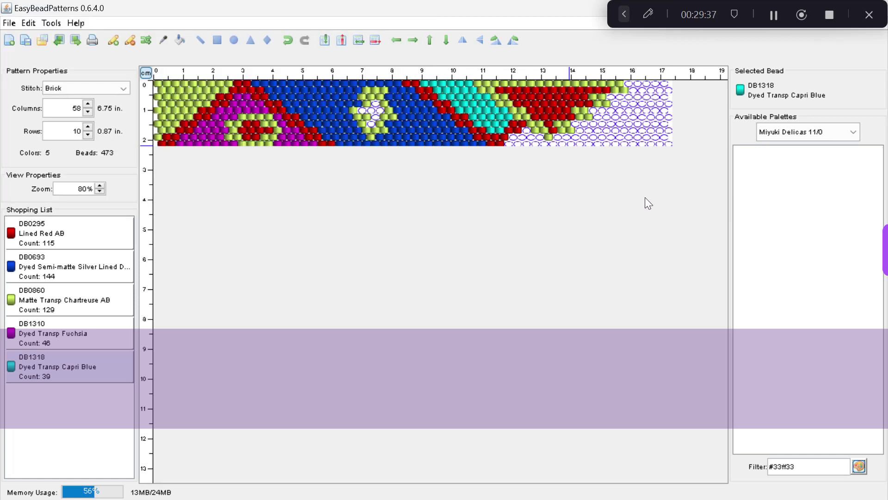
- Filter the palette by green #66ff66 and fill the empty area below and right of the red triangle with DB0237 Mint Green Ceylon
left_click(859, 466)
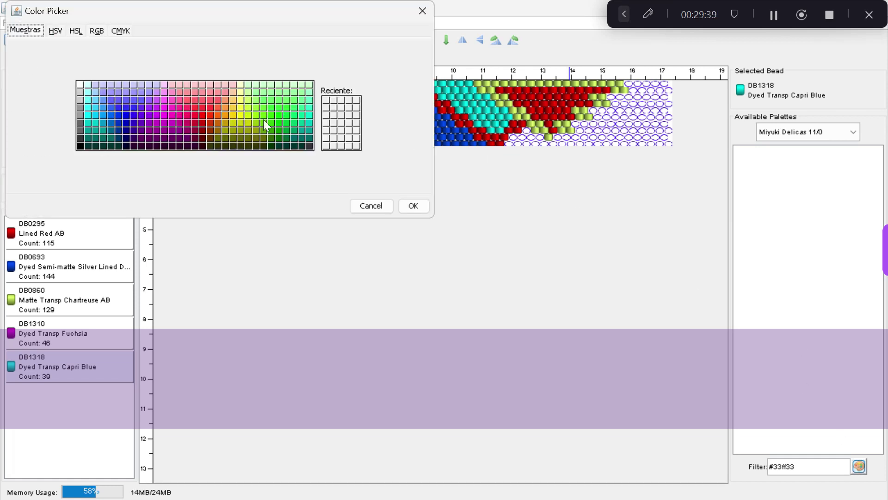
left_click(289, 102)
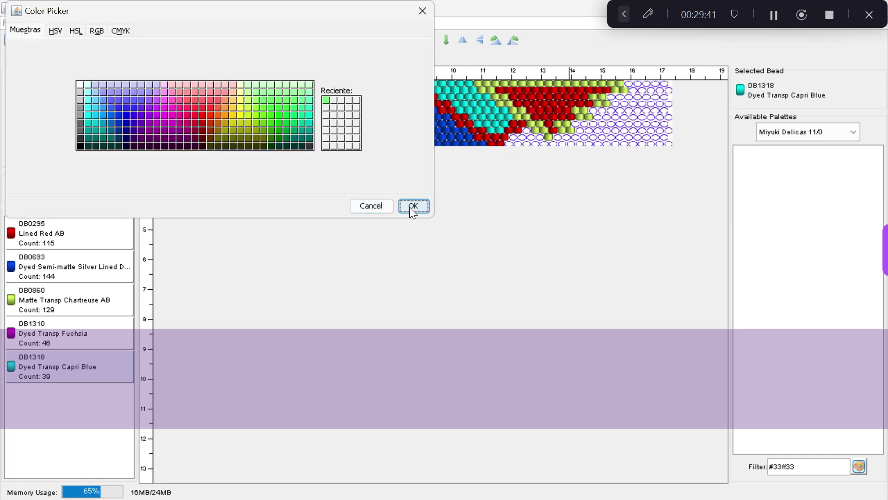
left_click(411, 206)
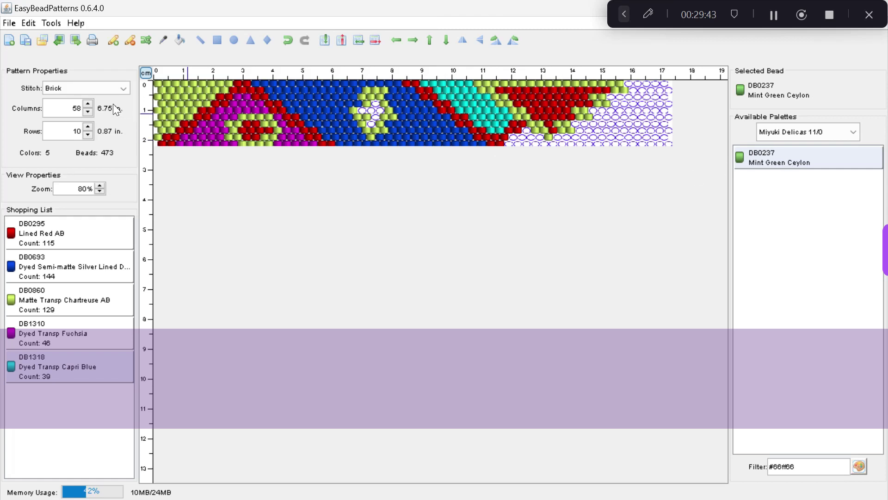
left_click(180, 40)
left_click(537, 139)
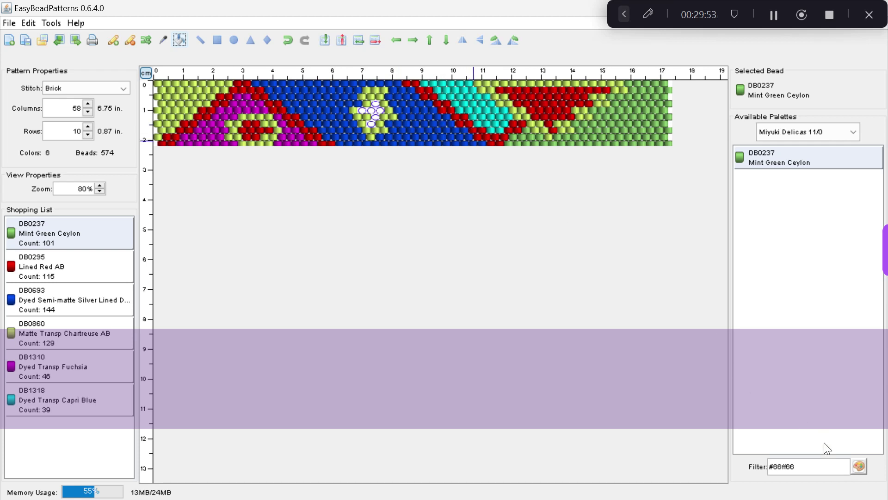
- Filter the palette by orange #ff9933, select DB0151 Transp Orange AB and fill the inside of the chartreuse diamond with it
left_click(859, 465)
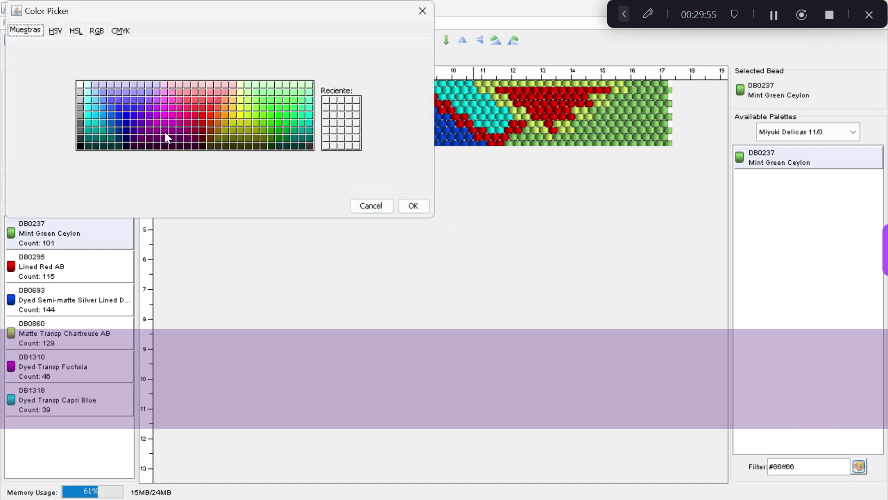
left_click(225, 108)
left_click(412, 205)
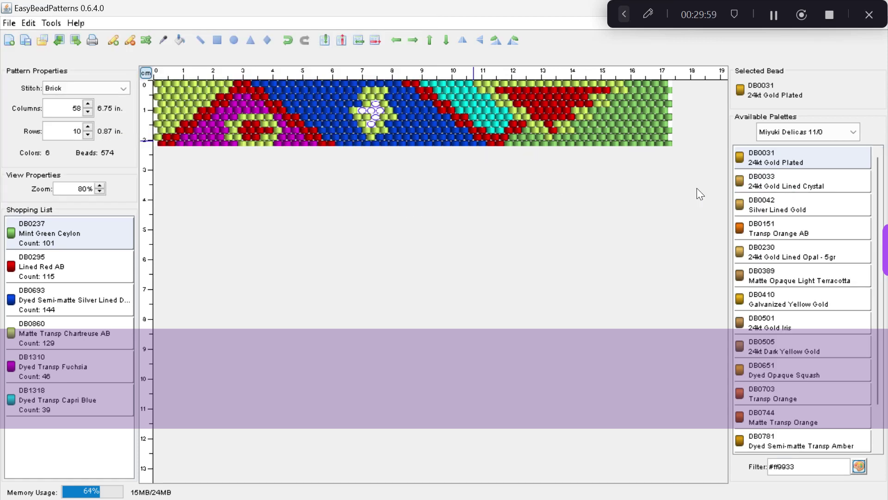
scroll(800, 201, "down", 1)
scroll(806, 278, "up", 1)
scroll(798, 314, "down", 1)
scroll(788, 330, "up", 1)
left_click(771, 231)
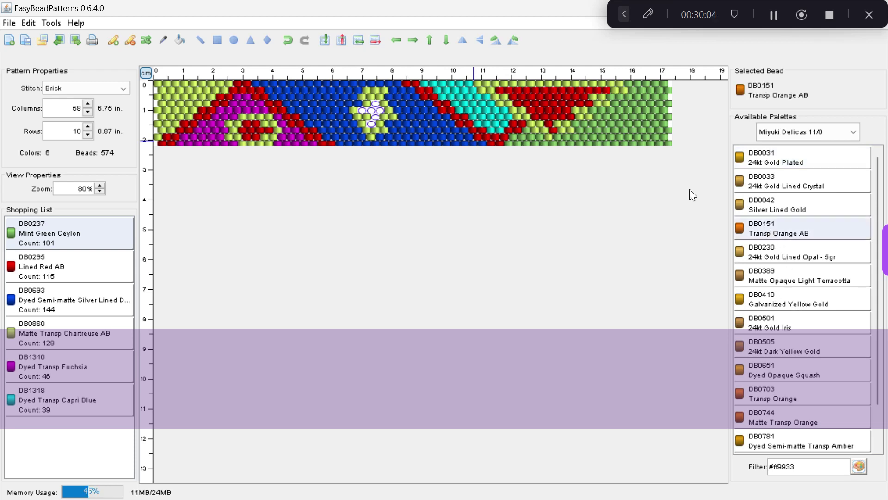
left_click(373, 108)
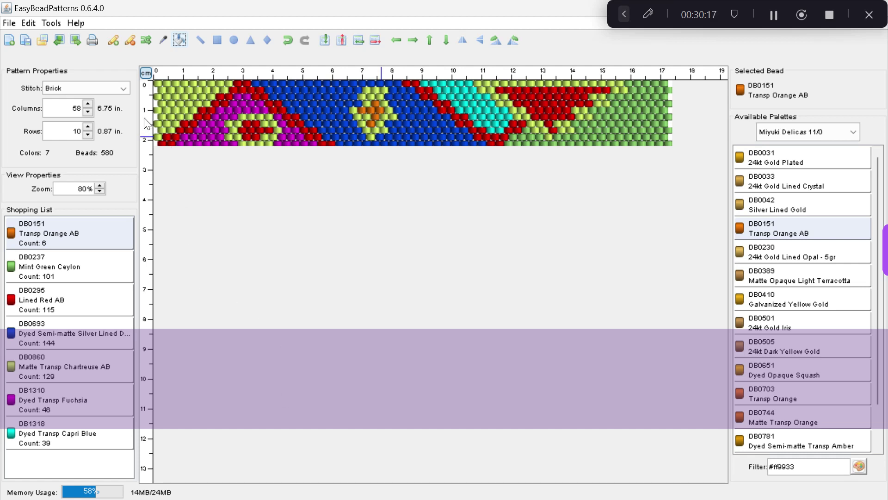
- View the coloured design in Rosette stitch, and set the pattern's stitch back to Loom
left_click(69, 88)
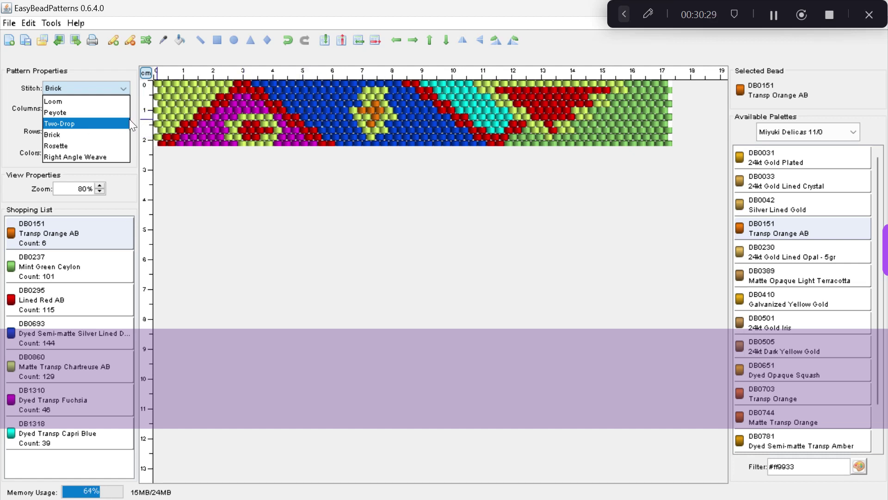
left_click(69, 134)
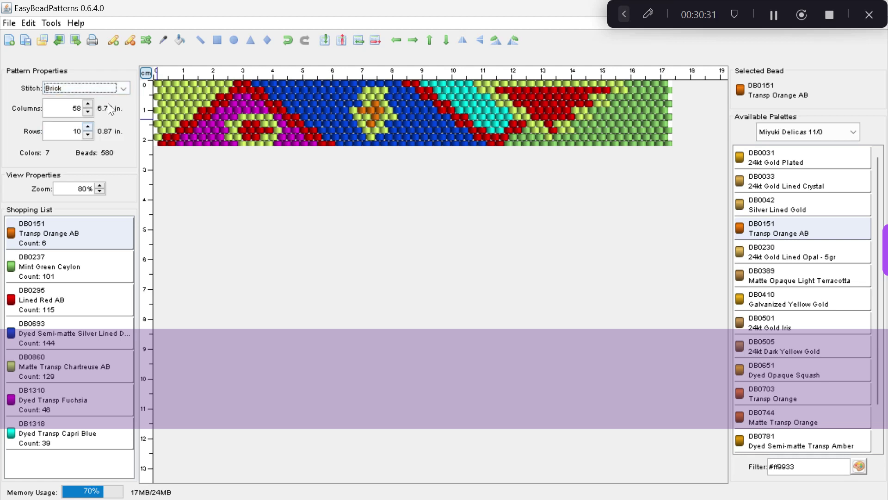
left_click(121, 89)
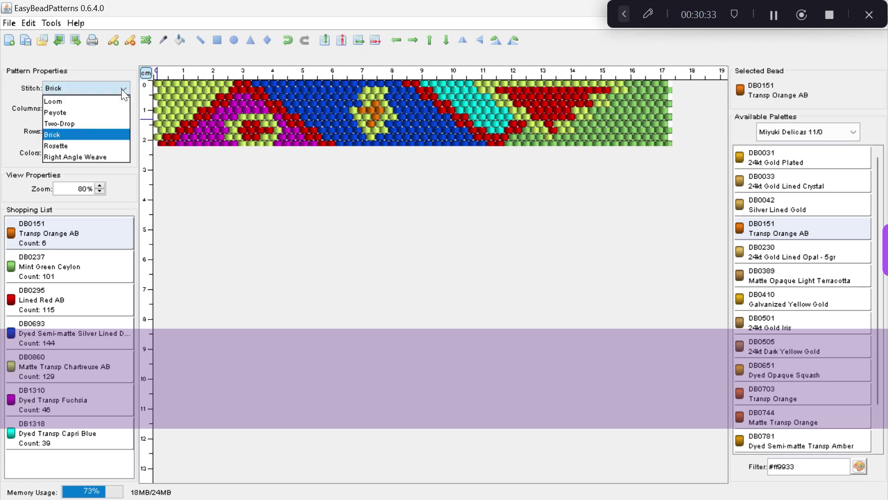
left_click(77, 147)
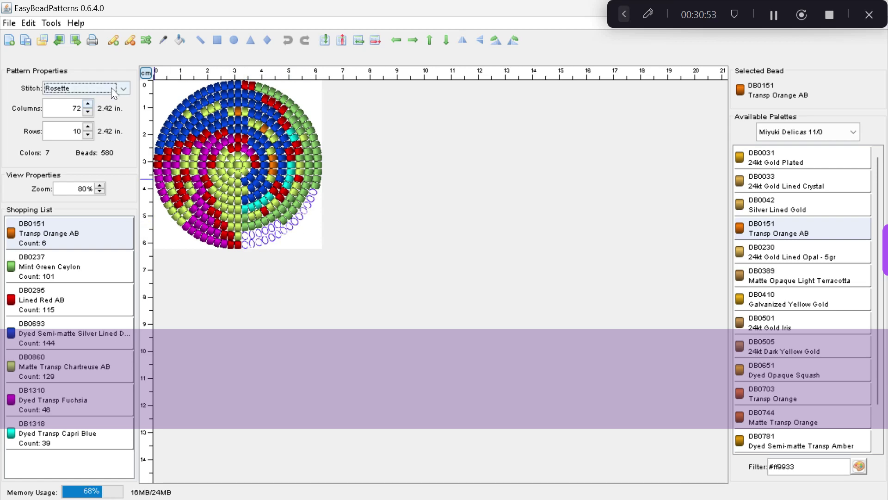
left_click(124, 88)
left_click(70, 97)
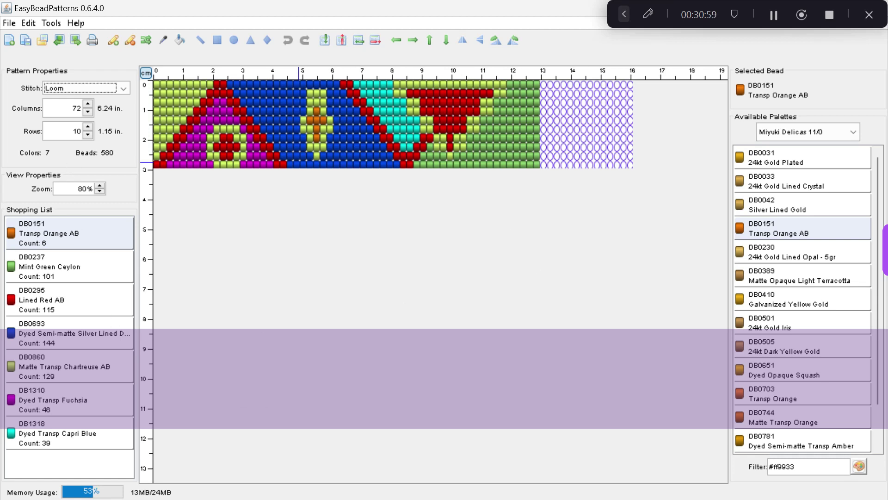
- Switch the ruler units to inches and back to centimetres
left_click(145, 73)
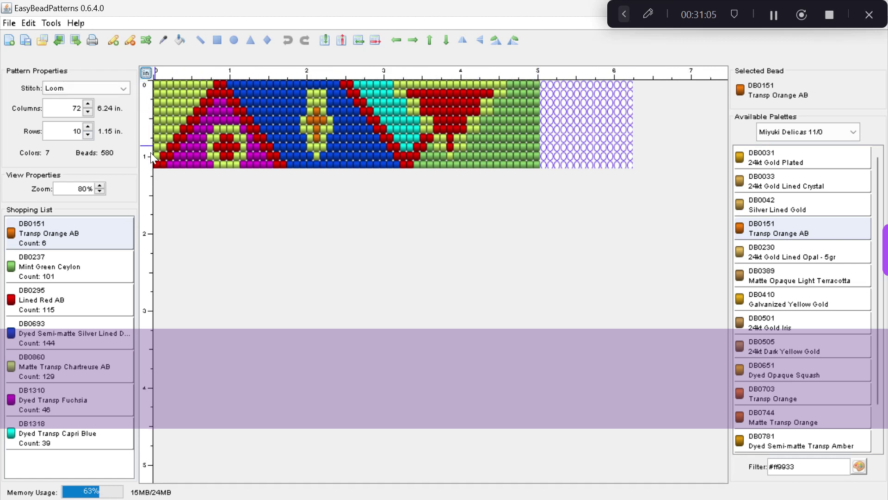
left_click(146, 74)
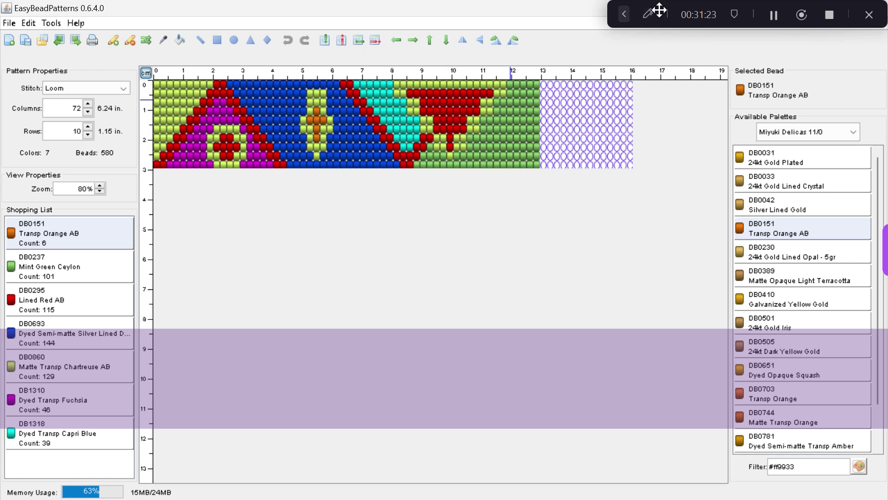
- Minimise the pattern window and switch to the browser's EasyBeadPatterns downloads page, maximising its window
left_click_drag(658, 13, 394, 10)
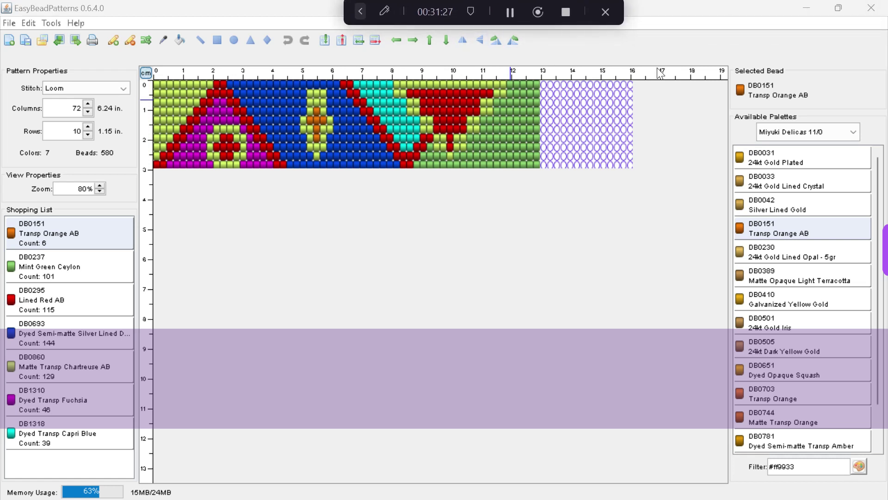
left_click(807, 8)
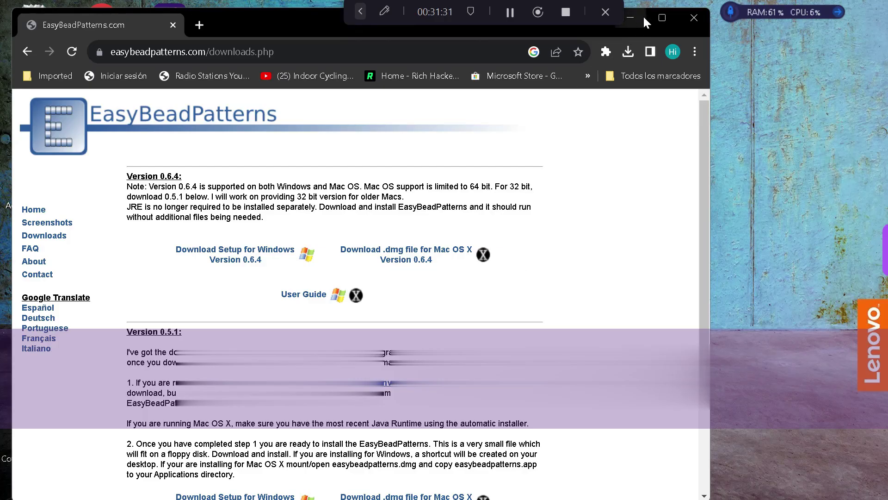
left_click(663, 17)
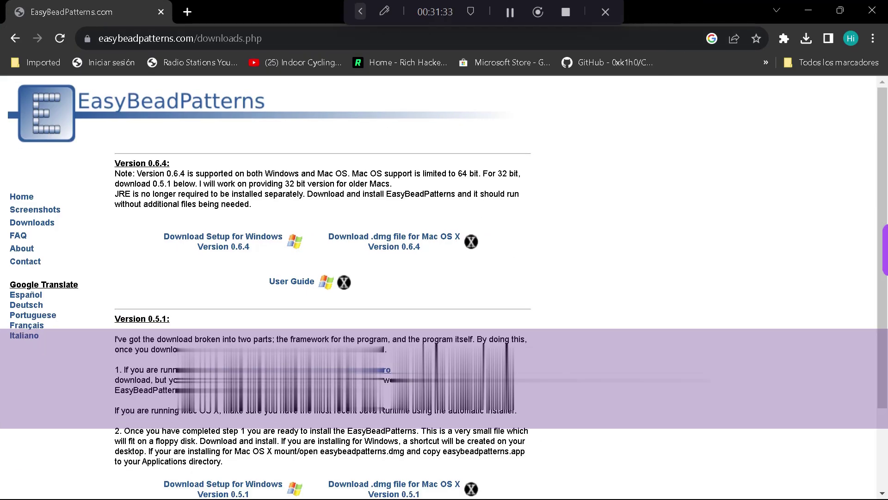
- Search the web for "foto de bebe" from the current browser tab
left_click(149, 38)
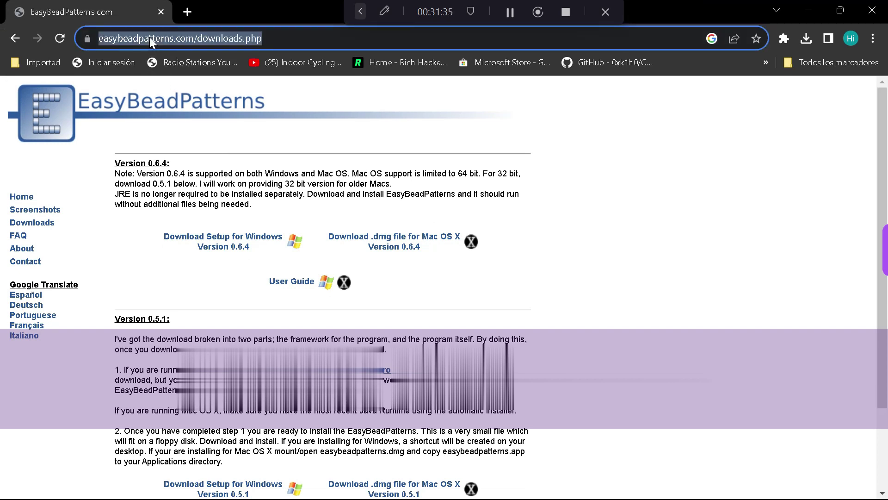
type("fo")
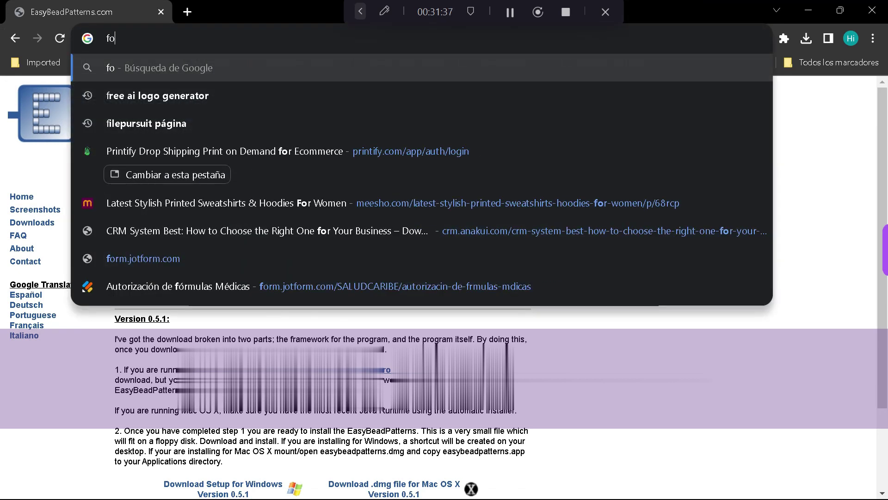
type("to de b")
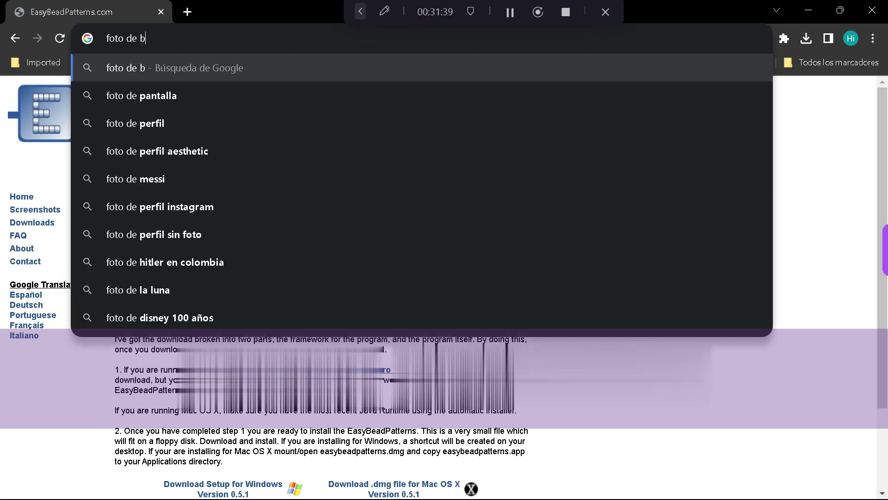
type("ebe")
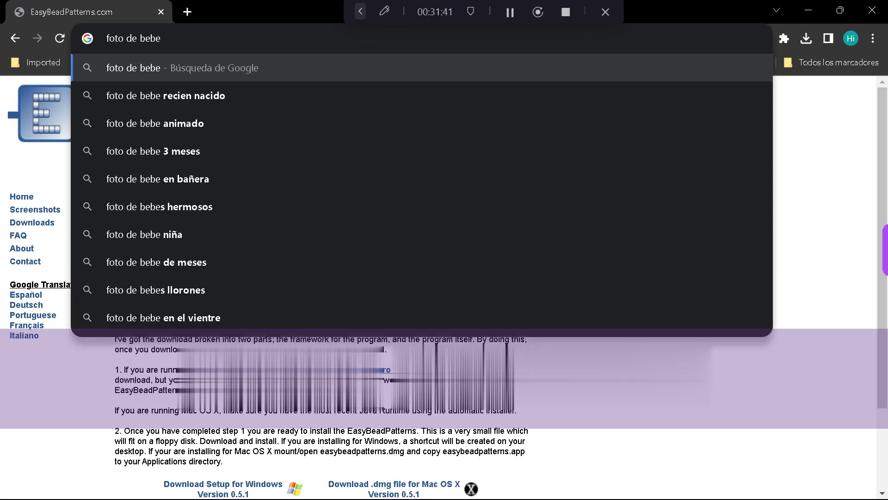
key("Return")
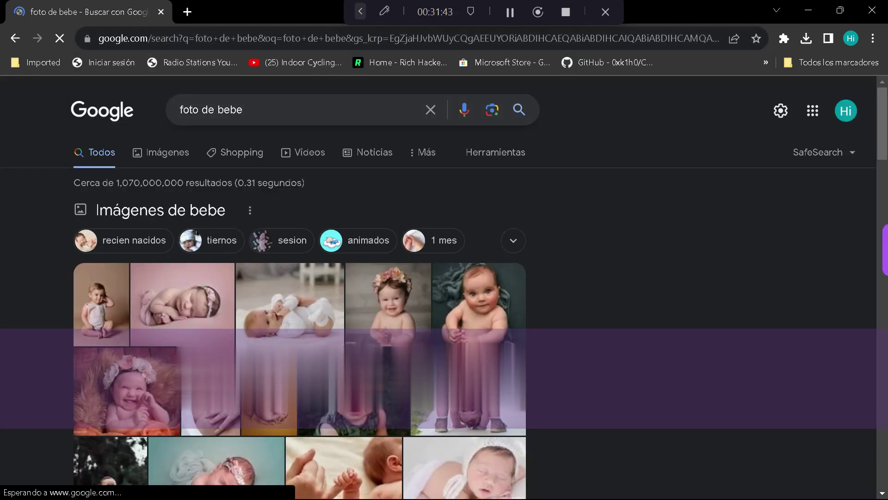
- Preview the photo of the smiling baby in a green outfit and try saving it with file type Todos los archivos
scroll(406, 220, "down", 1)
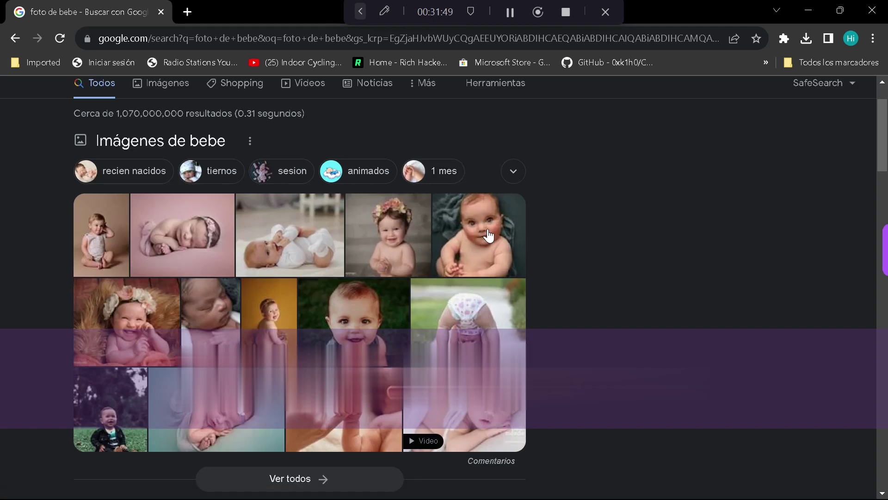
left_click(358, 319)
right_click(673, 222)
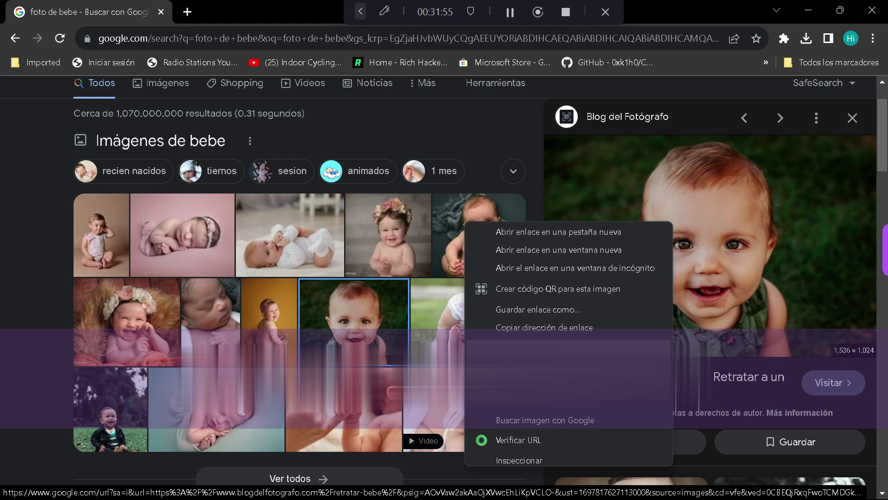
left_click(589, 367)
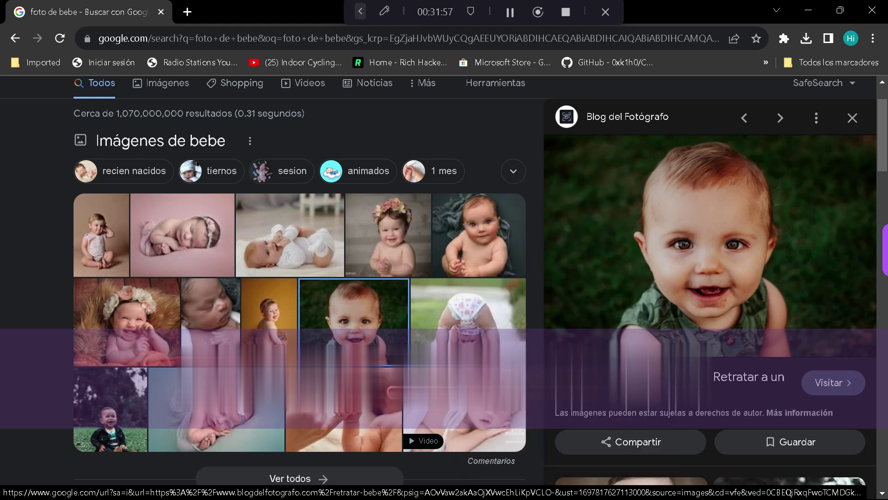
left_click(145, 278)
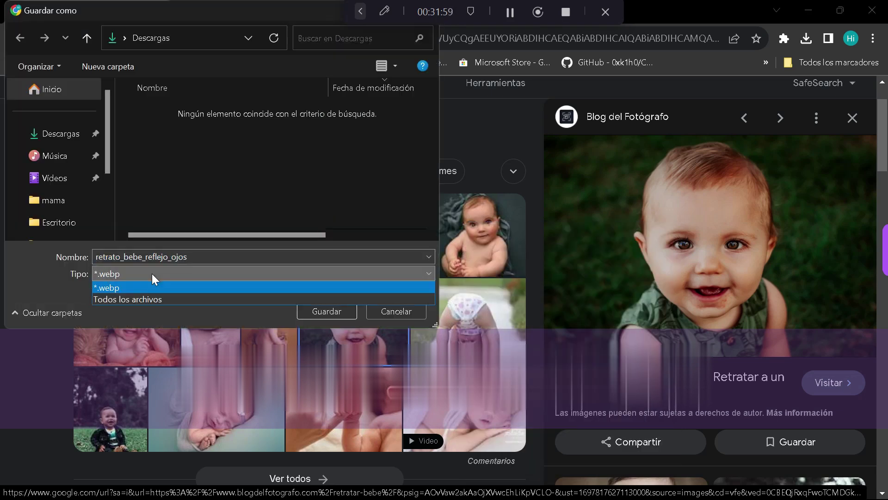
left_click(153, 298)
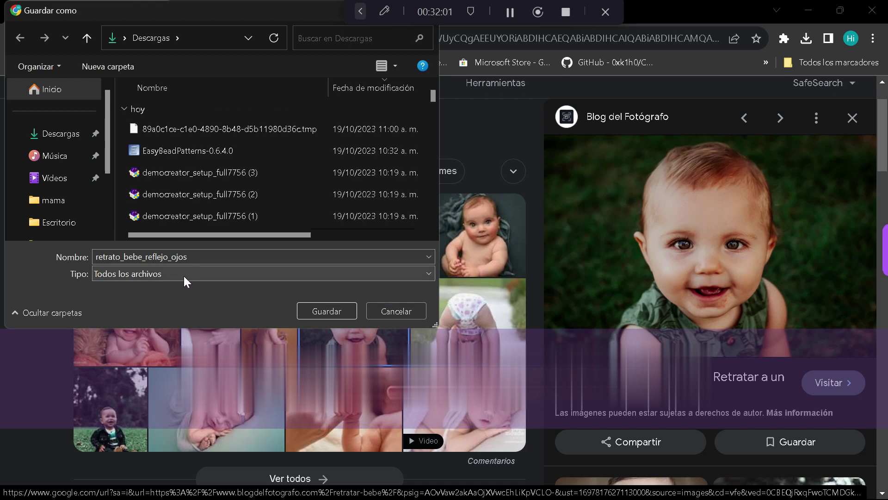
left_click(403, 311)
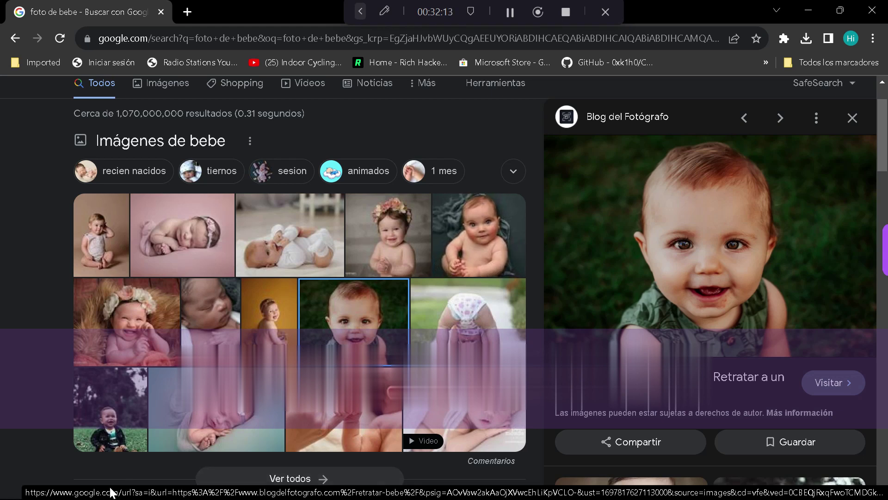
- Take a full-screen snip of the baby photo results, minimise the browser and open Paint
key("super+shift+s")
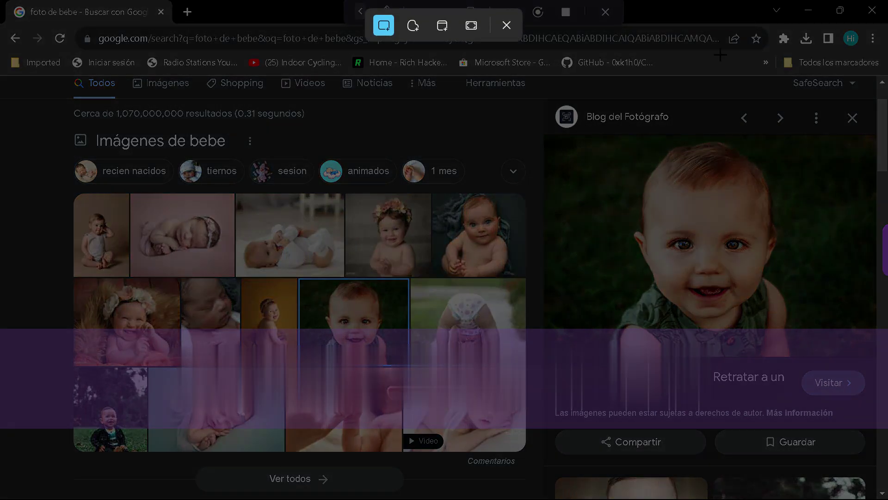
left_click(472, 25)
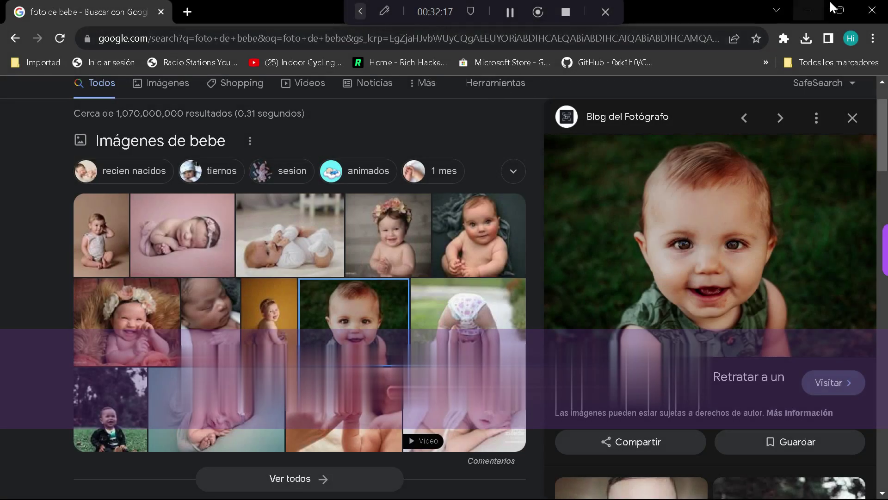
left_click(808, 11)
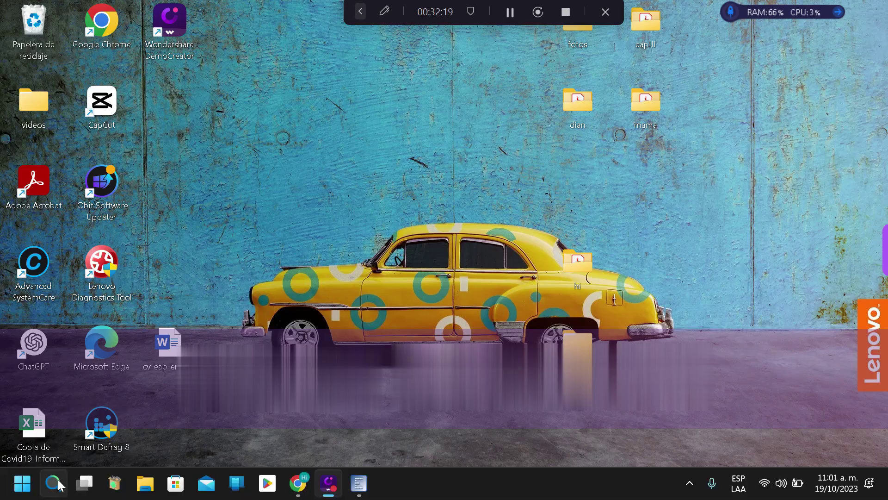
left_click(53, 482)
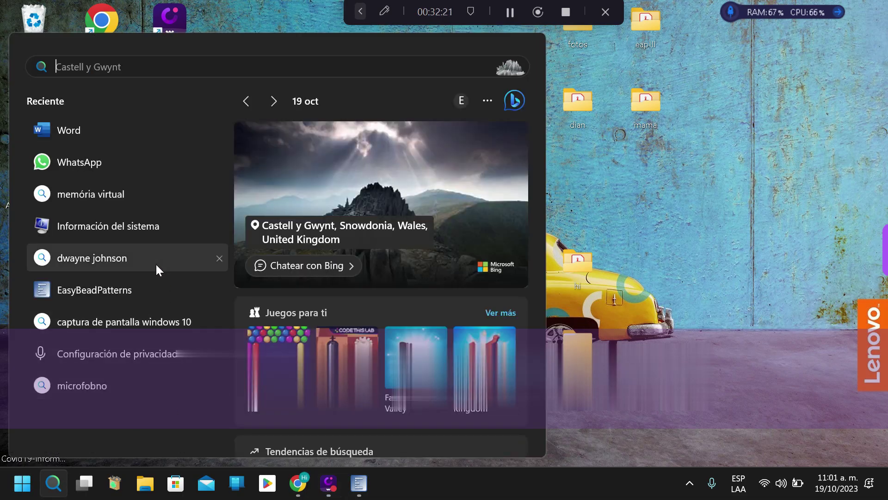
type("paint")
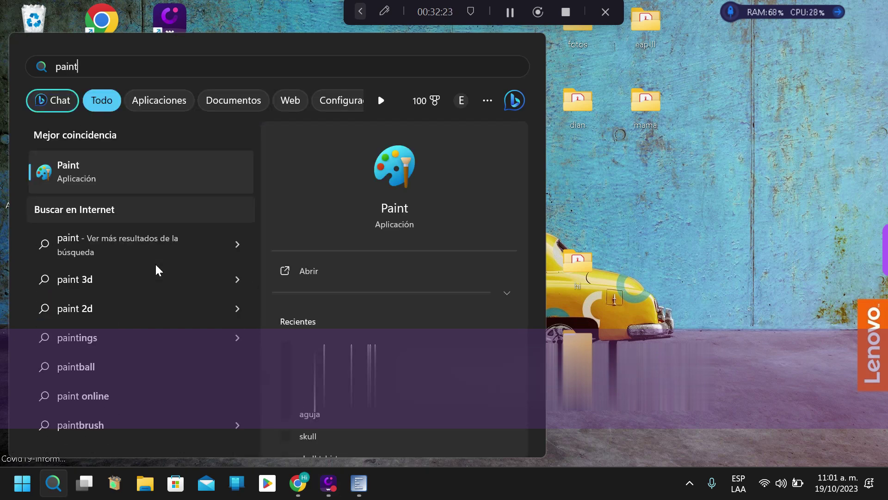
key("Return")
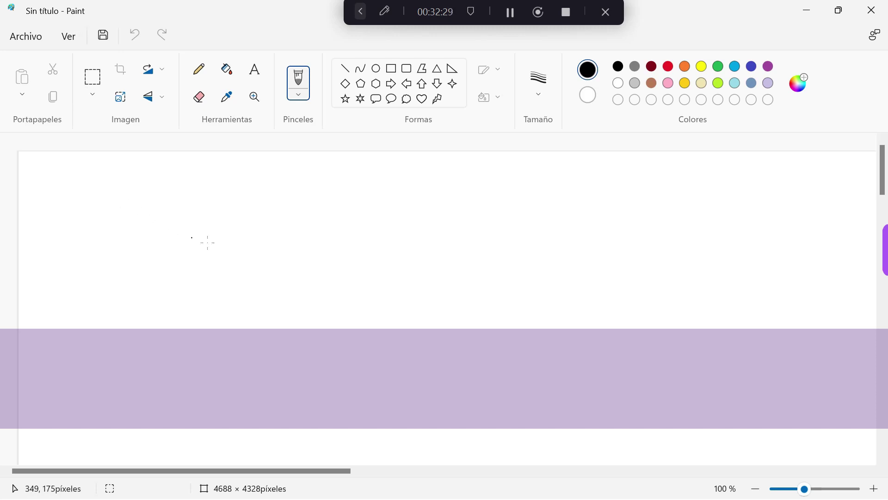
left_click(812, 9)
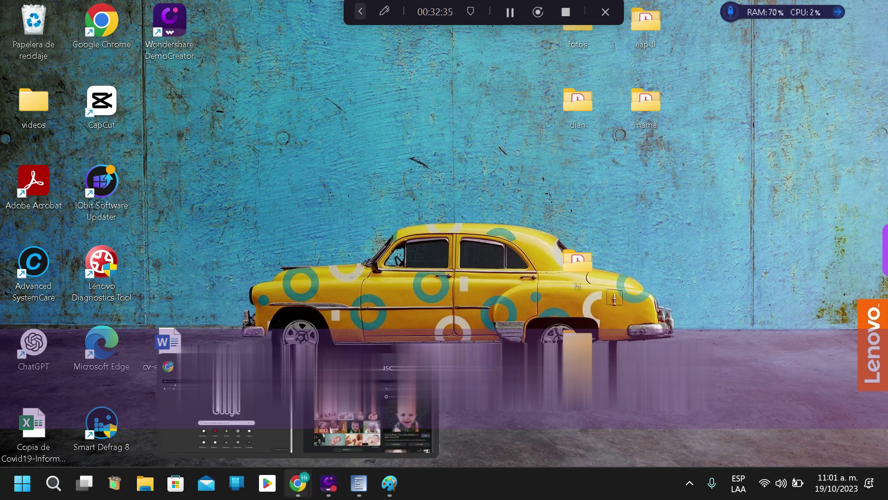
left_click(345, 429)
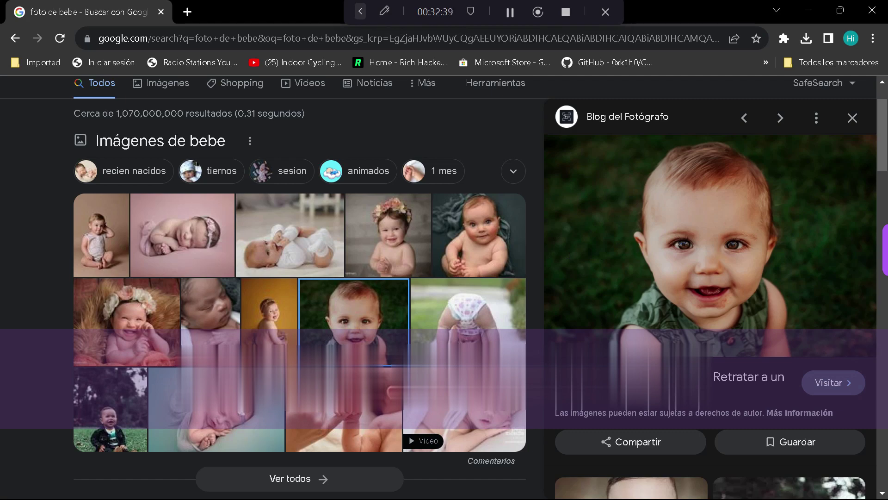
key("super+shift+s")
key("Escape")
left_click(808, 10)
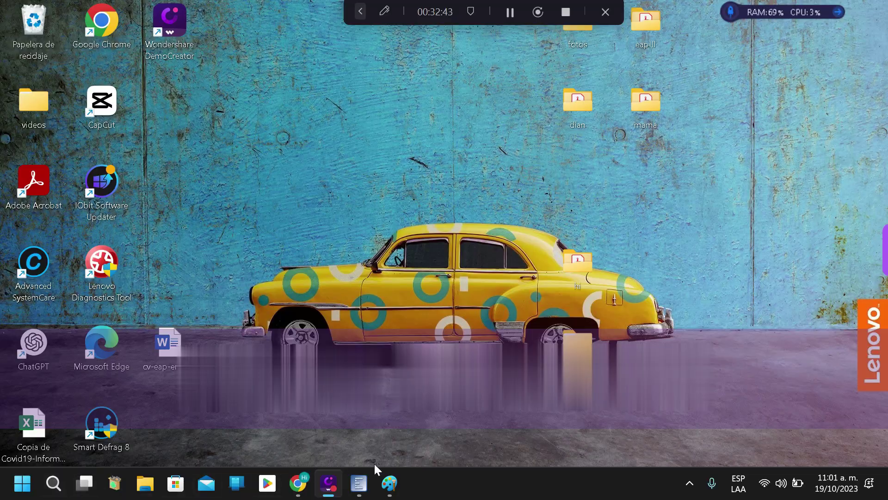
left_click(389, 483)
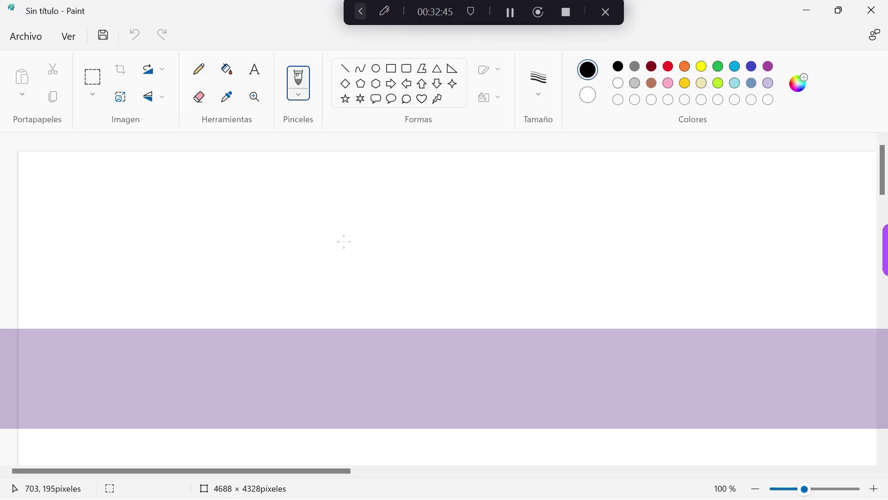
left_click(299, 238)
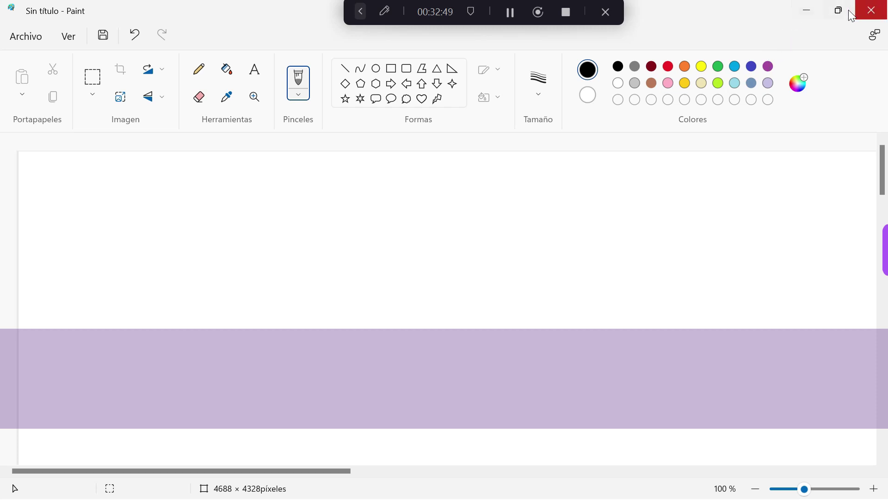
left_click(818, 12)
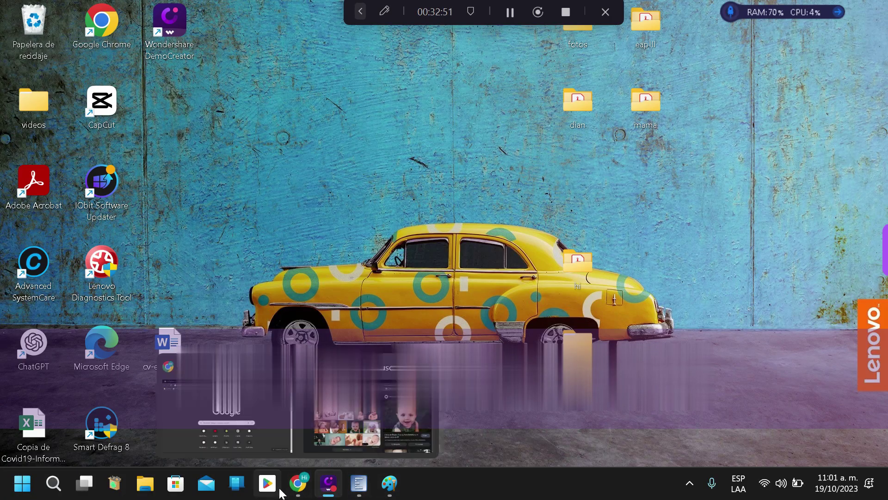
left_click(308, 485)
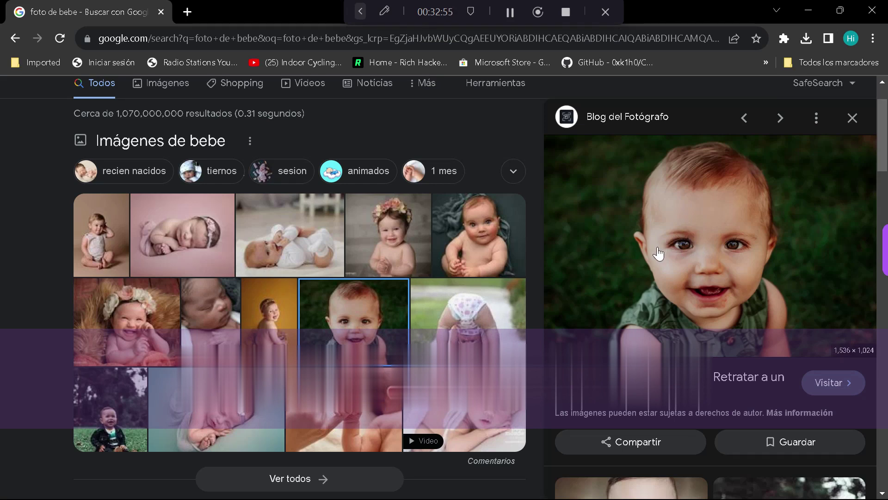
key("super+shift+s")
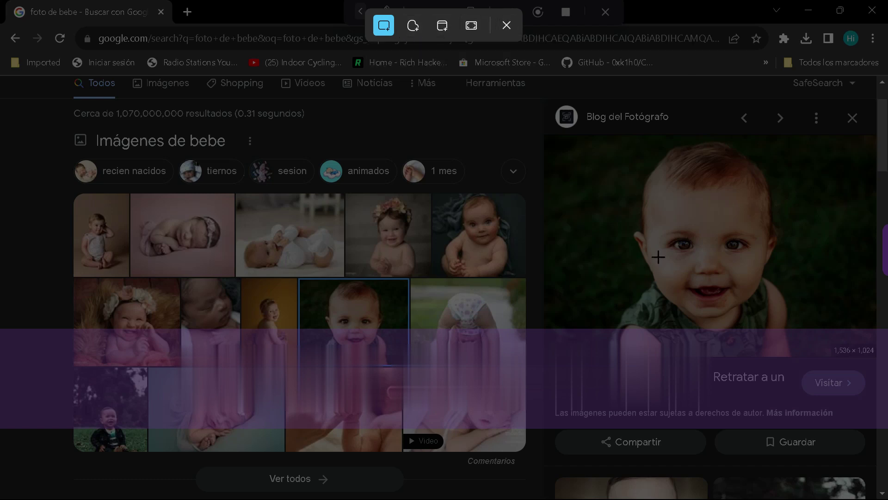
key("Escape")
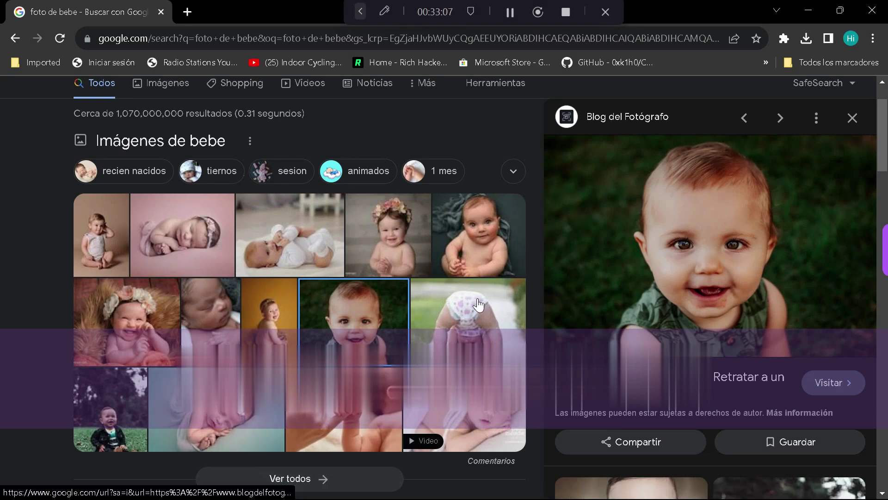
- Show only image results for the search and save the Guía Infantil baby photo as bebe in the Escritorio folder
scroll(255, 163, "up", 2)
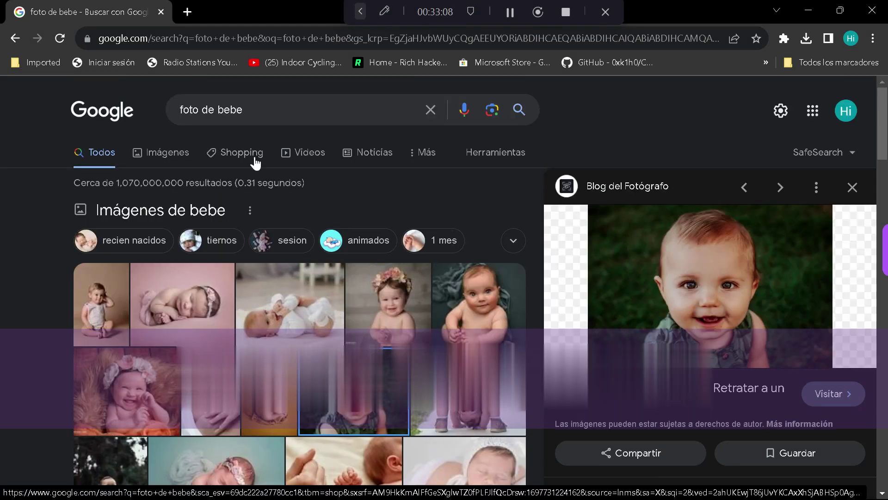
left_click(179, 153)
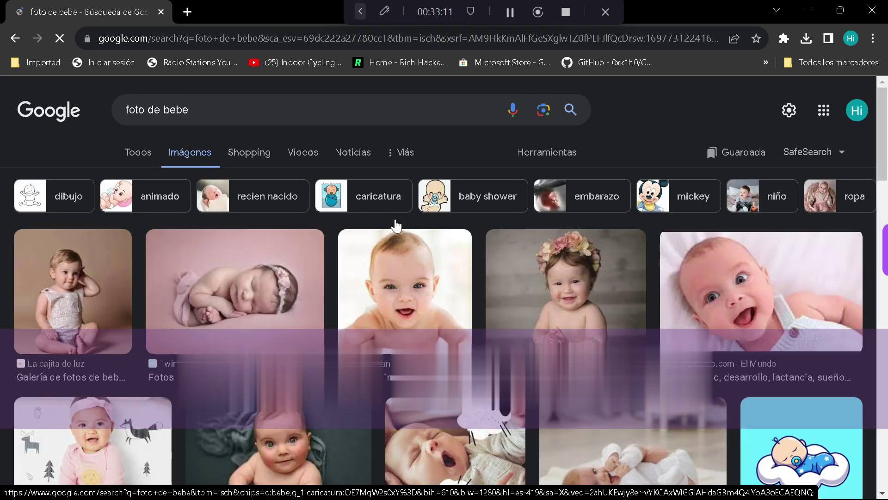
scroll(395, 221, "down", 2)
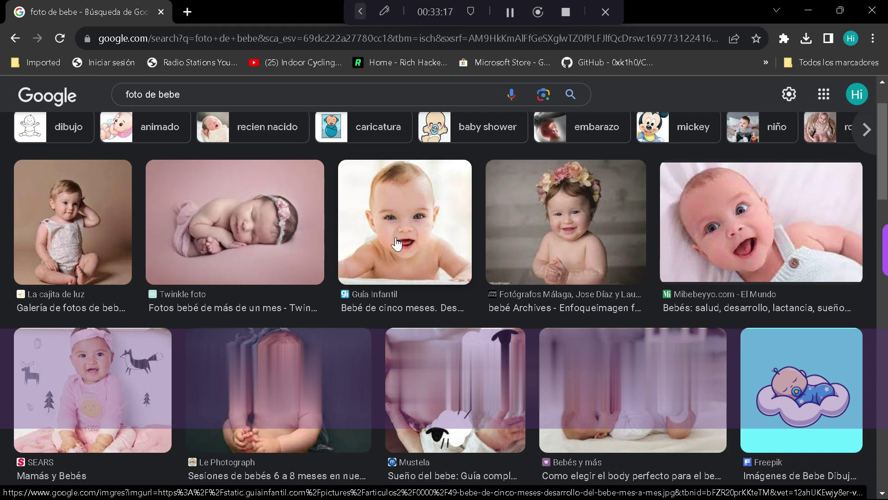
right_click(405, 229)
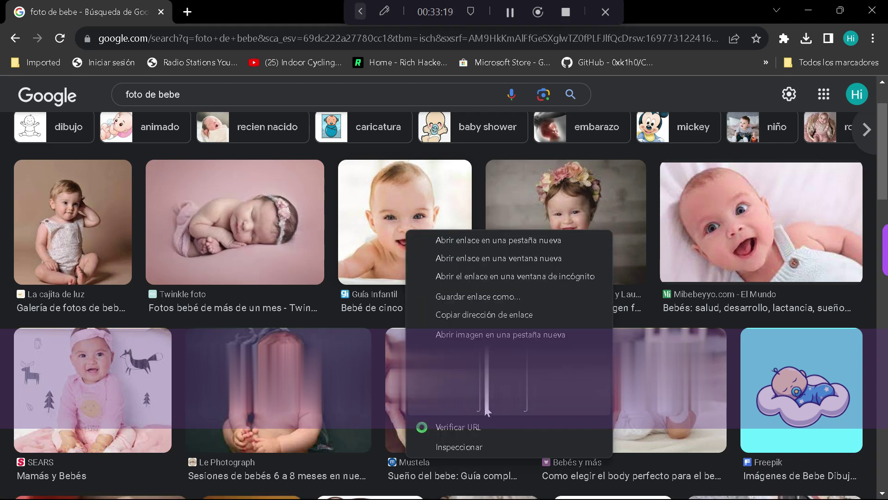
key("Escape")
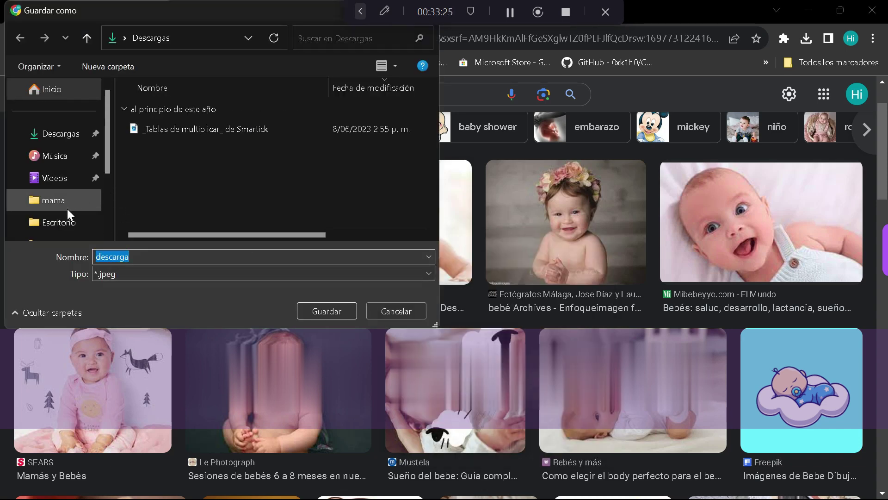
left_click(81, 229)
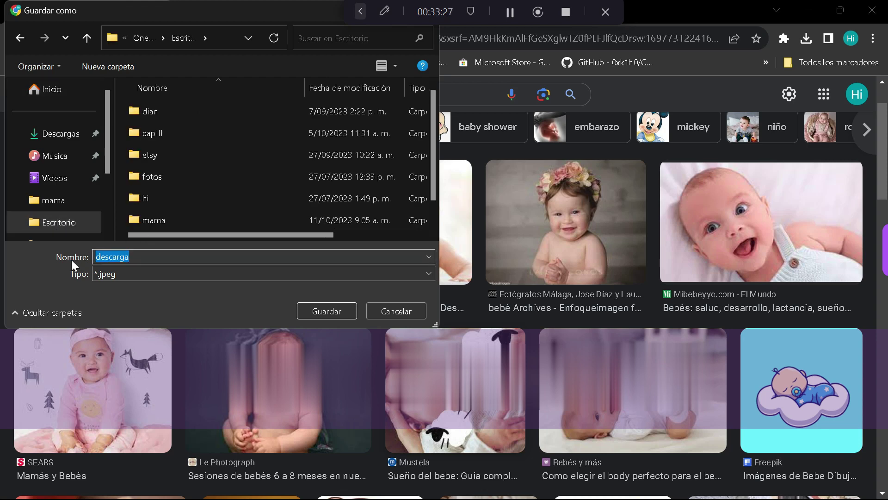
type("bebe")
left_click(309, 311)
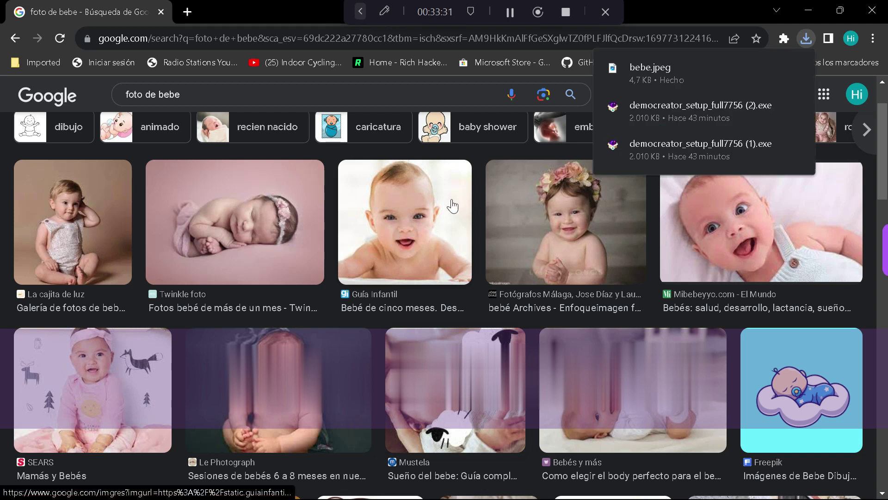
- Minimise the browser and switch back to the EasyBeadPatterns pattern window
left_click(813, 7)
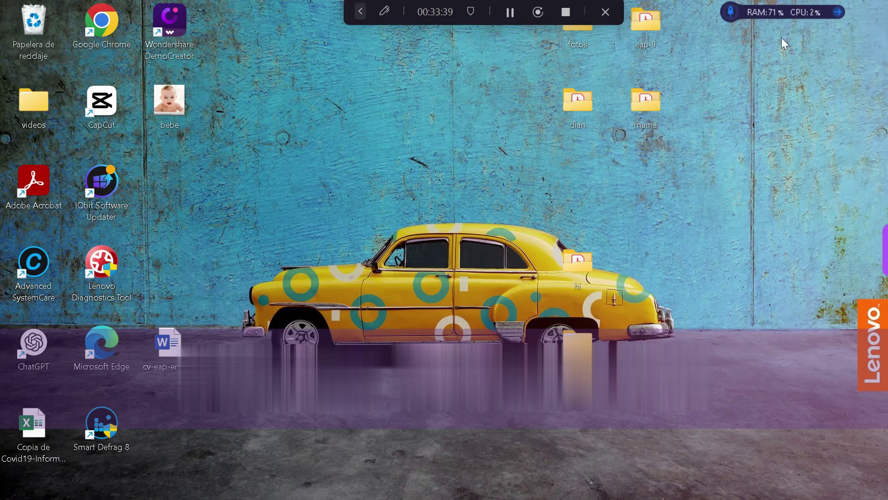
left_click(393, 483)
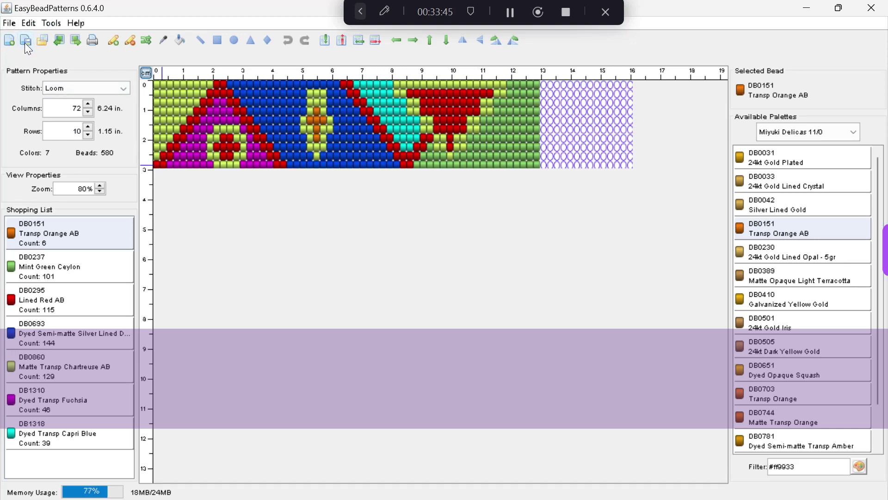
- Create a new Peyote pattern 20 beads wide from the imported picture bebe.jpeg in the Escritorio folder
left_click(11, 24)
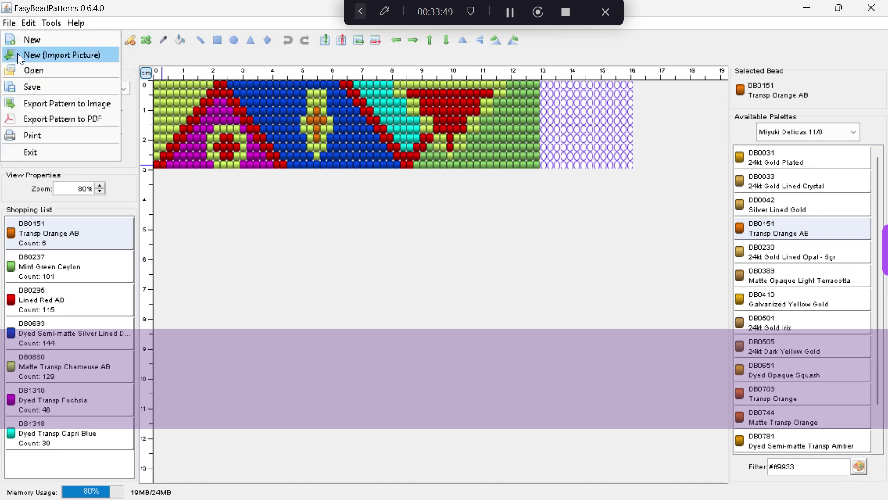
left_click(89, 58)
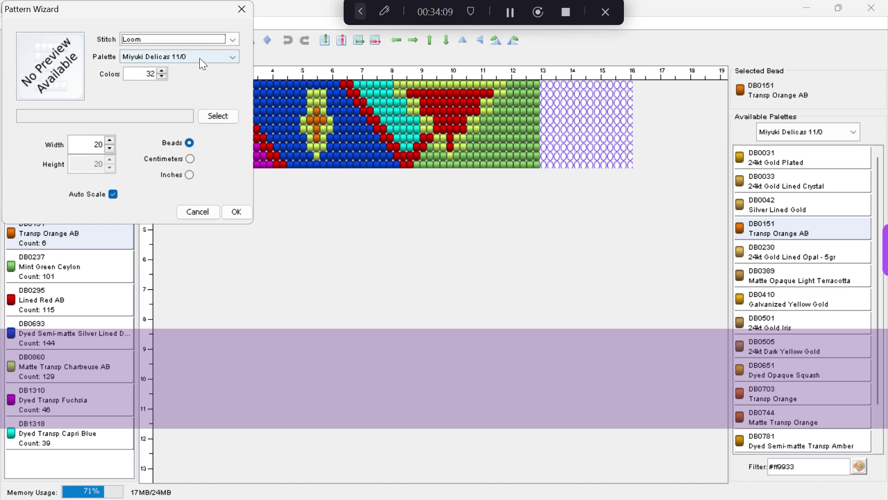
left_click(233, 39)
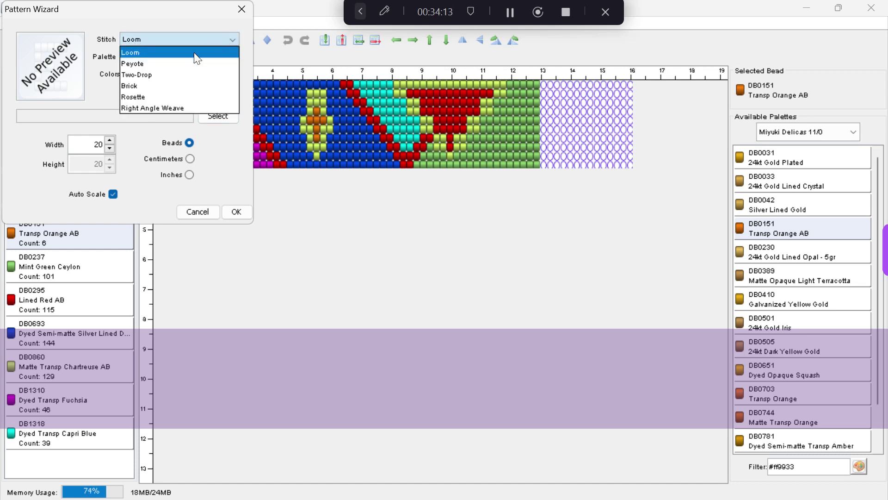
left_click(175, 63)
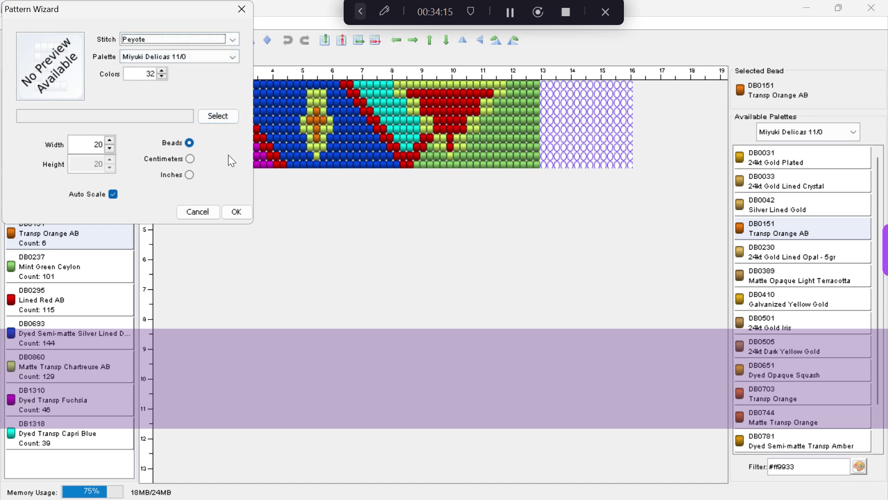
left_click(218, 115)
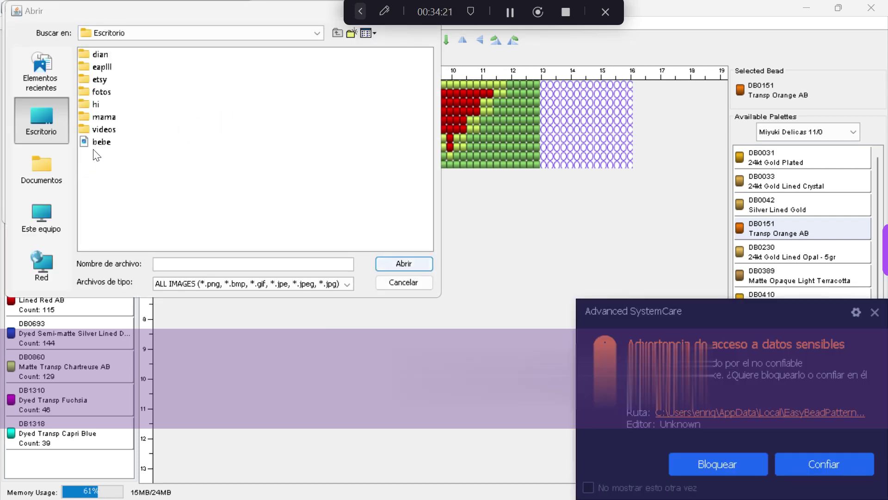
left_click(103, 140)
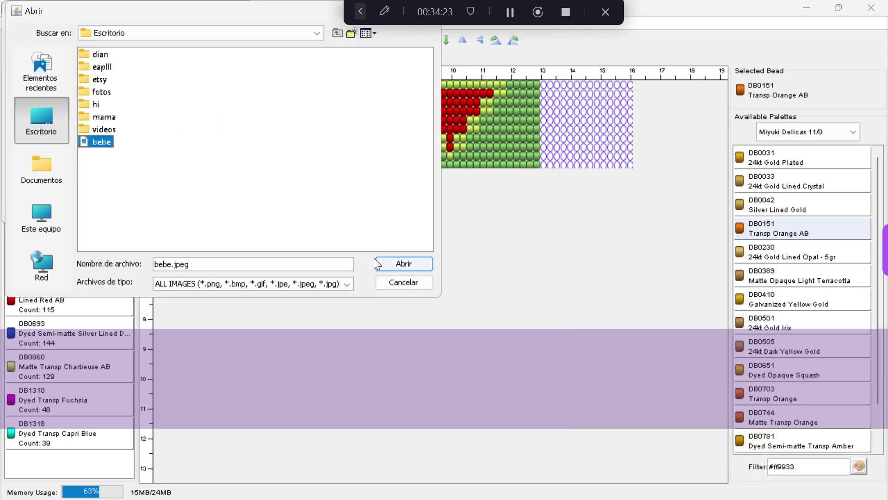
left_click(397, 262)
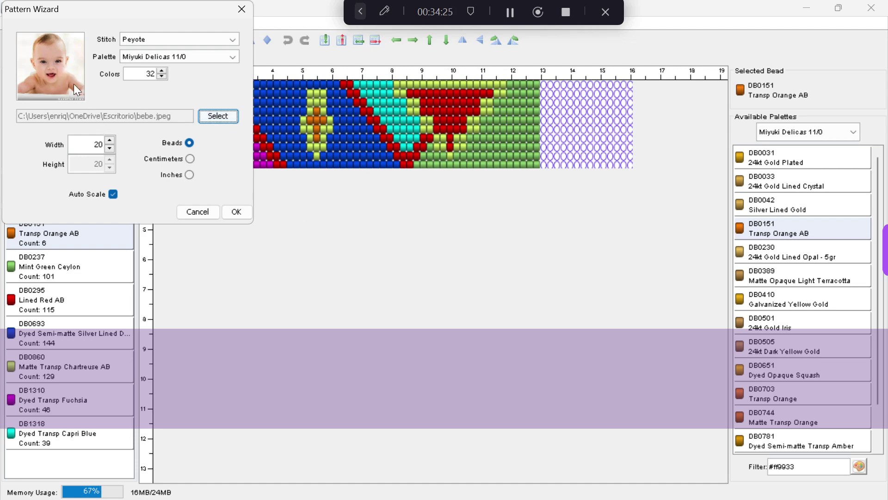
left_click(236, 212)
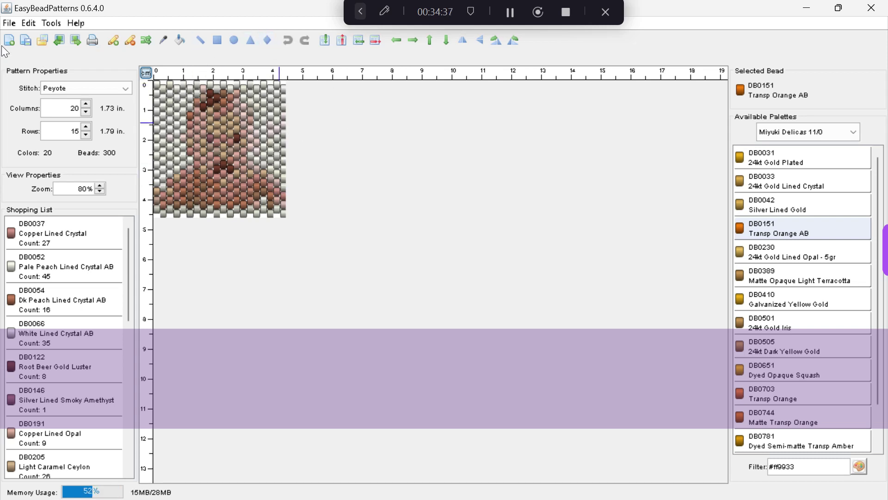
- Import bebe.jpeg as a new Loom pattern of 20 by 20 beads with Auto Scale turned off
left_click(11, 23)
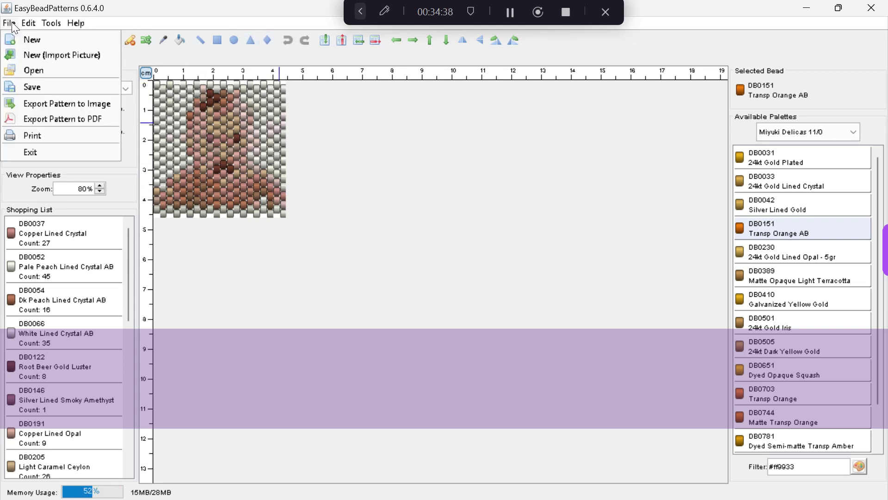
left_click(69, 55)
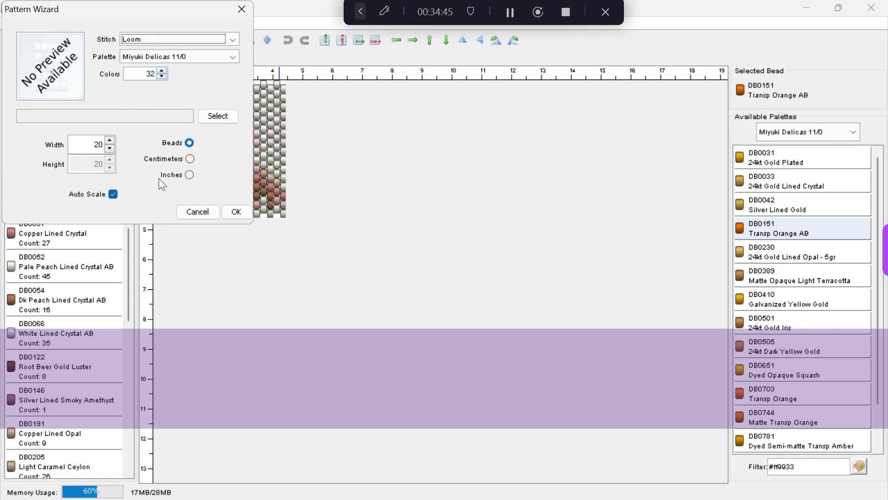
left_click(115, 193)
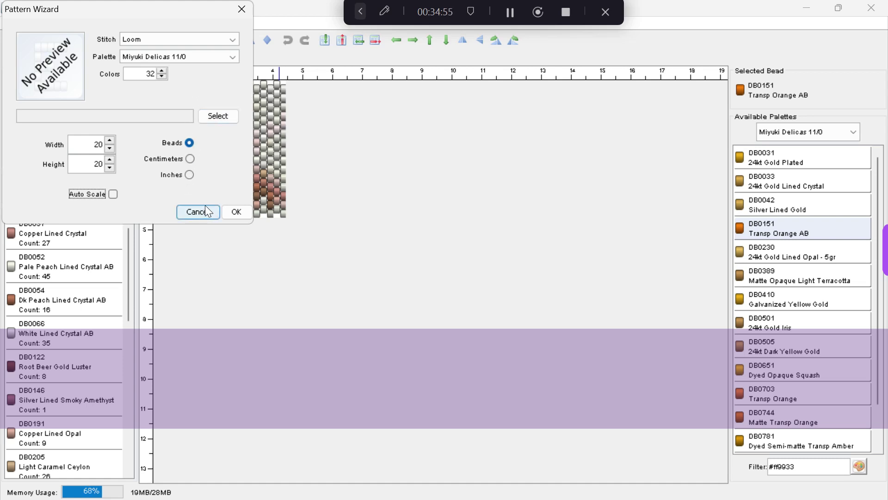
left_click(229, 114)
left_click(101, 143)
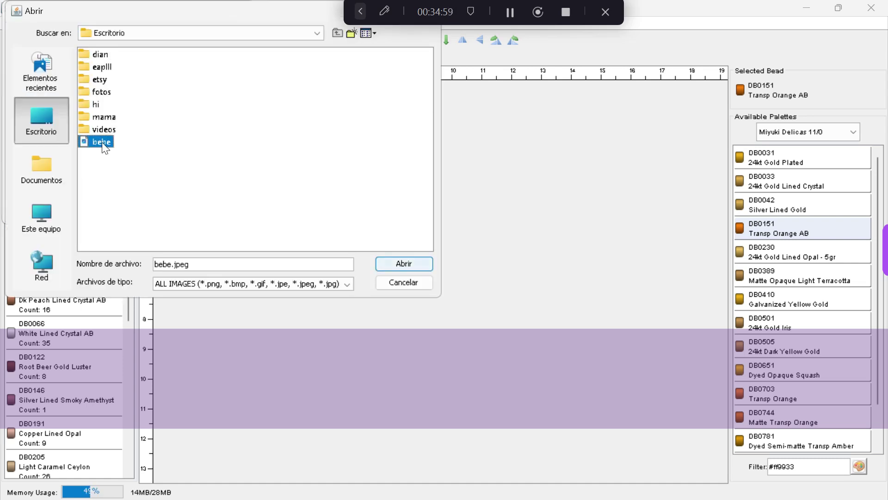
left_click(402, 264)
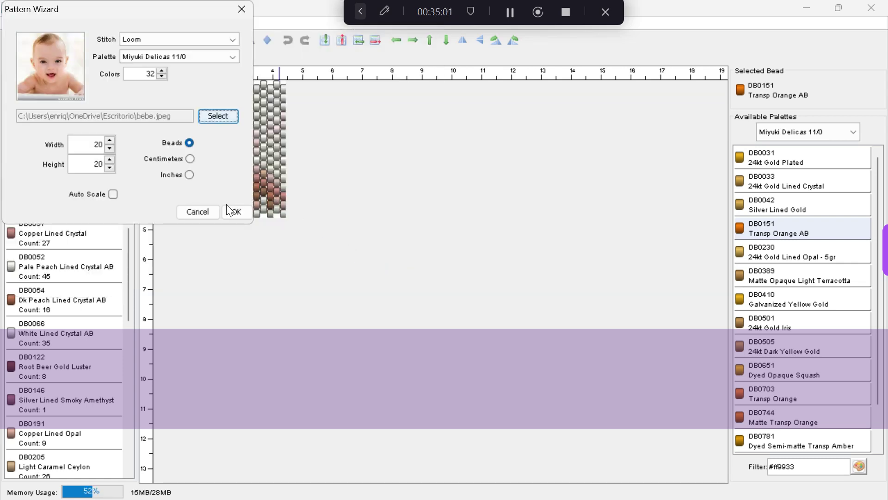
left_click(237, 213)
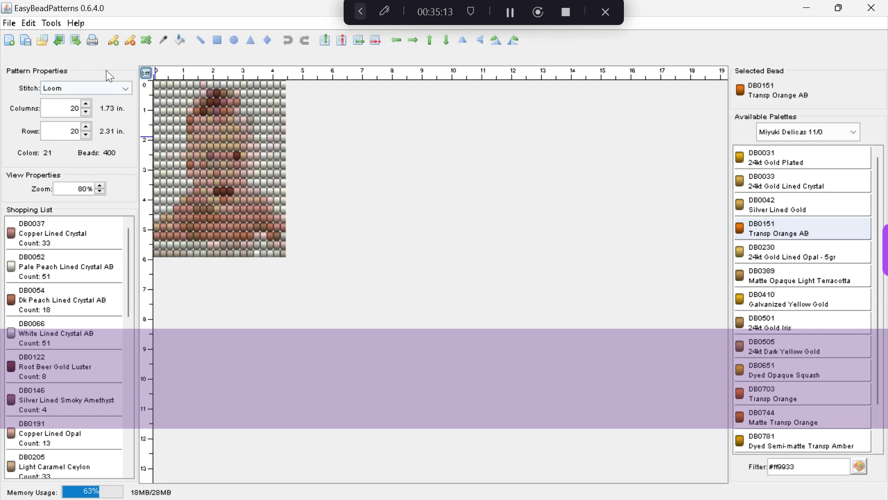
- Start another new Loom pattern from a picture and select bebe.jpeg as its source image
left_click(9, 23)
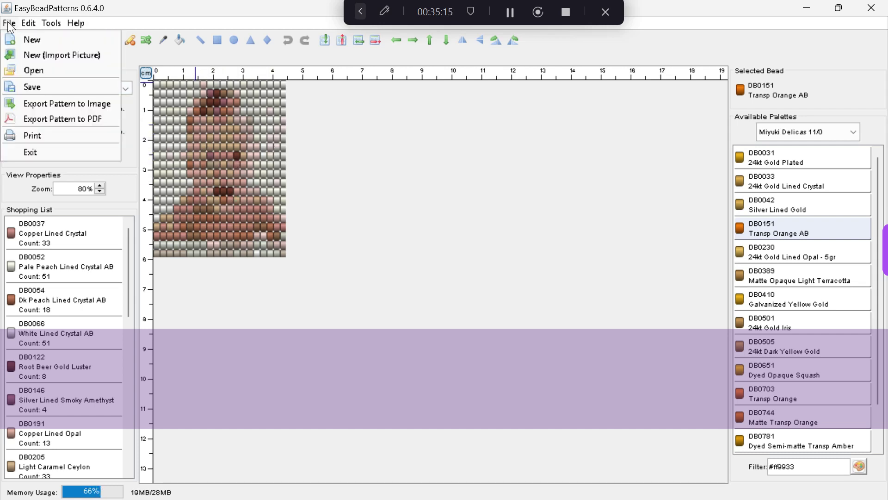
left_click(85, 49)
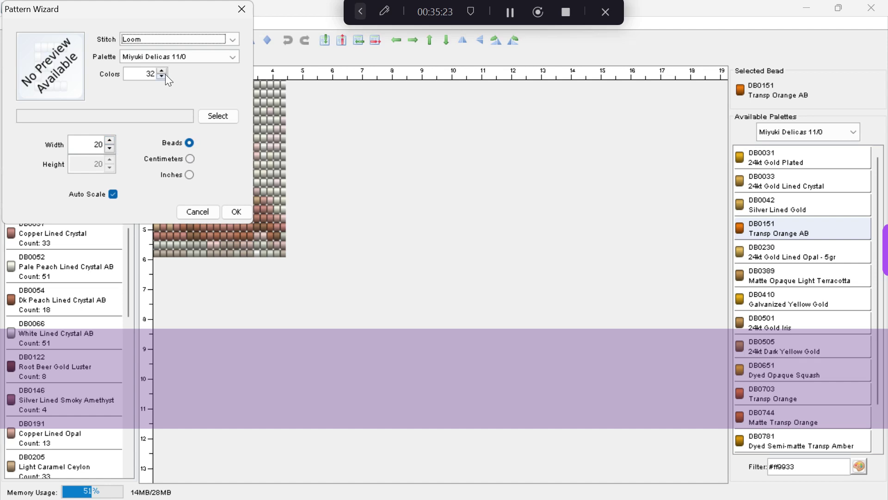
left_click(232, 121)
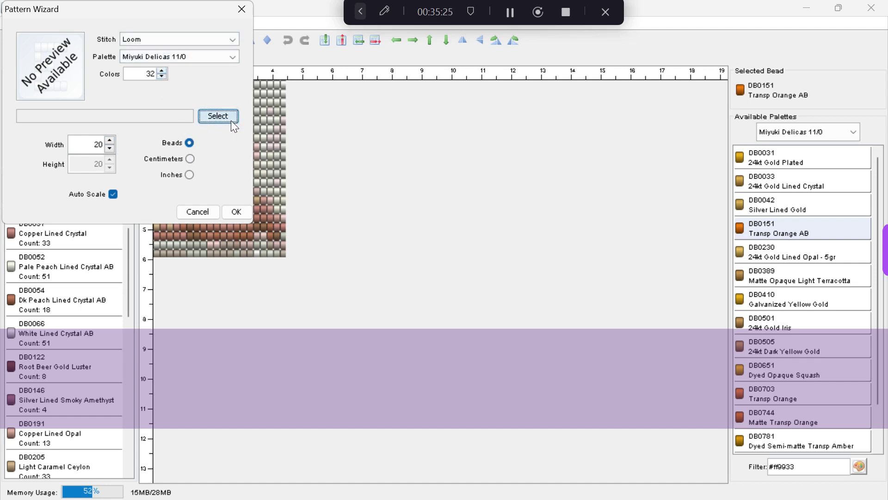
left_click(105, 142)
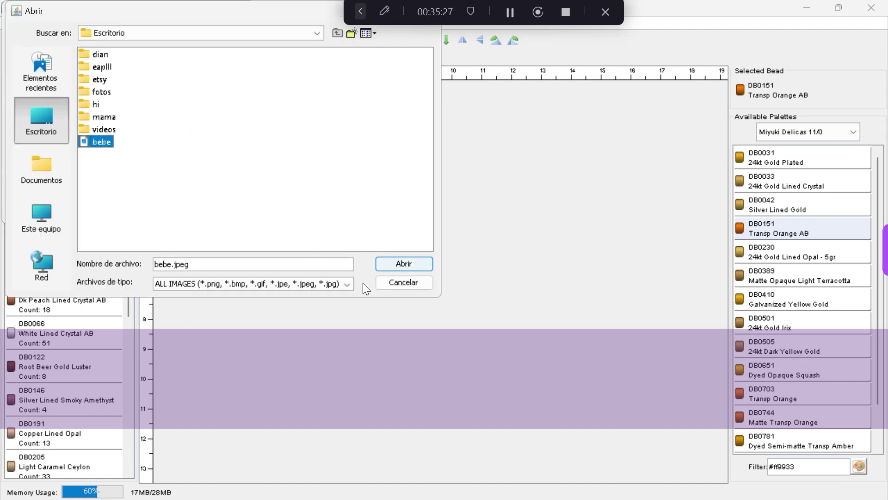
left_click(397, 263)
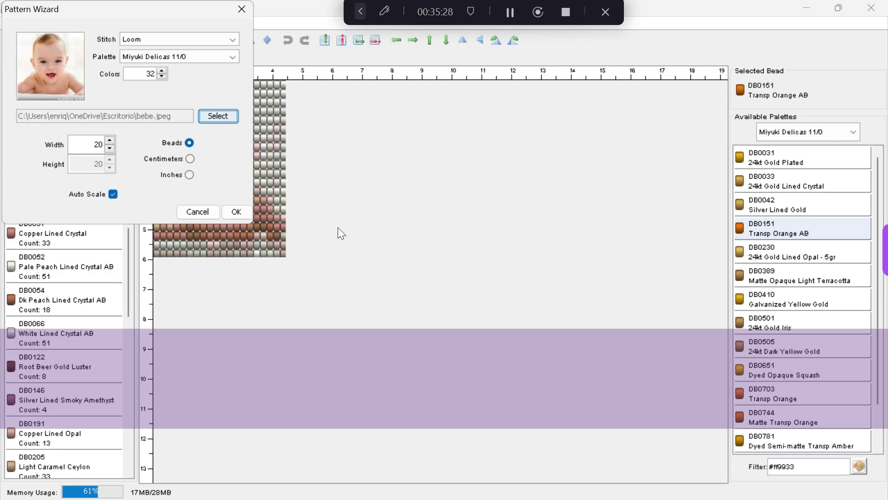
- Set the pattern width to 70 beads with Auto Scale on and generate the pattern
left_click(113, 141)
left_click(114, 141)
left_click(113, 139)
left_click(113, 140)
left_click(113, 139)
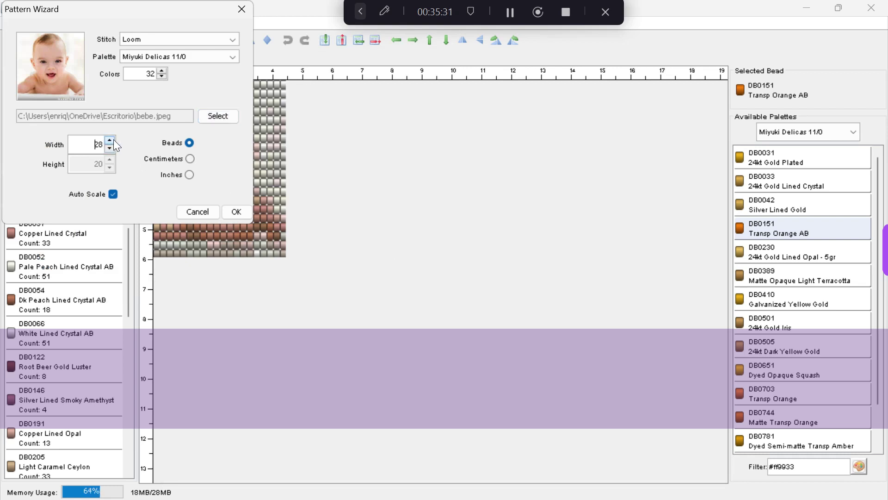
left_click(110, 141)
left_click(110, 141)
left_click(110, 141)
left_click(110, 141)
left_click(110, 140)
left_click(110, 139)
left_click(110, 139)
left_click(110, 140)
left_click(110, 140)
left_click(110, 139)
left_click(110, 140)
left_click(110, 140)
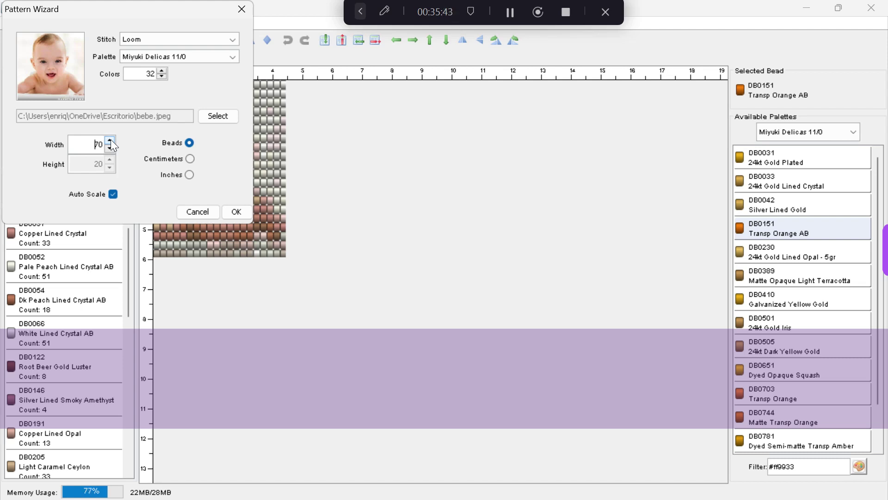
left_click(241, 214)
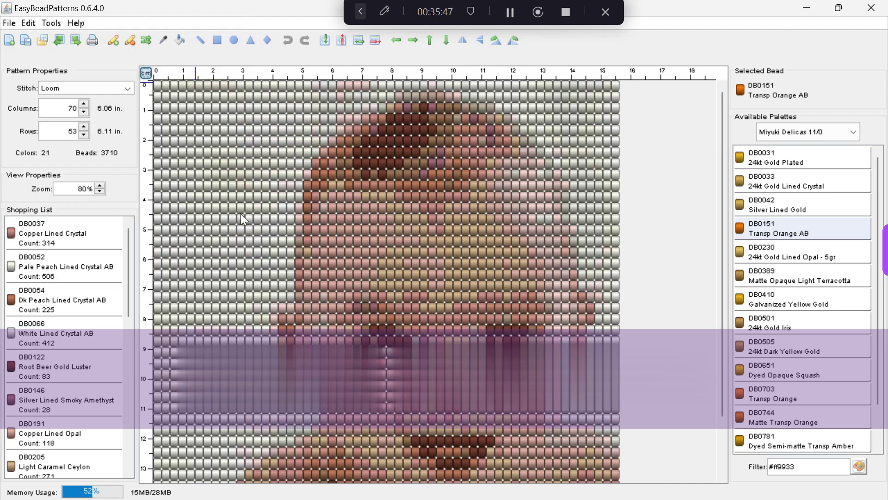
- Fill the background beside the baby's head and part of the forehead with DB0151 Transp Orange AB beads
scroll(405, 198, "down", 2)
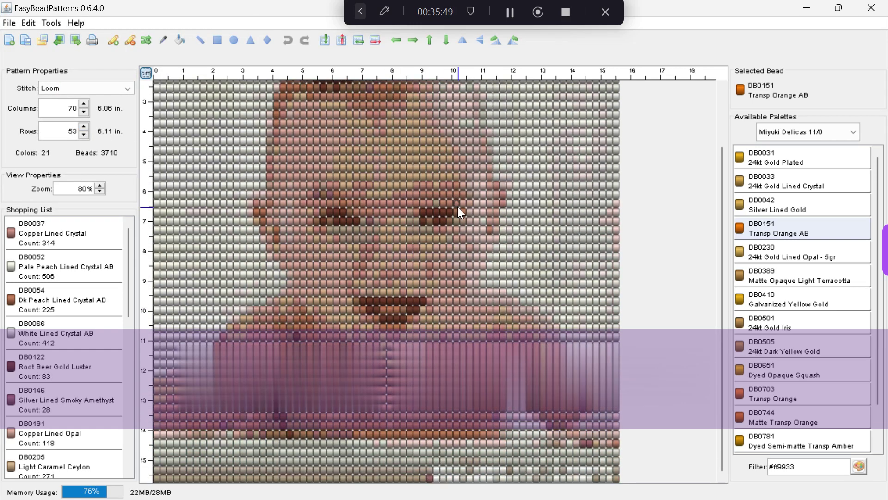
scroll(532, 208, "down", 1)
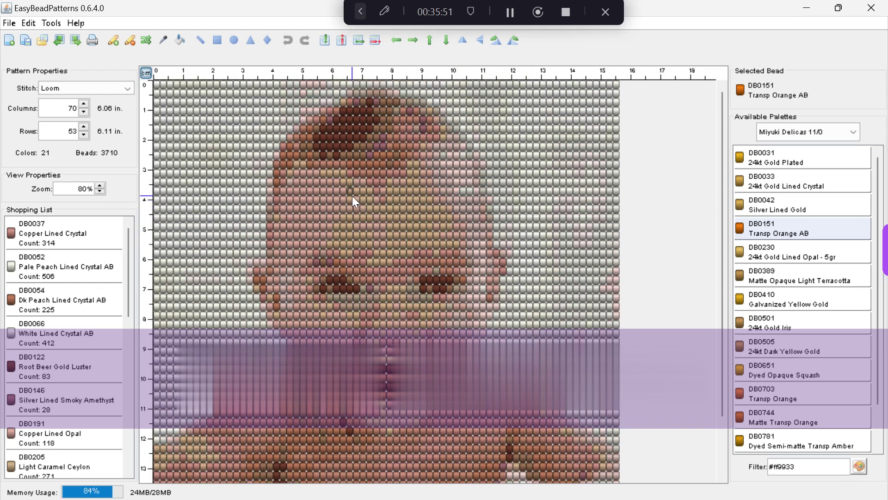
scroll(351, 196, "down", 1)
scroll(414, 284, "up", 3)
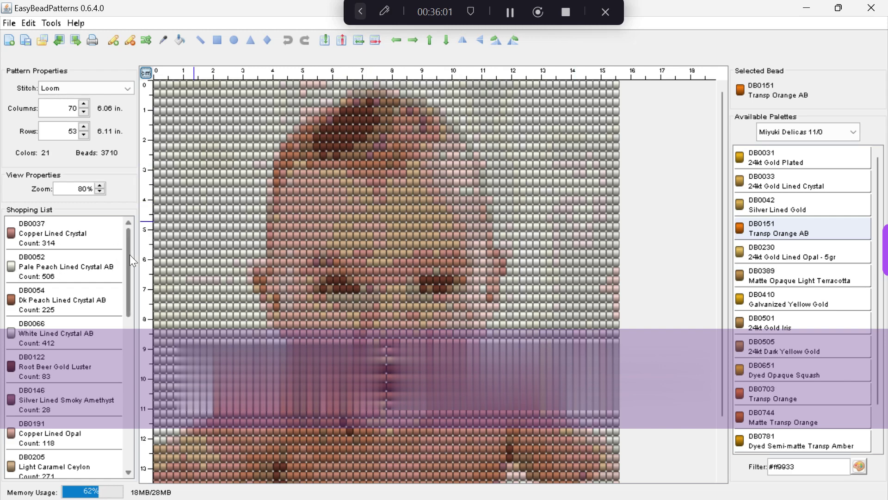
mouse_move(127, 256)
left_mouse_down()
mouse_move(132, 465)
mouse_move(124, 351)
mouse_move(135, 250)
left_mouse_up()
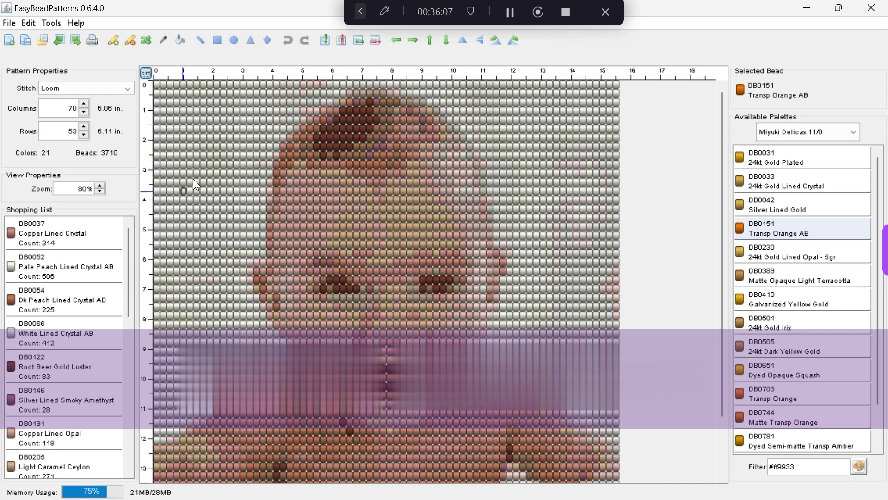
key("ctrl+v")
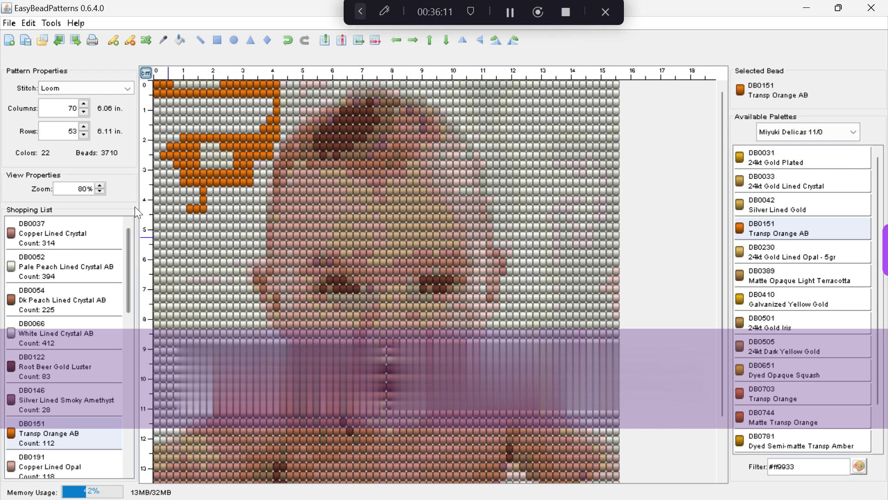
left_click(210, 155)
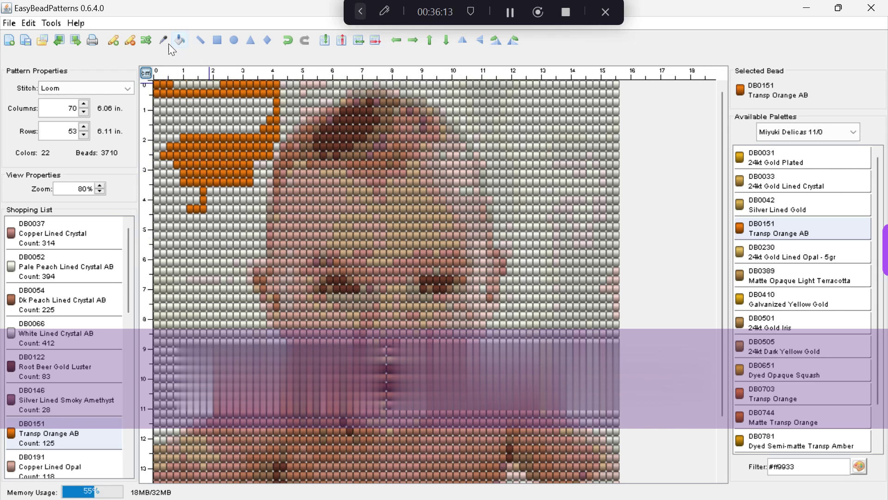
left_click(180, 42)
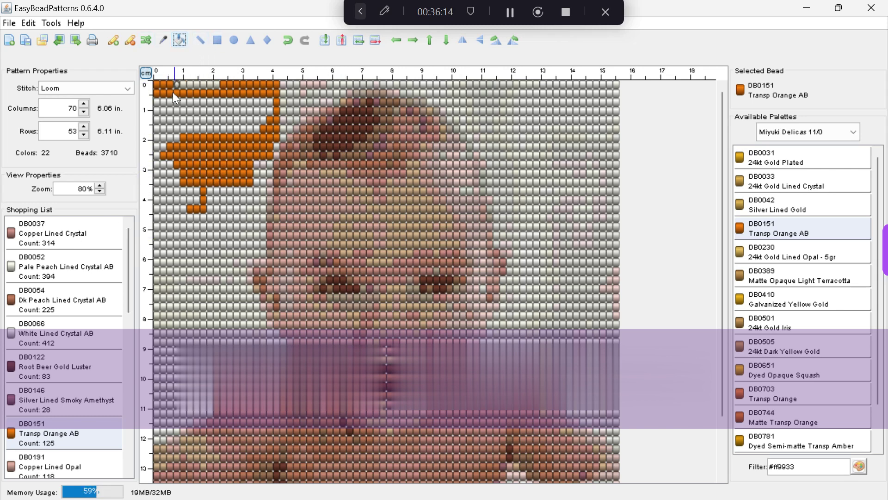
left_click(172, 128)
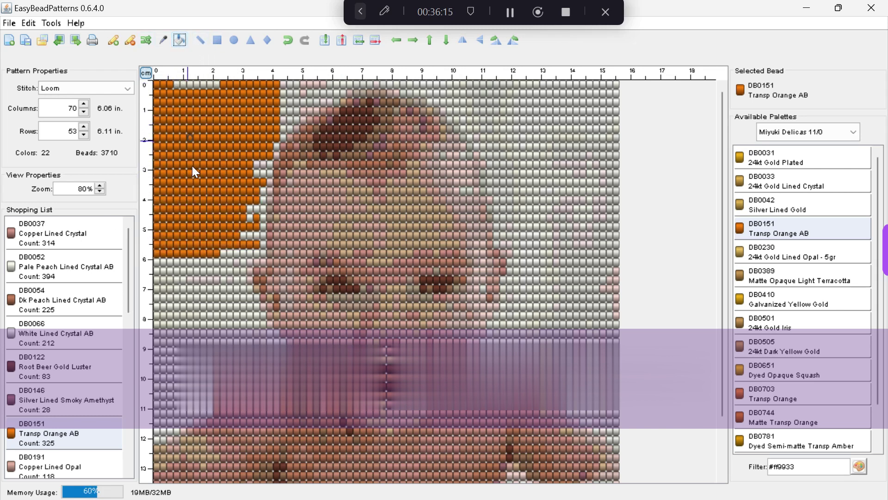
left_click(174, 268)
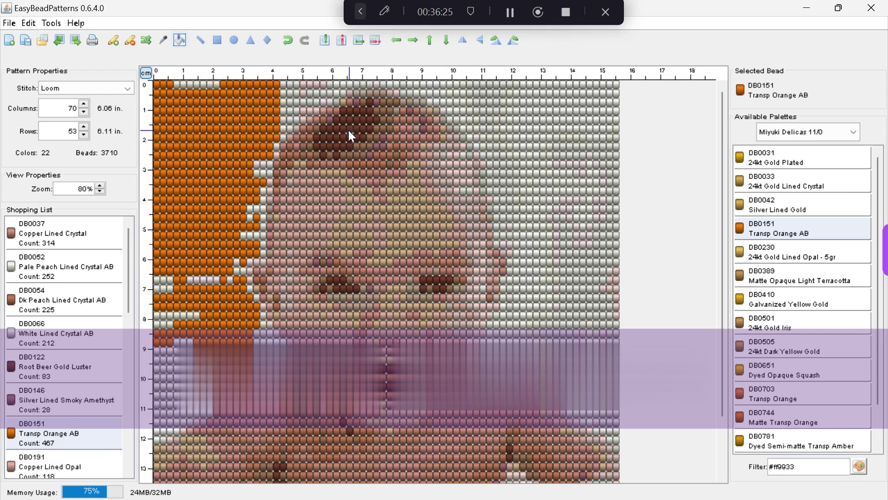
left_click(349, 235)
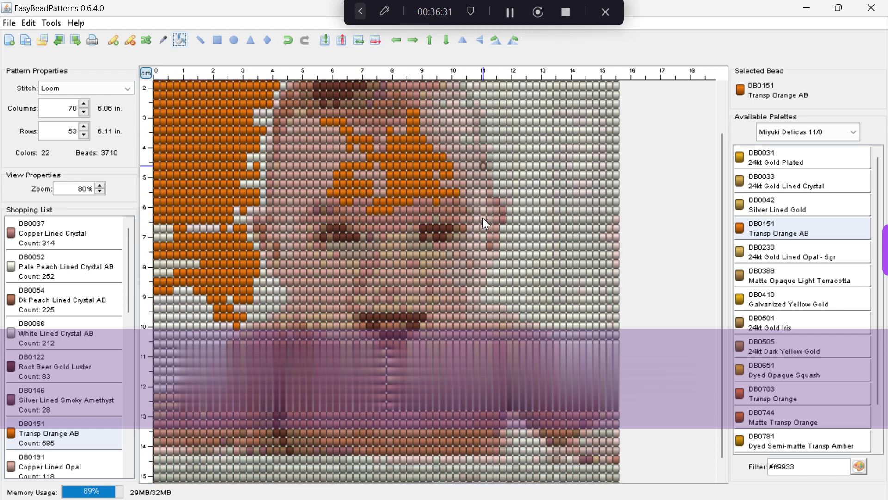
- Start a new Loom pattern from a picture in the Miyuki Delicas 11/0 palette, using bebe.jpeg as the source image
scroll(485, 212, "down", 3)
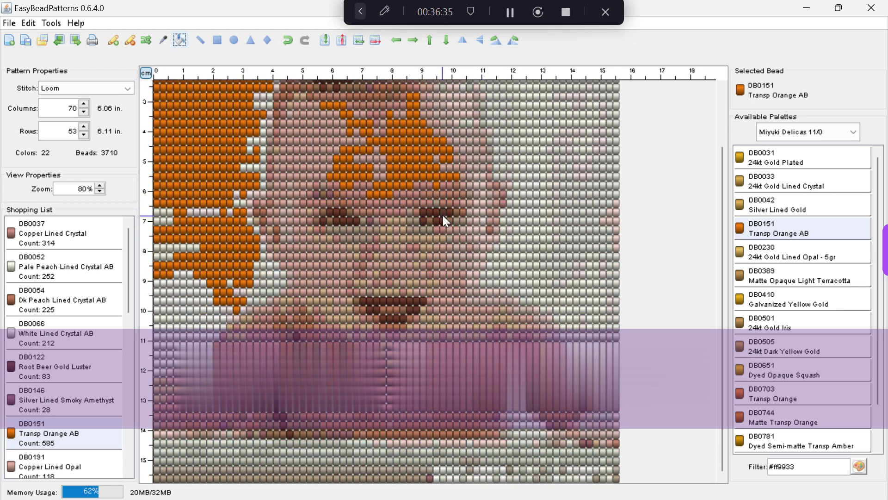
left_click(10, 25)
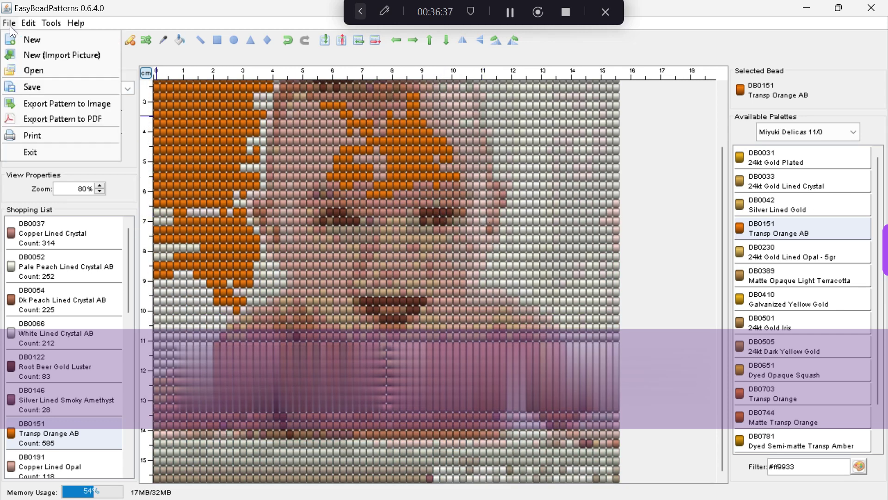
left_click(70, 55)
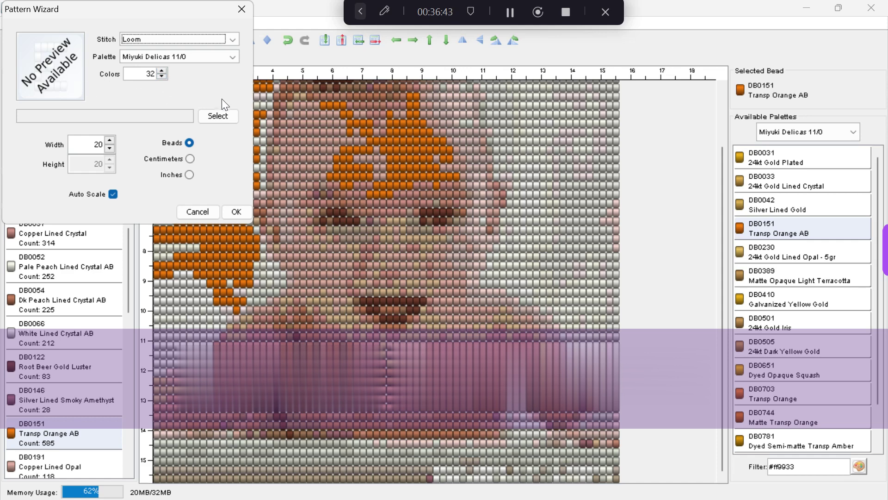
left_click(224, 116)
left_click(108, 143)
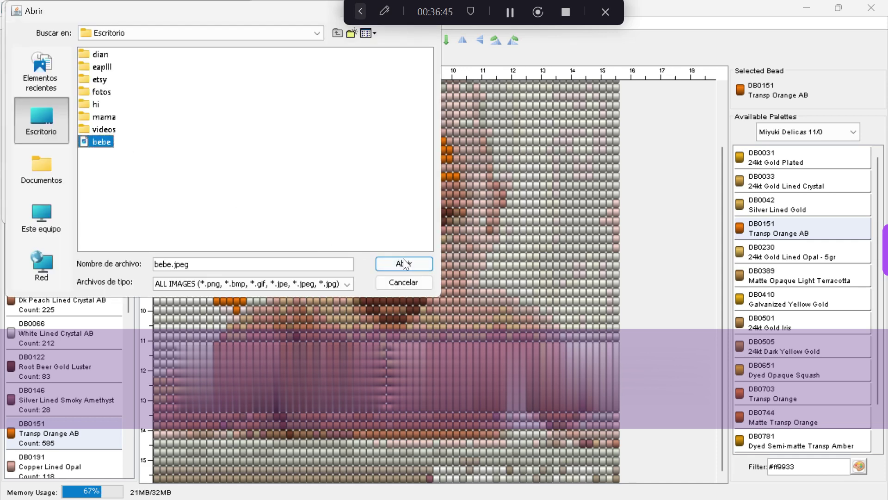
left_click(404, 262)
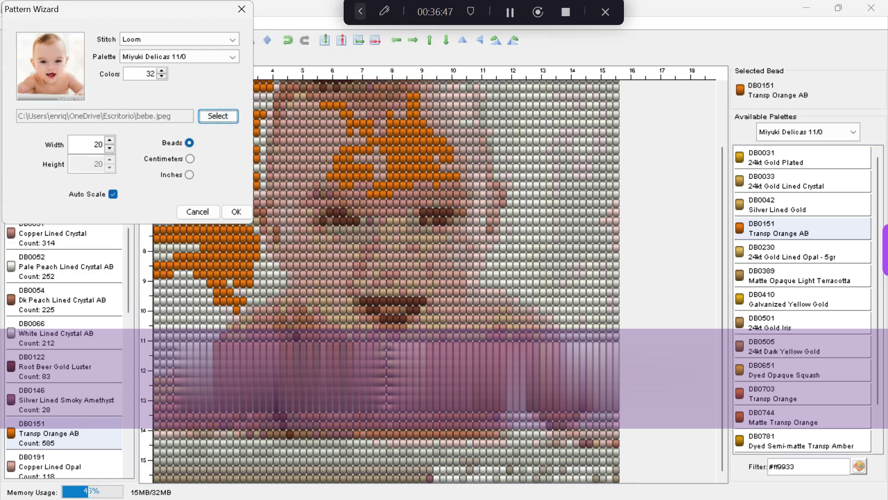
- Set the pattern width to 70 beads and the number of colors to 80, and generate the pattern
left_click(109, 141)
left_click(109, 141)
left_click(110, 141)
left_click(162, 71)
left_click(162, 71)
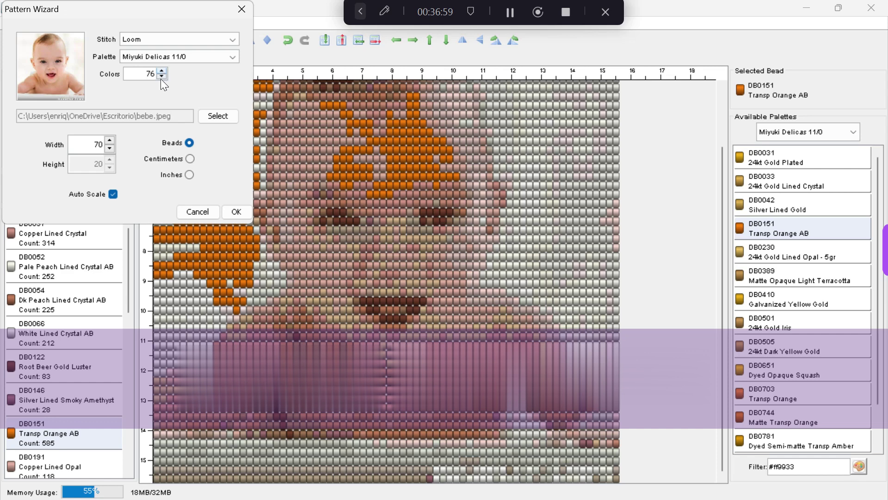
left_click(162, 71)
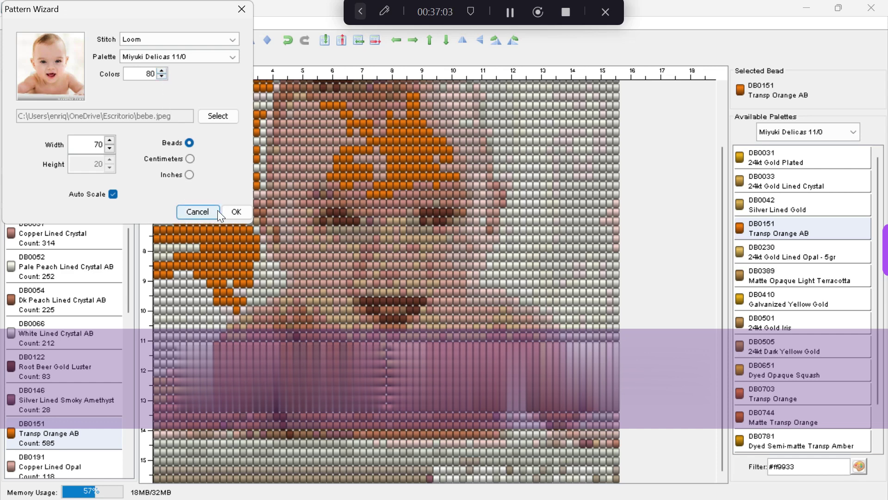
left_click(230, 211)
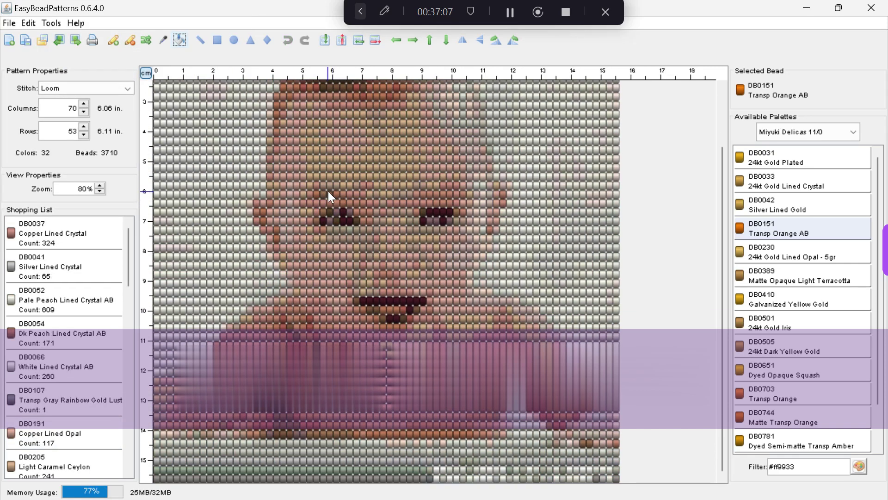
scroll(332, 194, "down", 3)
scroll(319, 266, "up", 3)
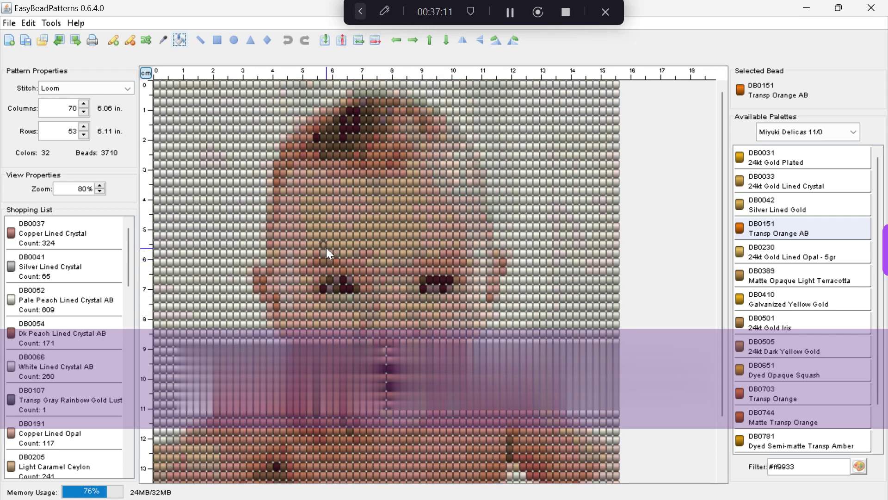
scroll(326, 248, "down", 3)
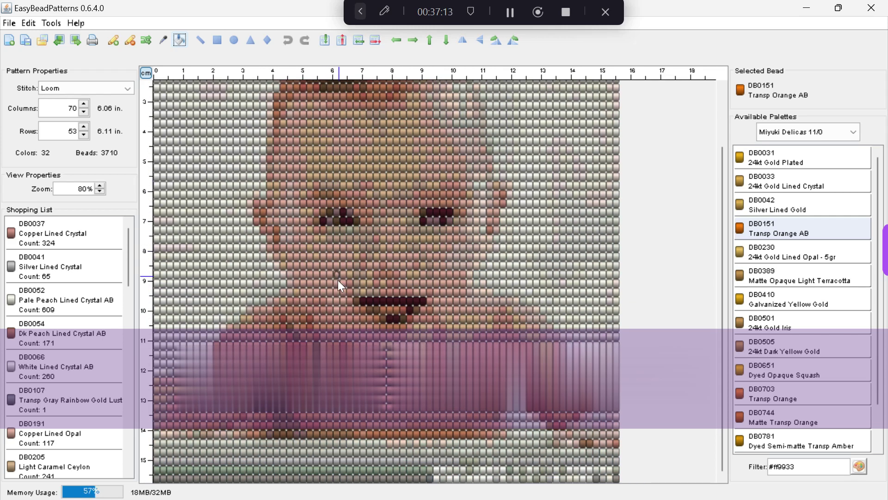
scroll(300, 153, "up", 3)
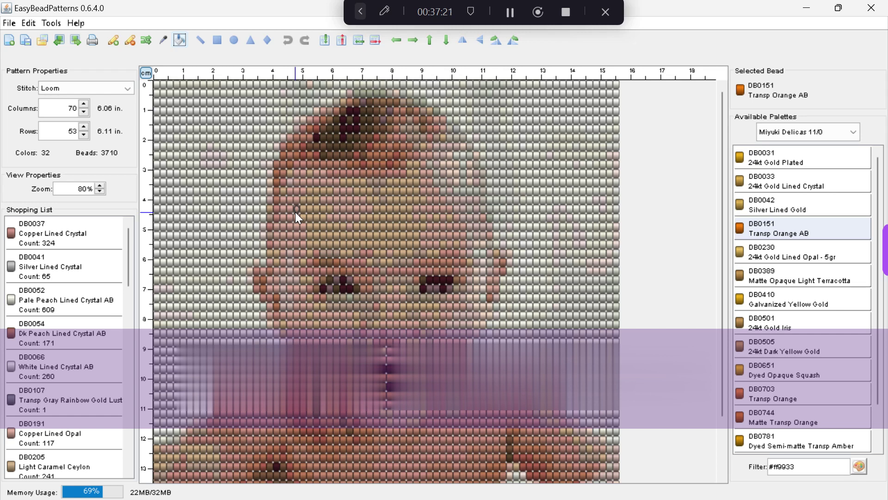
- Save the baby pattern to the desktop (Escritorio) under the name unbebe
left_click(7, 25)
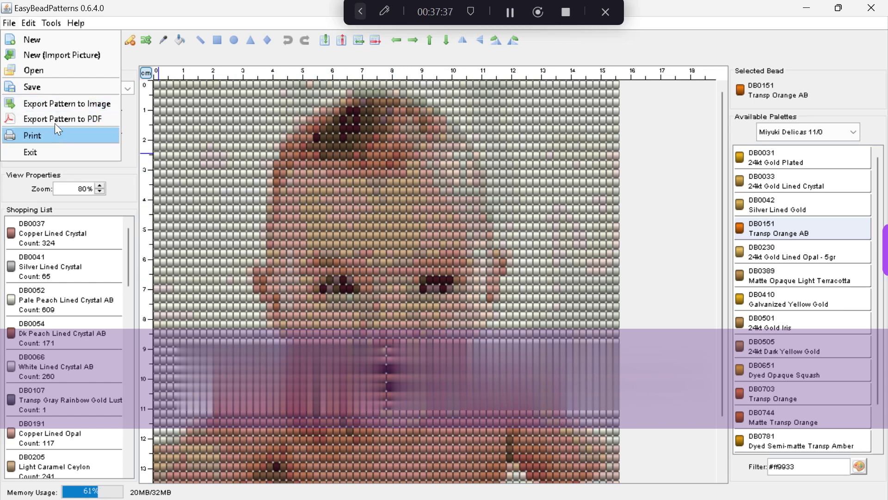
left_click(45, 84)
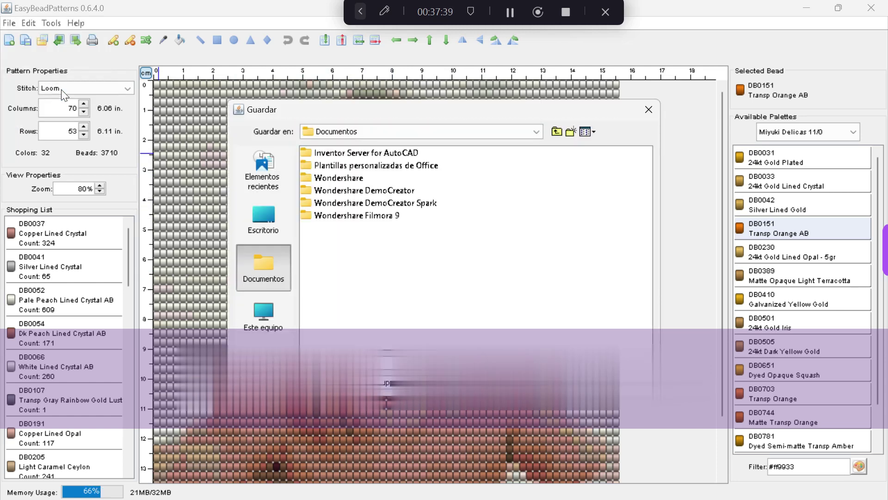
left_click(537, 129)
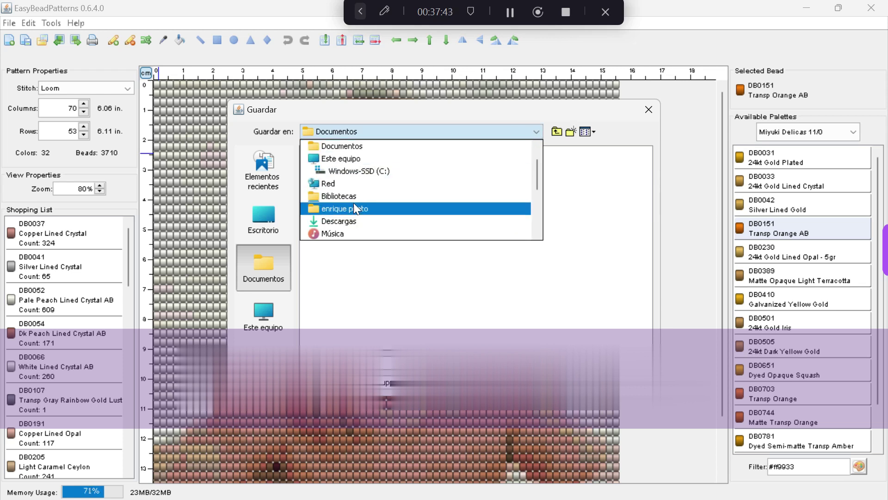
scroll(356, 204, "down", 5)
scroll(363, 209, "up", 5)
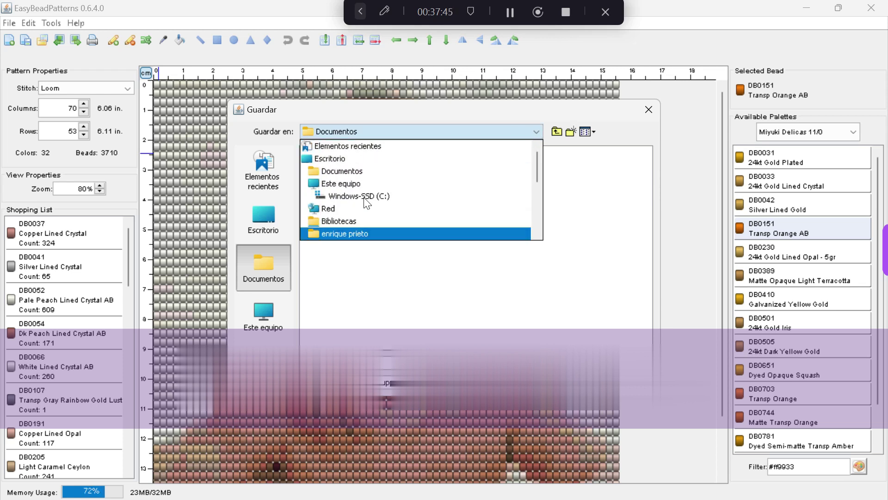
left_click(360, 159)
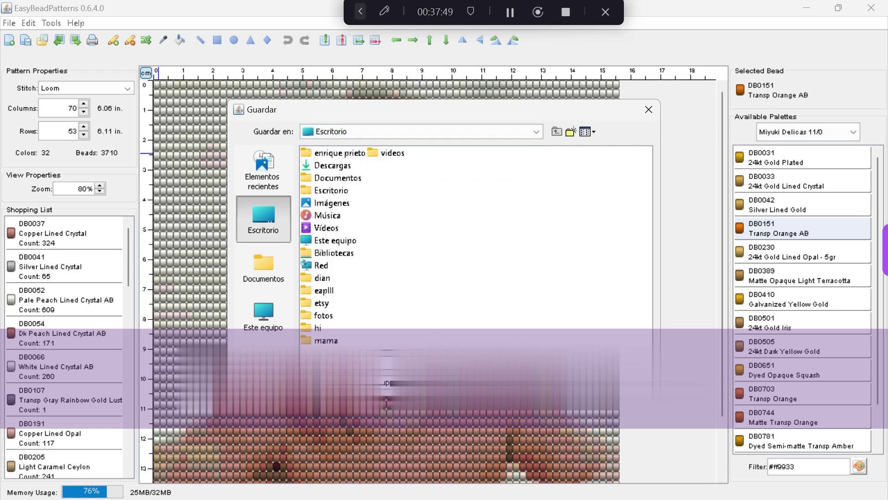
type("mbe")
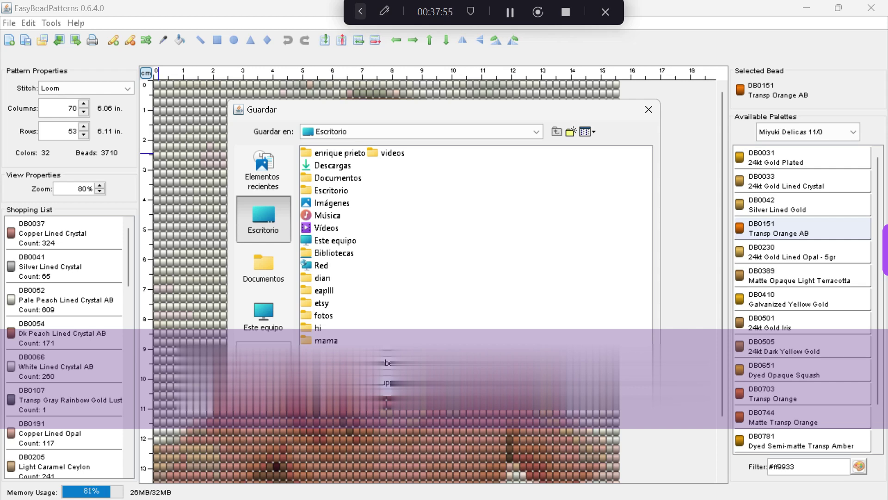
key("Return")
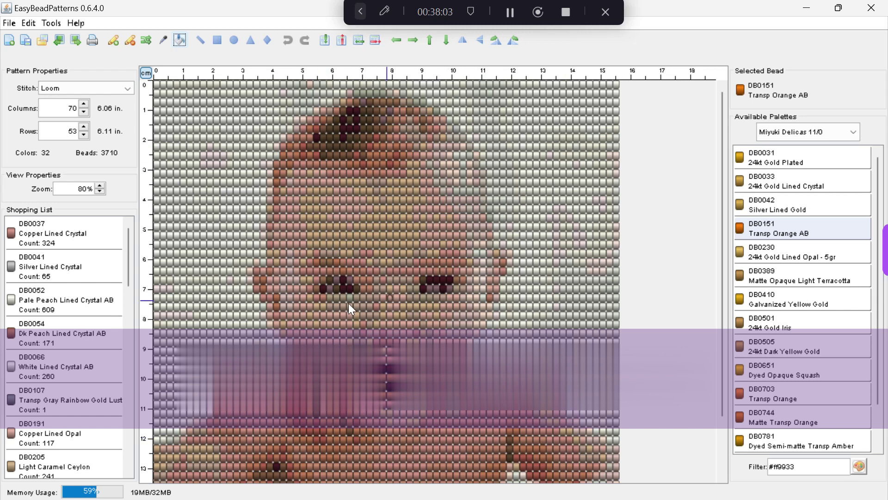
- Open the saved pattern file unbebe.ptnx from the desktop
left_click(10, 24)
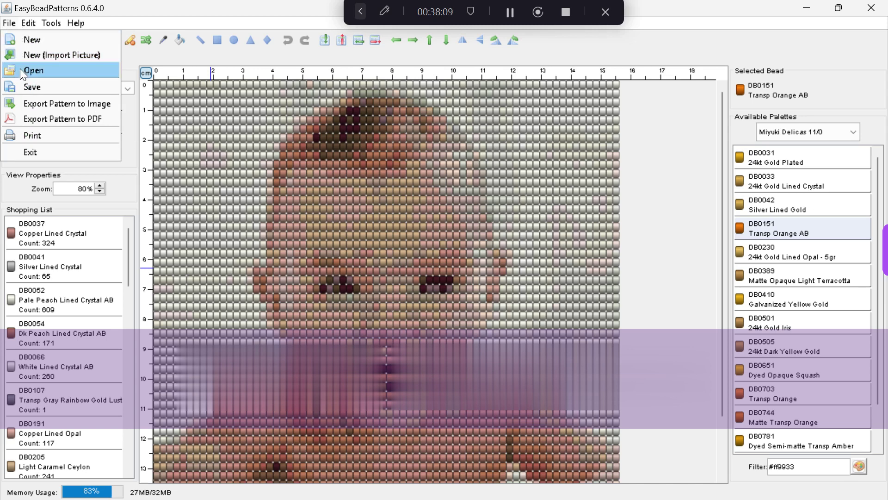
left_click(21, 70)
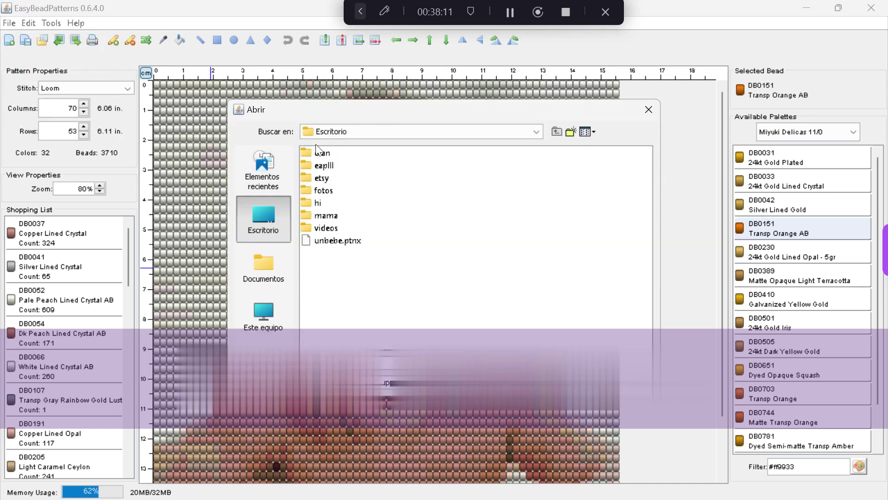
left_click(344, 240)
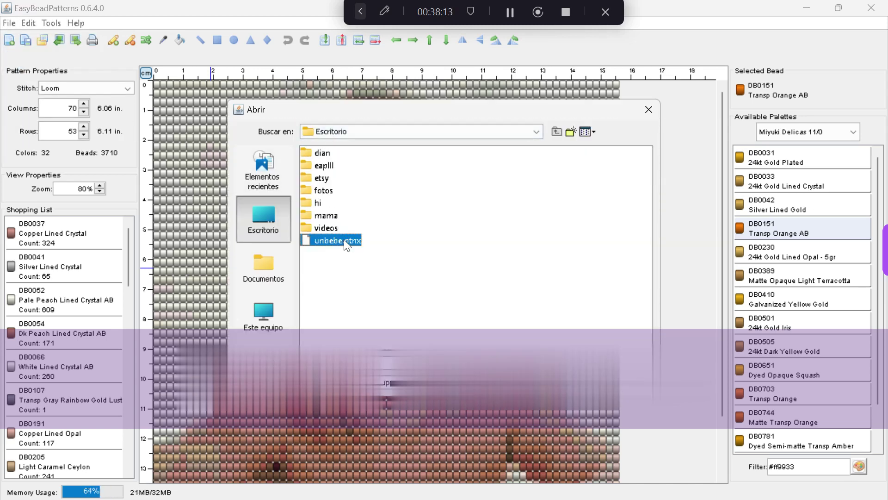
left_click(629, 375)
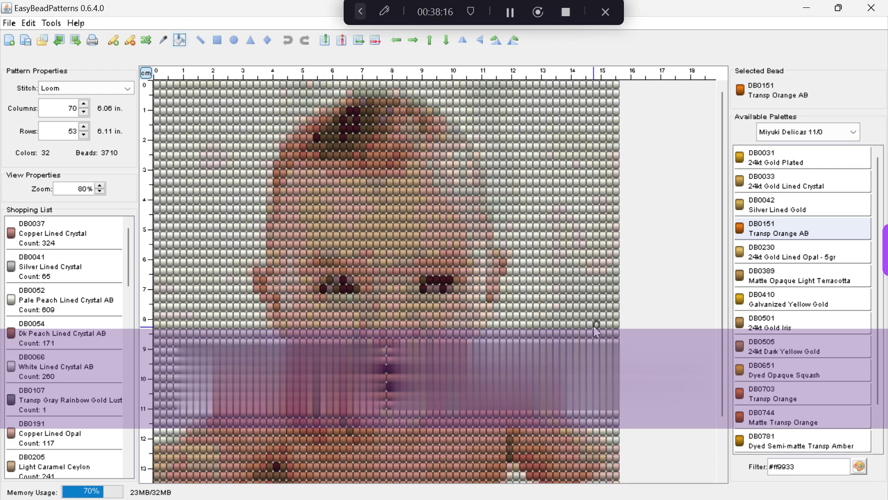
- Fill several color areas of the baby's forehead, brow, cheeks and nose with DB0151 Transp Orange AB beads
left_click_drag(432, 270, 394, 271)
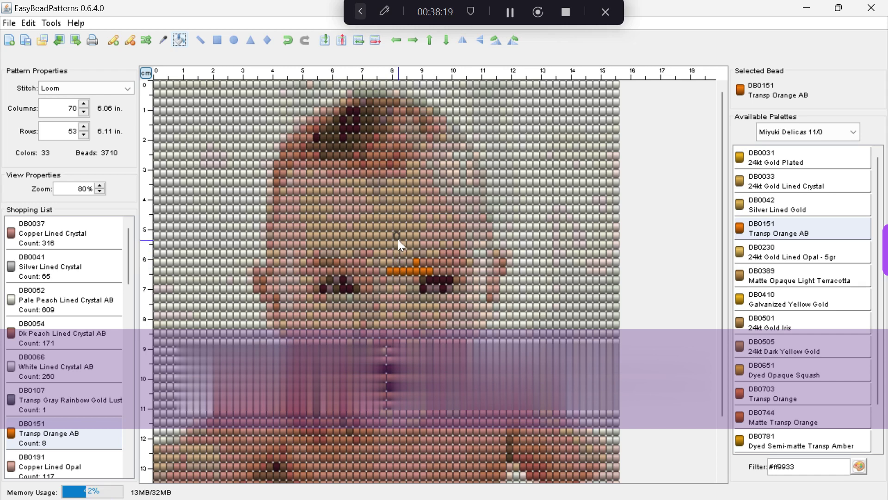
left_click(414, 243)
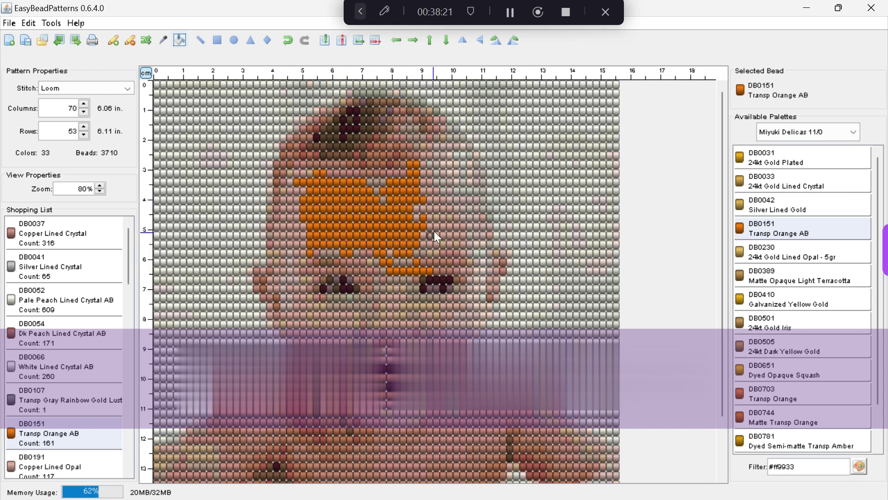
left_click(443, 331)
left_click(401, 367)
left_click(331, 321)
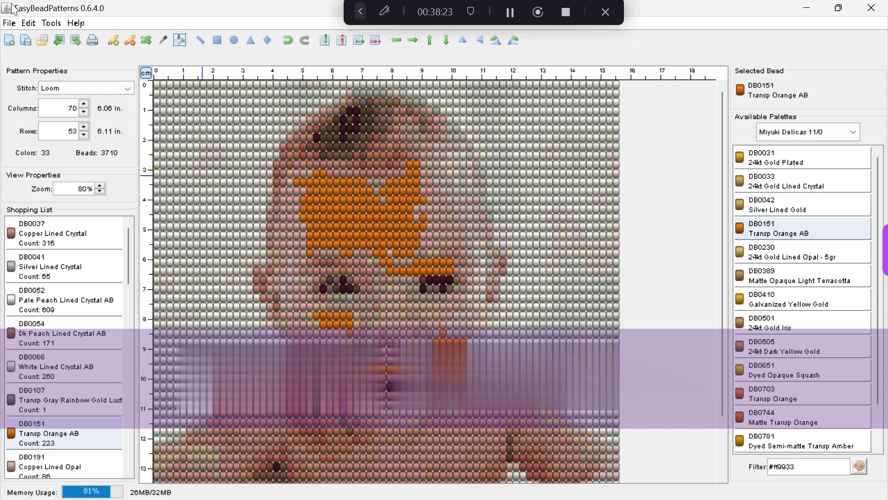
- Save the recolored pattern over the existing unbebe.ptnx file on the desktop
left_click(10, 23)
left_click(35, 84)
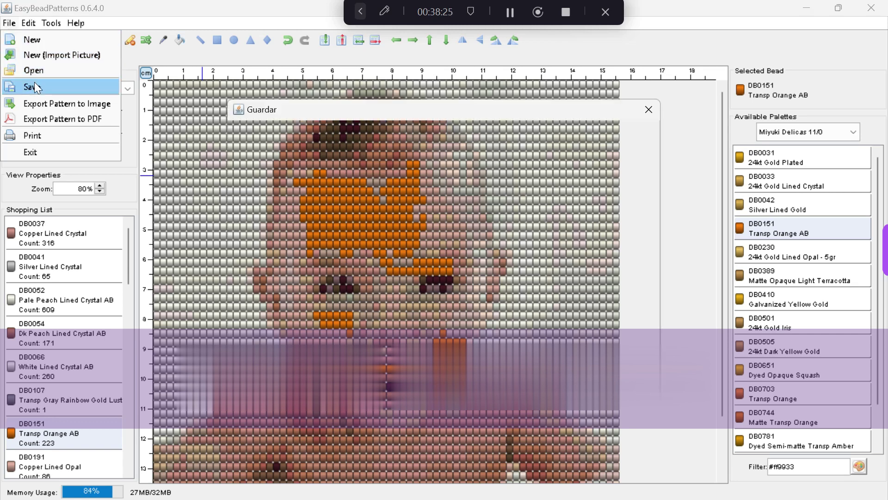
left_click(359, 241)
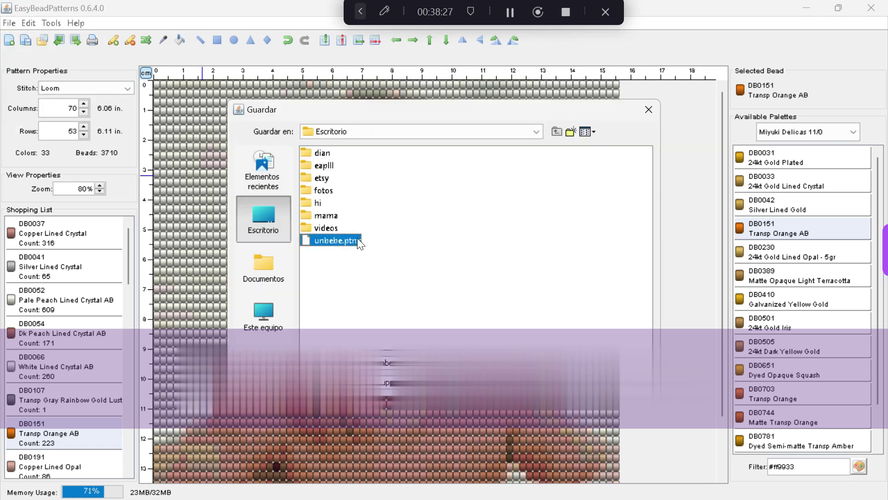
left_click(627, 363)
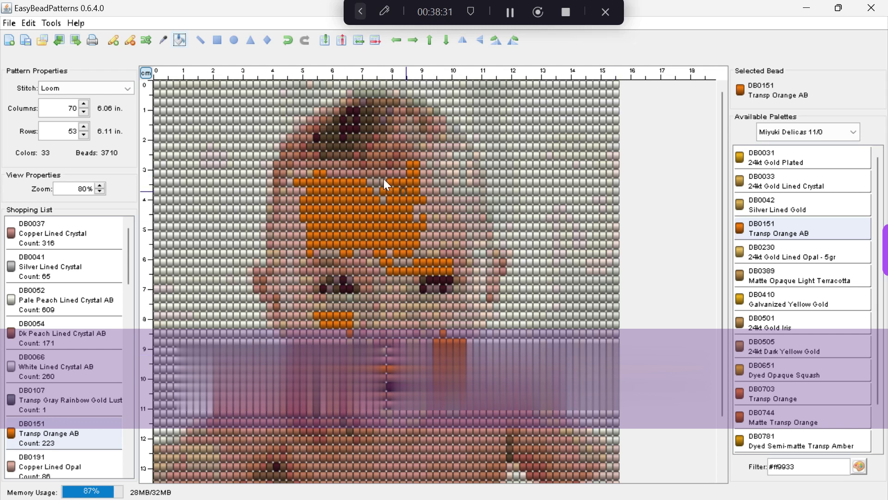
- Create a new blank pattern in place of the baby pattern and reopen unbebe.ptnx from the desktop
left_click(11, 24)
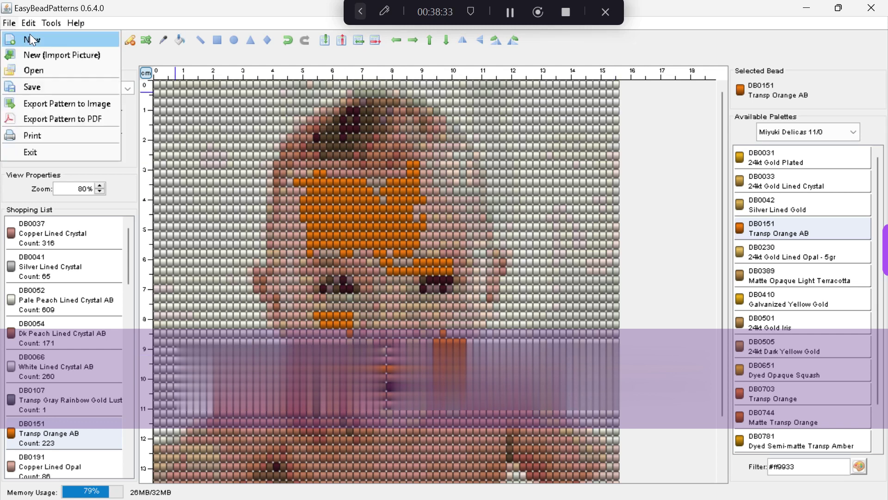
left_click(29, 37)
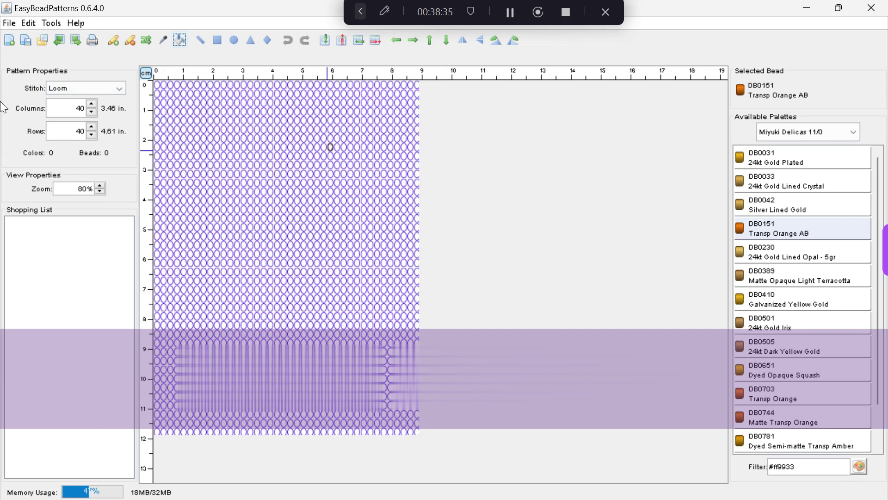
left_click(15, 25)
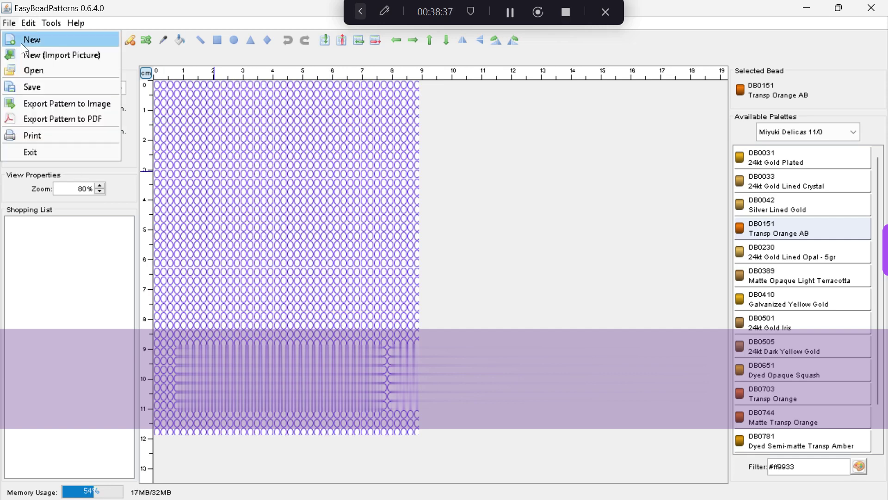
left_click(51, 72)
left_click(354, 242)
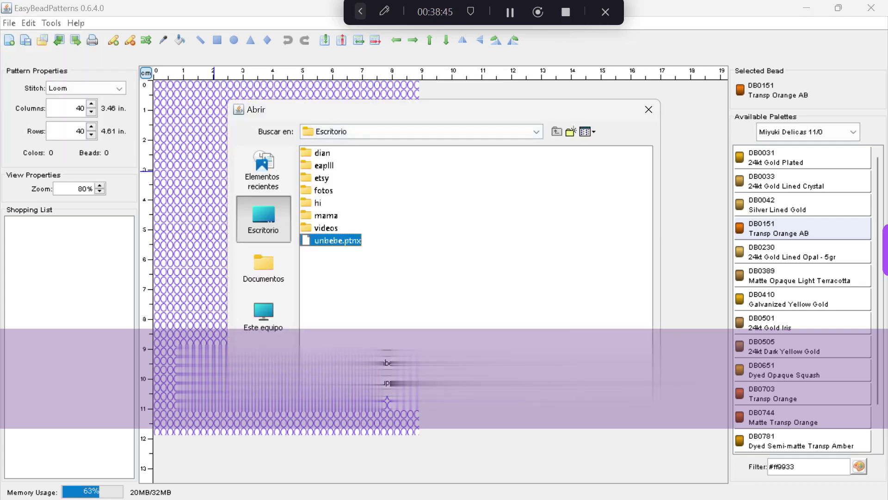
left_click(587, 386)
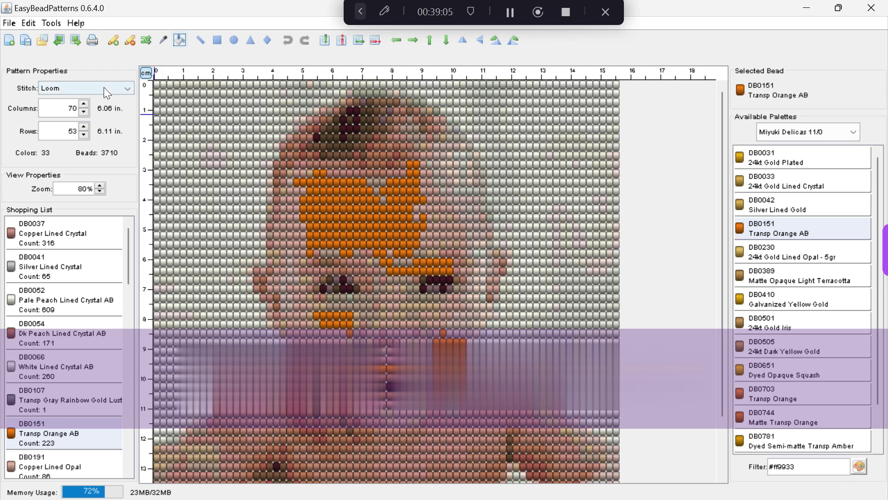
- Export the recolored baby pattern to the desktop as a JPEG image named unbebecomoimagen
left_click(10, 24)
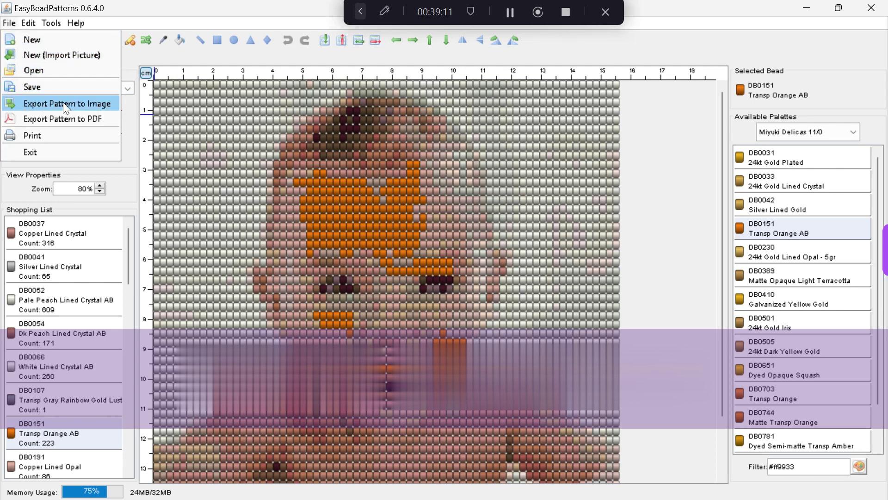
left_click(97, 105)
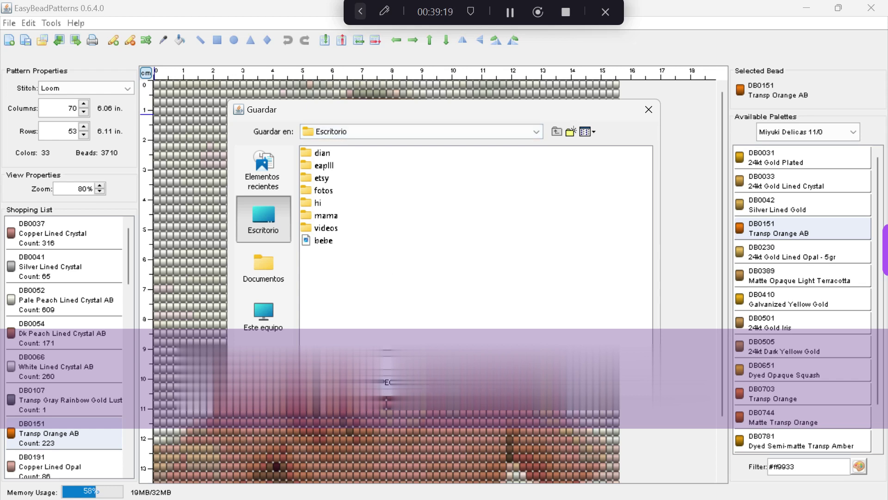
left_click(565, 383)
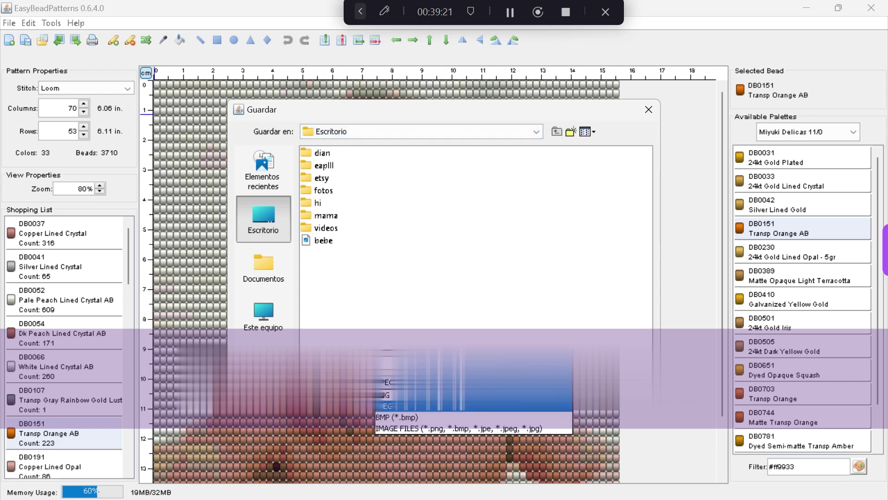
left_click(395, 429)
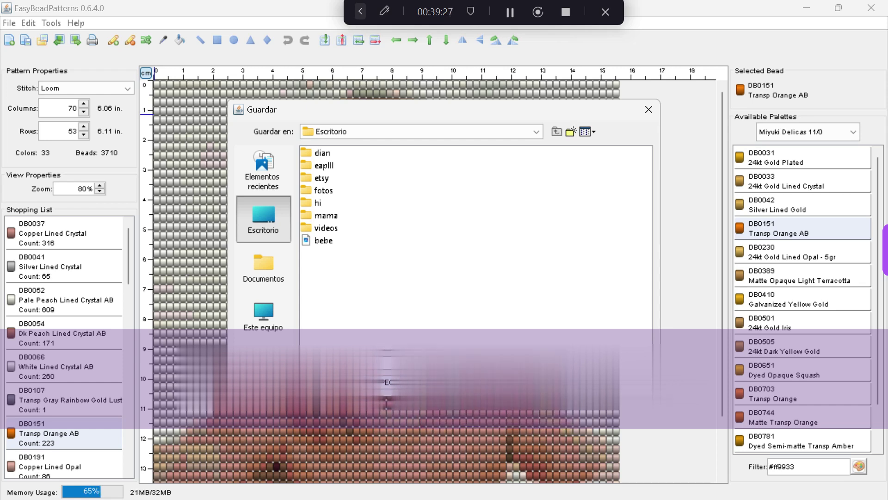
type("bebe")
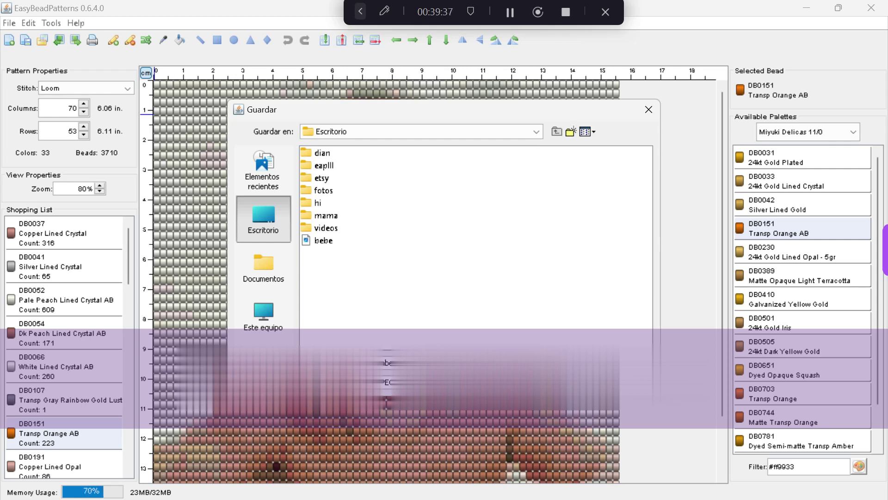
left_click(627, 363)
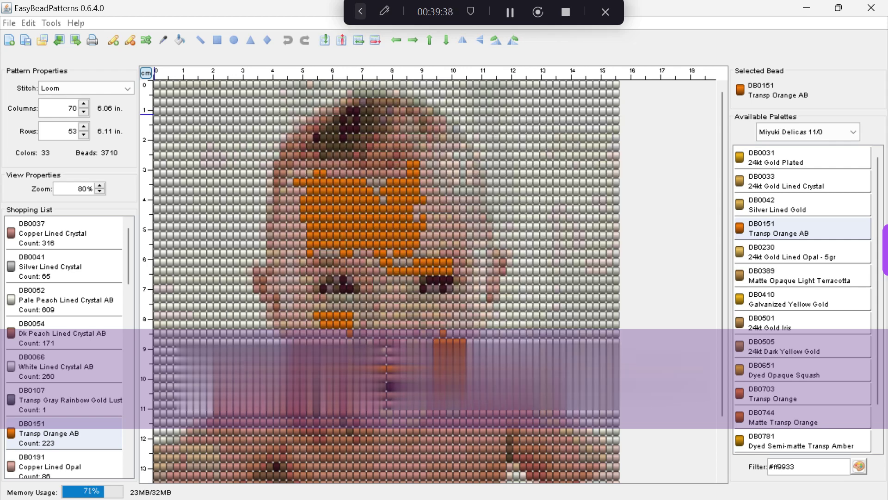
- Switch to the desktop and decline the IObit Software Updater 6.2.0 installation
left_click(810, 10)
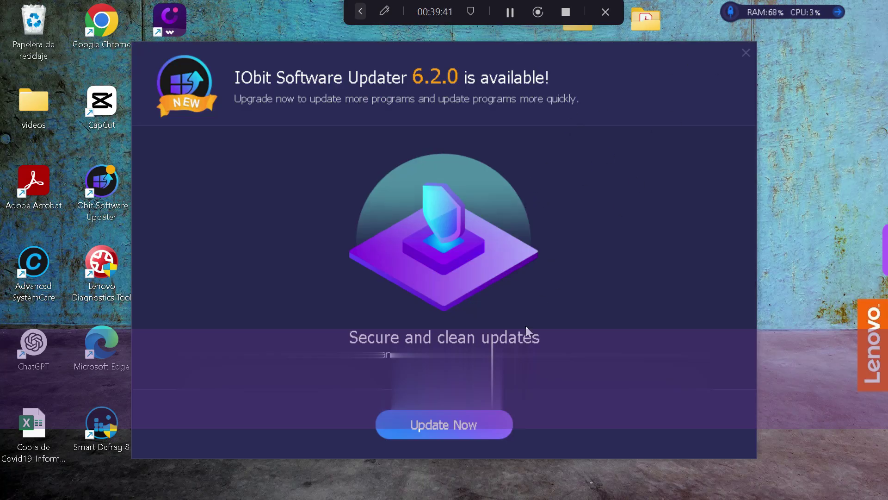
left_click(746, 53)
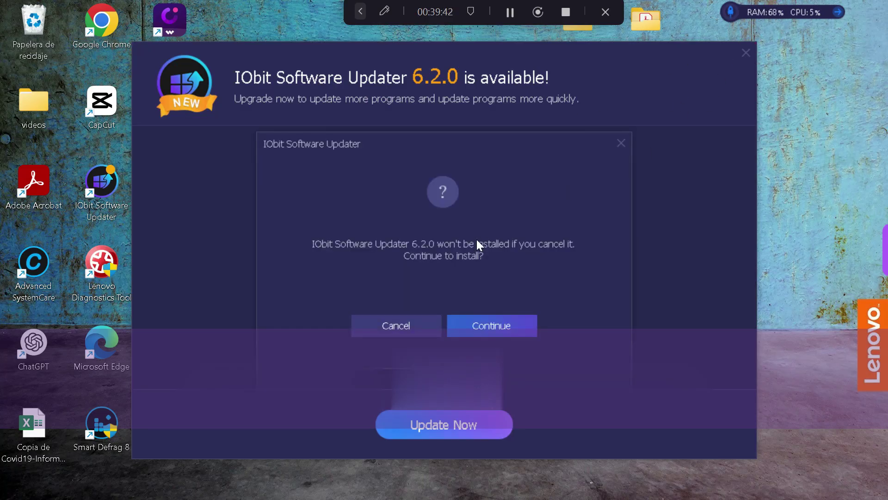
left_click(394, 326)
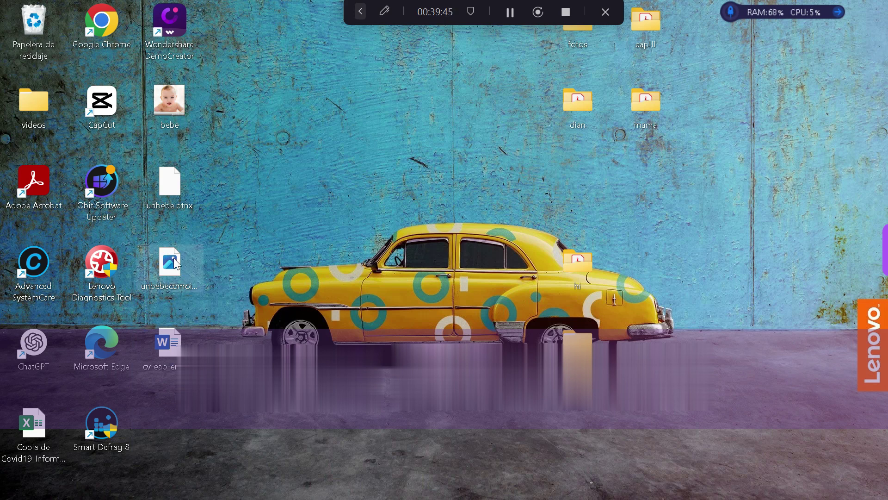
- Move the exported unbebecomoimagen image to an empty area of the desktop, view it in the photo viewer and close it
left_click_drag(173, 257, 311, 212)
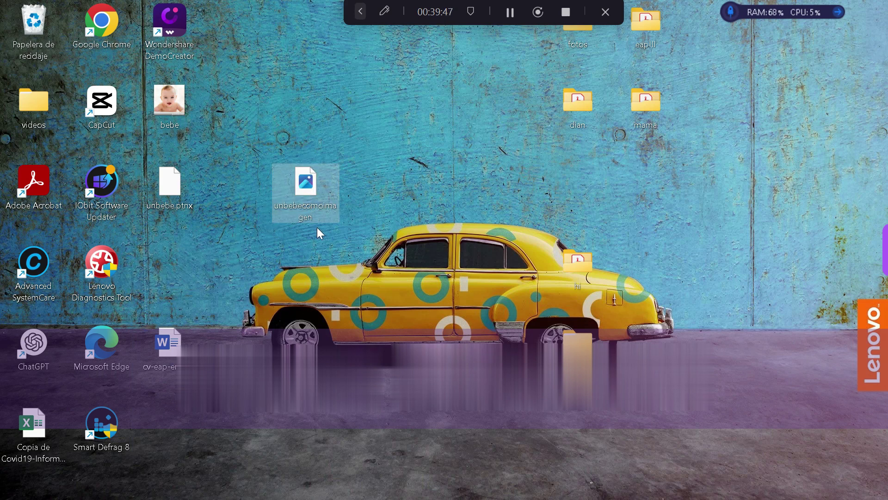
double_click(307, 192)
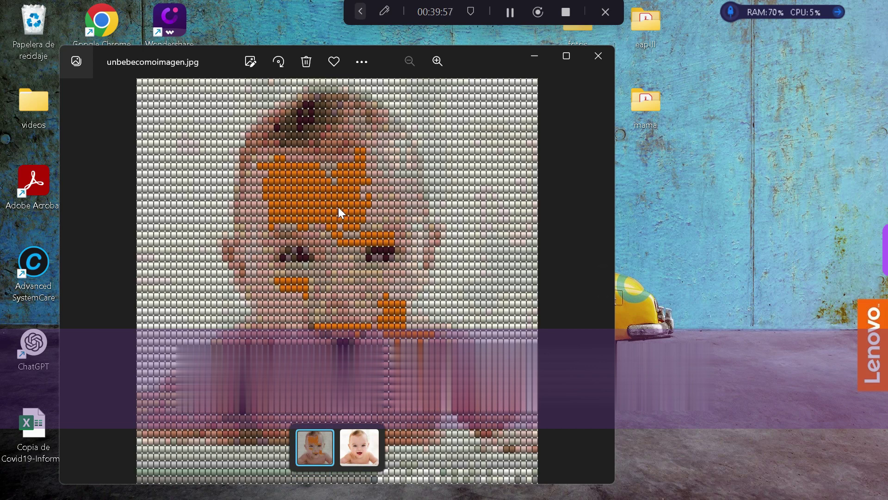
left_click(598, 56)
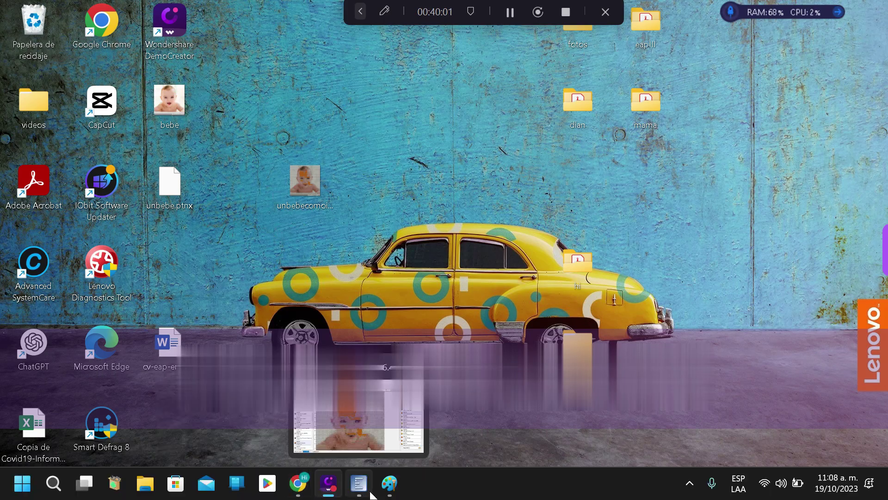
- Return to EasyBeadPatterns and export the pattern to the desktop as a PDF named unbebeenpdf
left_click(363, 490)
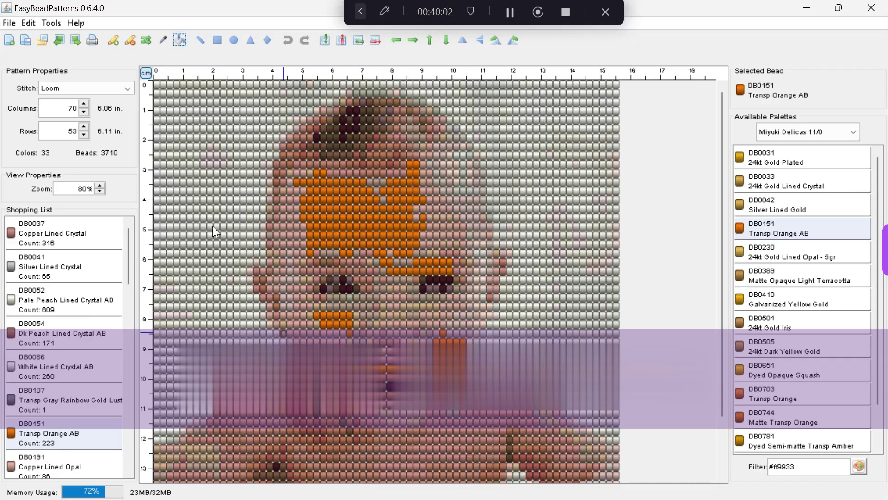
left_click(12, 20)
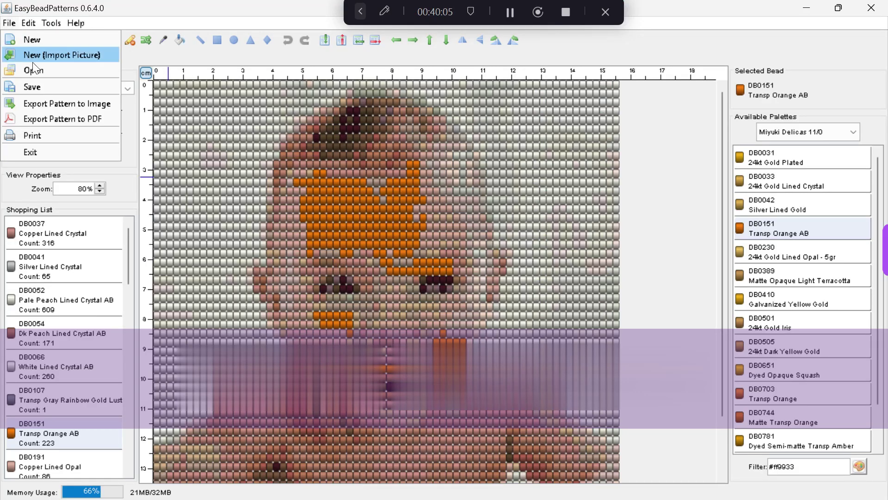
left_click(66, 118)
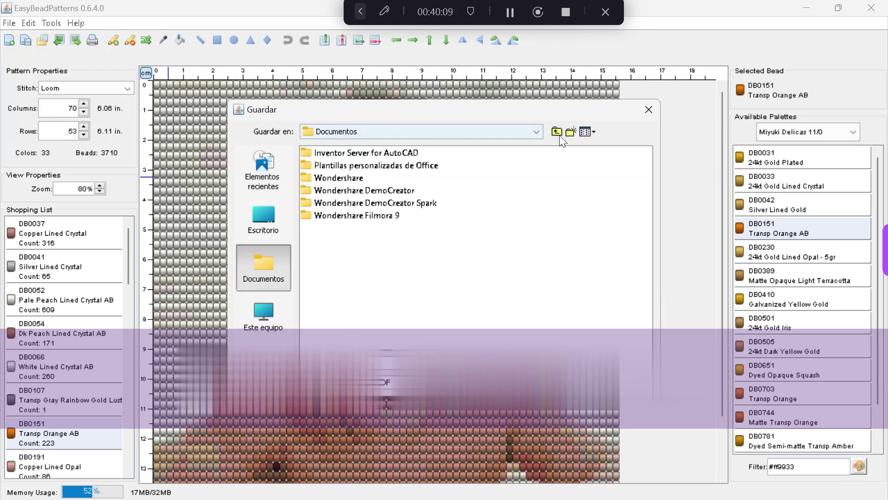
left_click(535, 131)
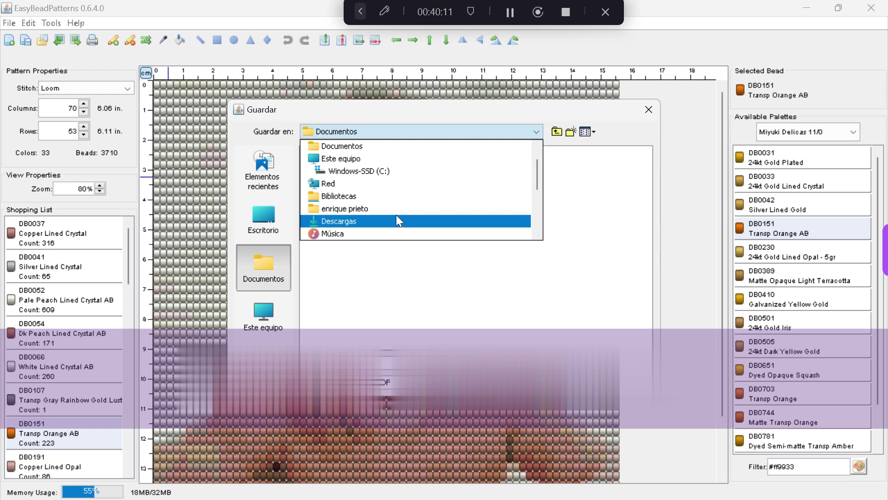
left_click(398, 159)
double_click(360, 152)
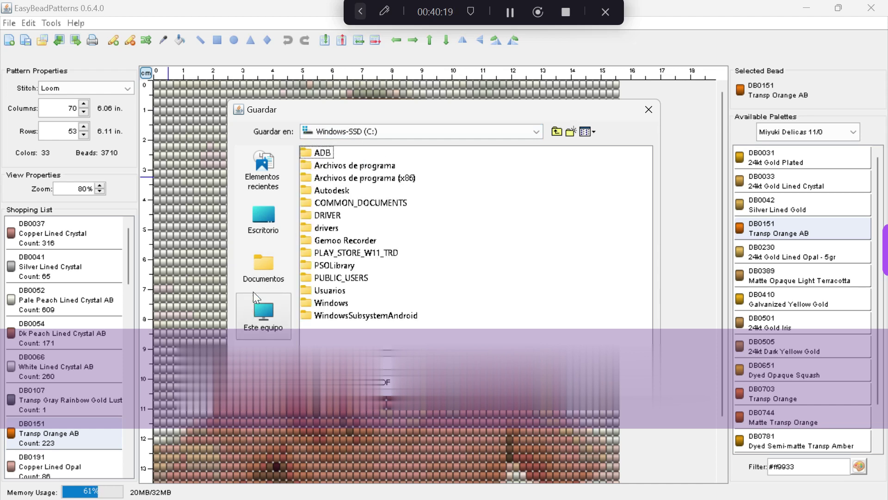
left_click(266, 206)
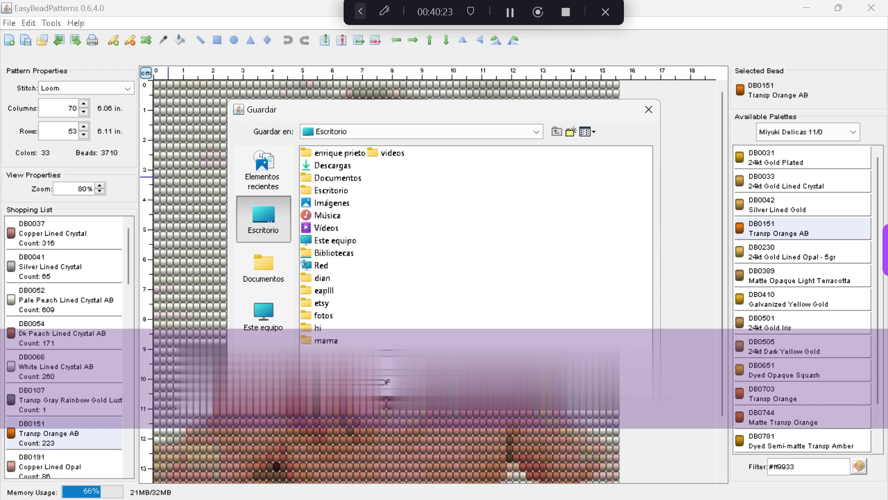
type("nbe")
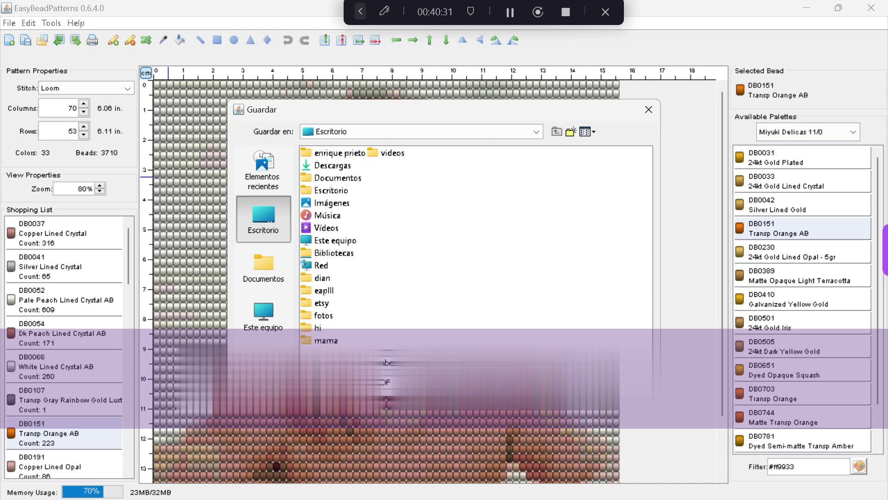
left_click(625, 362)
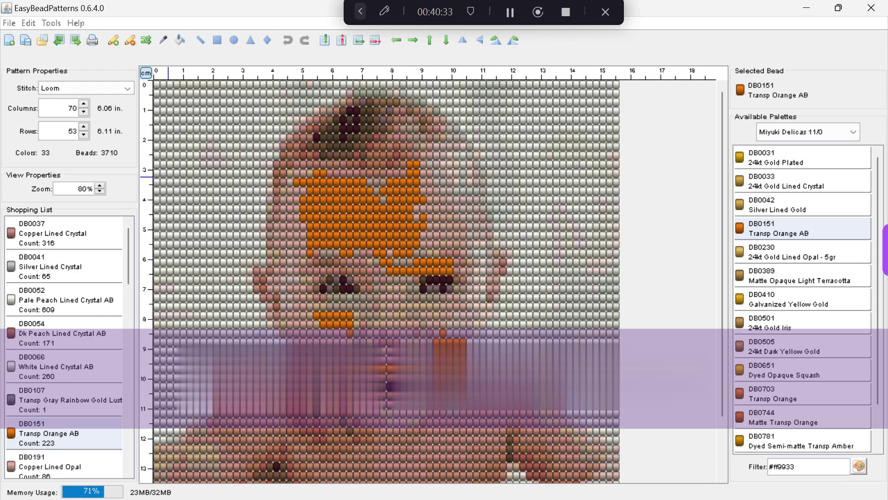
- Open unbebeenpdf.pdf from the desktop, look over the exported pattern page, and return to EasyBeadPatterns
left_click(807, 8)
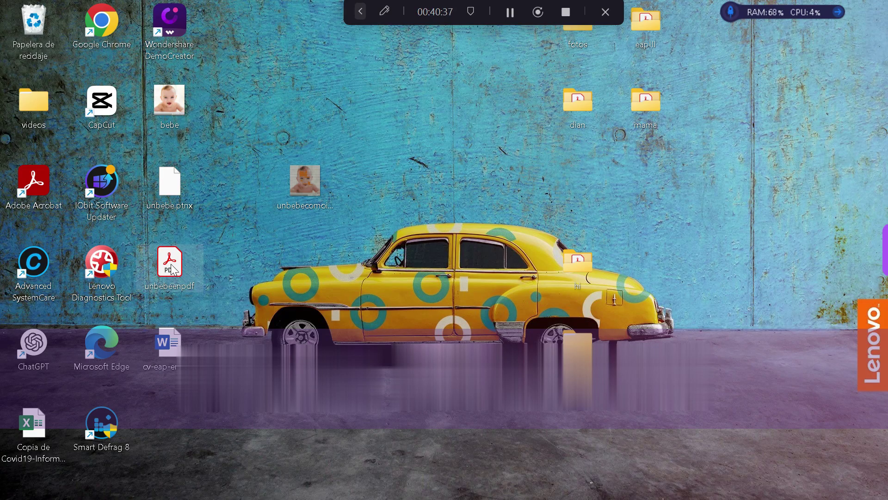
double_click(170, 265)
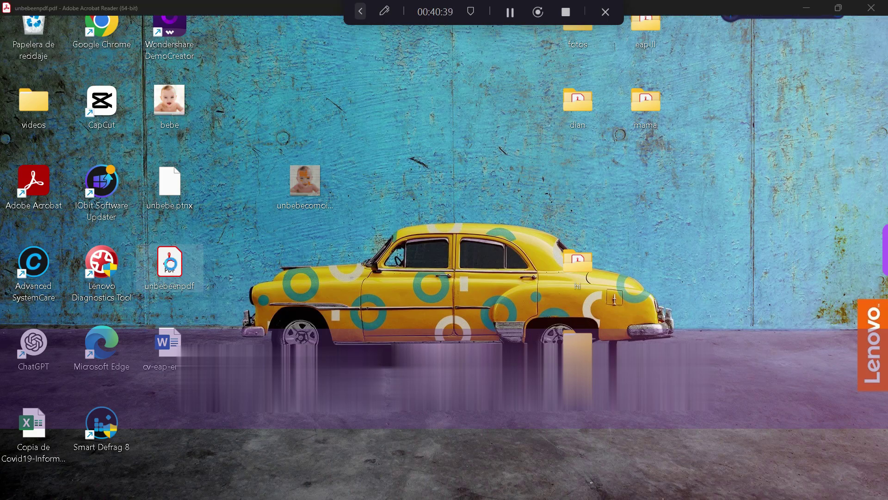
scroll(255, 245, "down", 5)
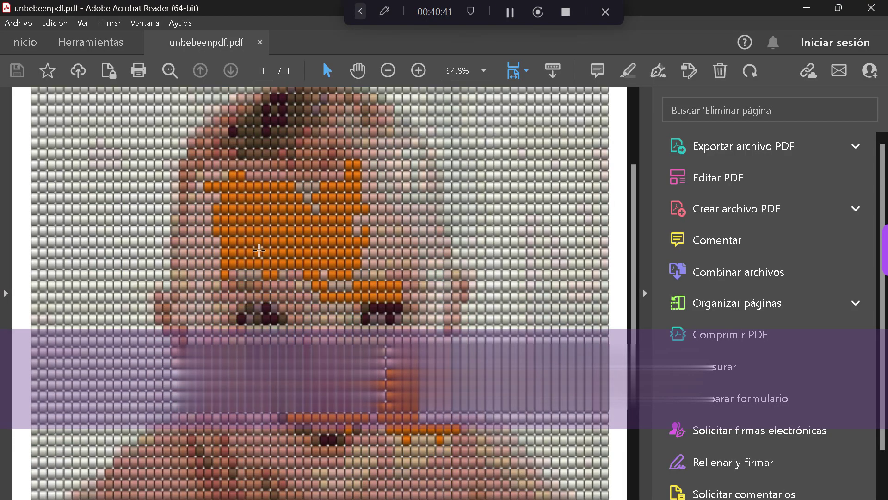
scroll(287, 307, "up", 4)
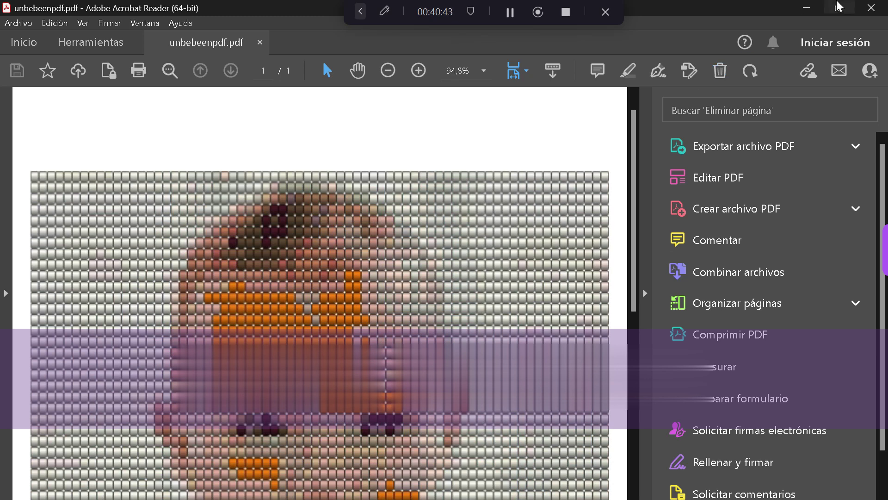
left_click(868, 11)
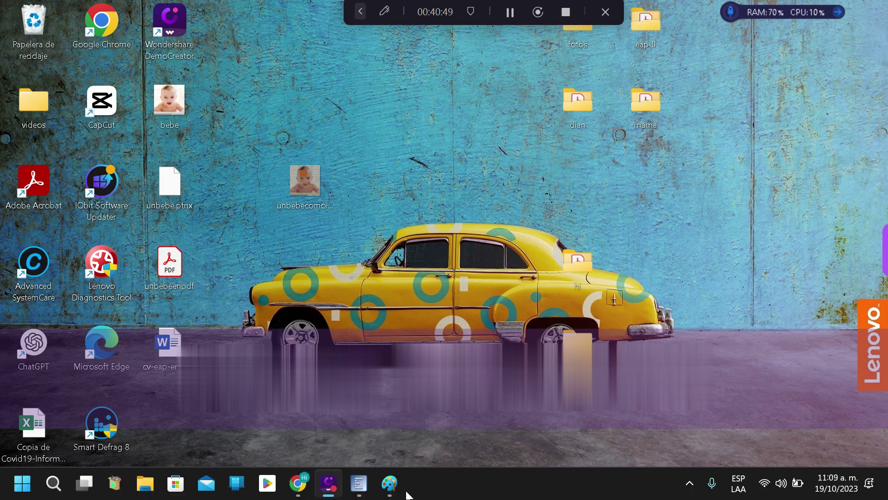
left_click(390, 483)
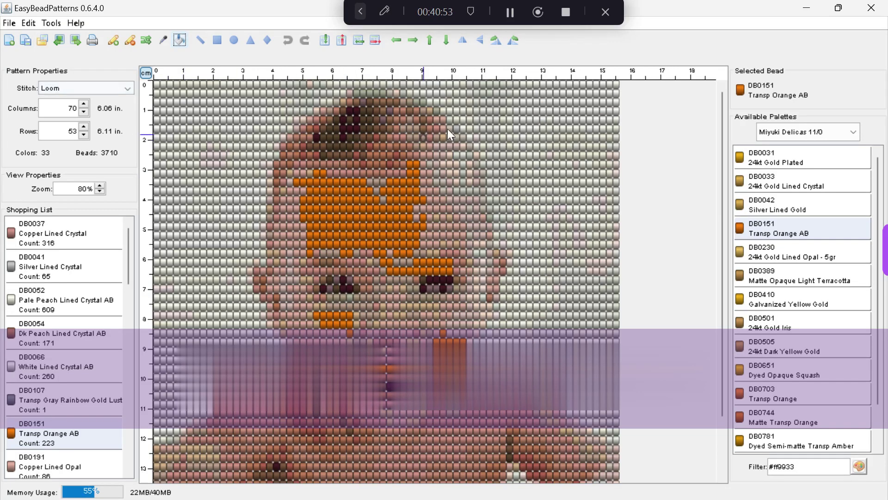
left_click(9, 23)
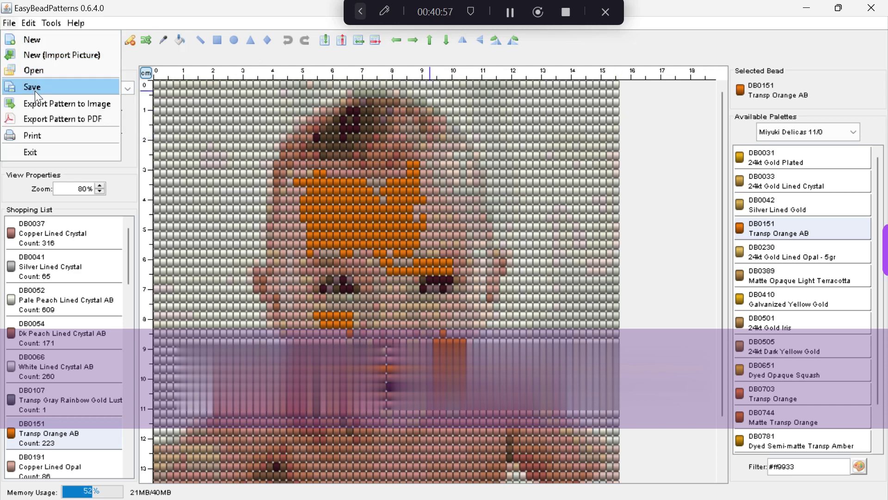
left_click(46, 85)
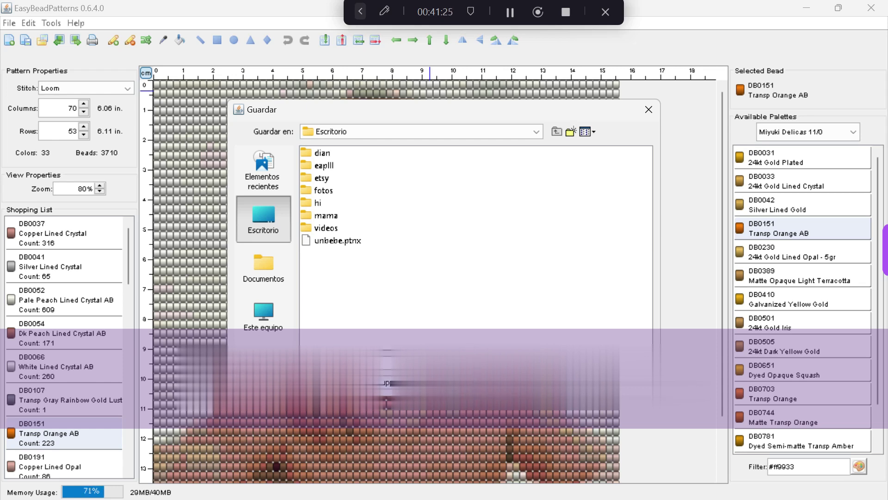
key("Escape")
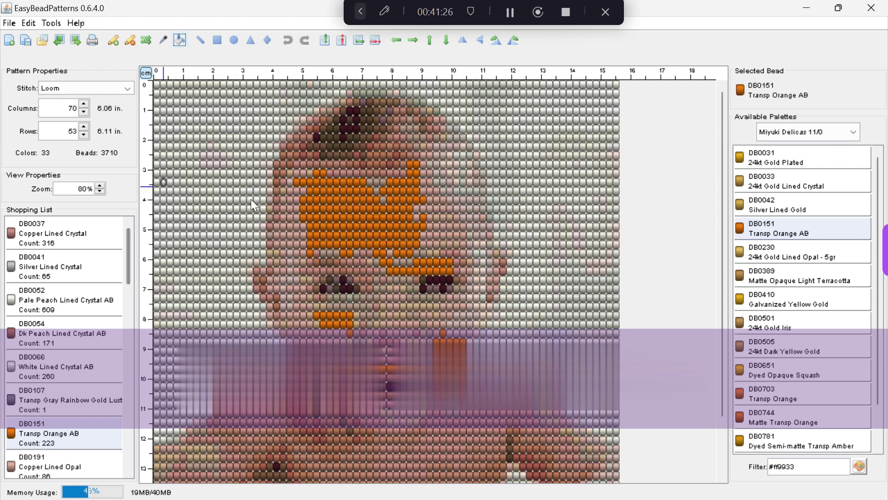
- Fill a background area on one side of the baby's head with DB0151 Transp Orange AB and draw freehand DB0054 Dk Peach Lined Crystal AB lines on the other
left_click(565, 220)
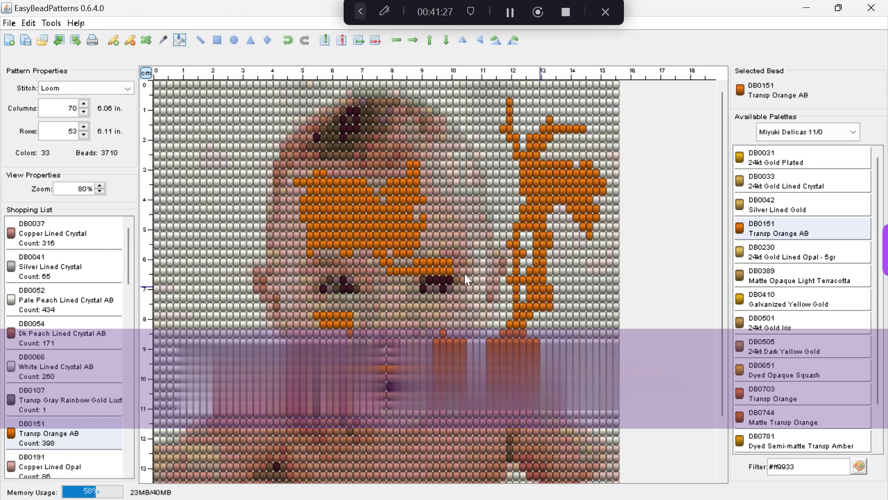
left_click(112, 40)
left_click(29, 342)
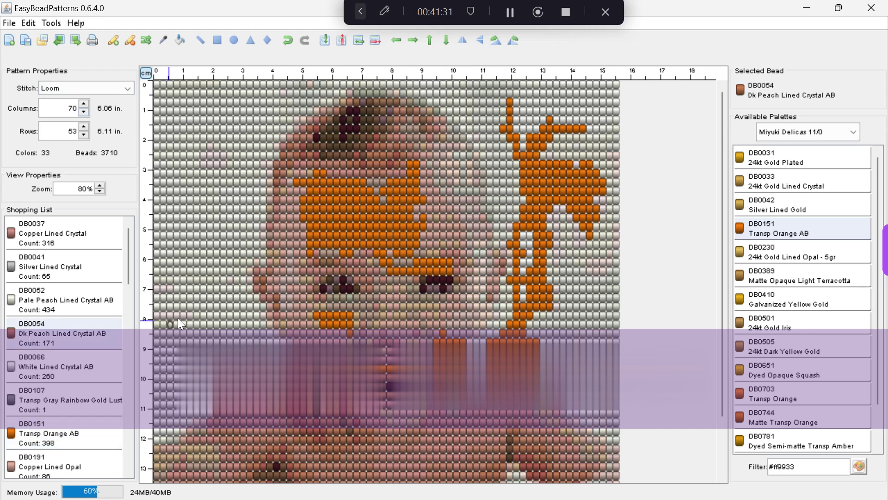
mouse_move(178, 317)
left_mouse_down()
mouse_move(200, 256)
mouse_move(194, 182)
mouse_move(216, 176)
mouse_move(216, 370)
mouse_move(189, 397)
mouse_move(186, 321)
left_mouse_up()
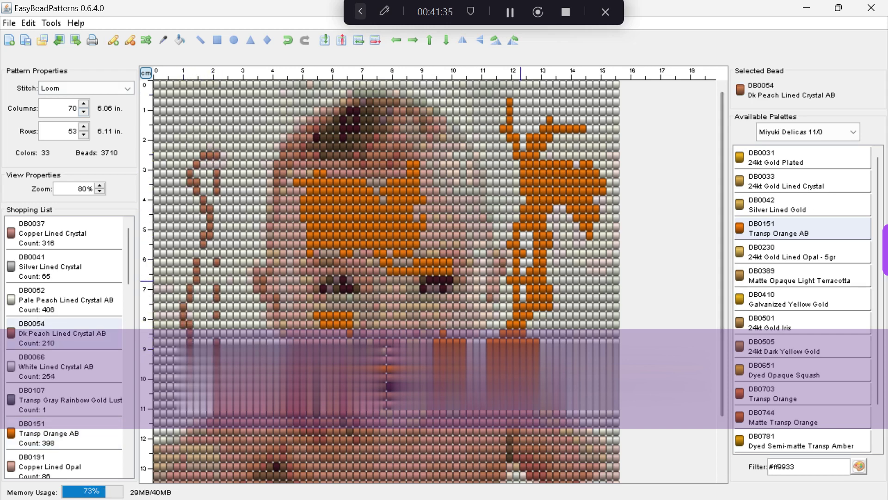
- Filter the bead palette by color #6666ff and draw a two-row strip of DB0117 Violet Gold Luster beads in the background beside the baby's hair
left_click(860, 465)
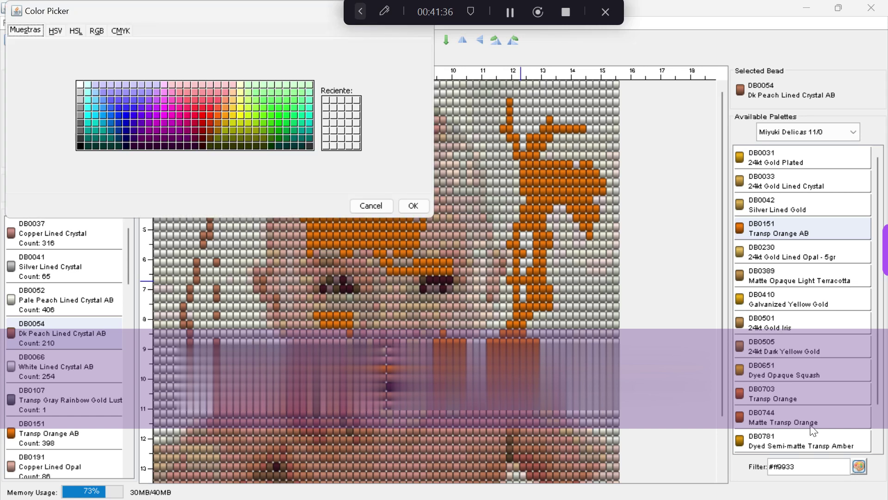
left_click(126, 100)
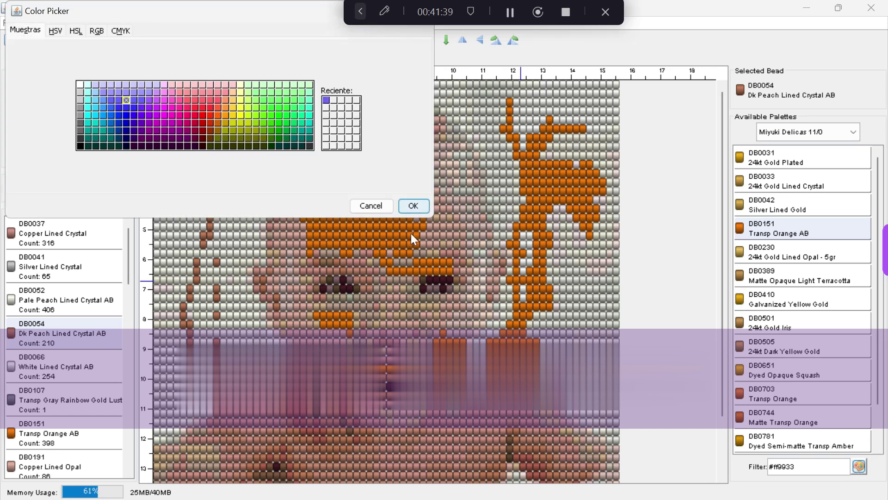
left_click(407, 205)
left_click(113, 41)
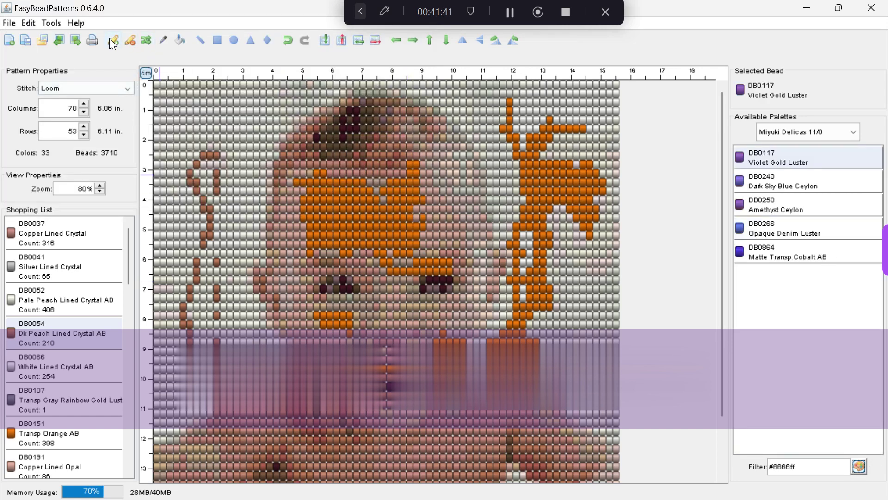
mouse_move(196, 109)
left_mouse_down()
mouse_move(262, 109)
mouse_move(268, 117)
mouse_move(195, 117)
mouse_move(256, 112)
mouse_move(231, 118)
left_mouse_up()
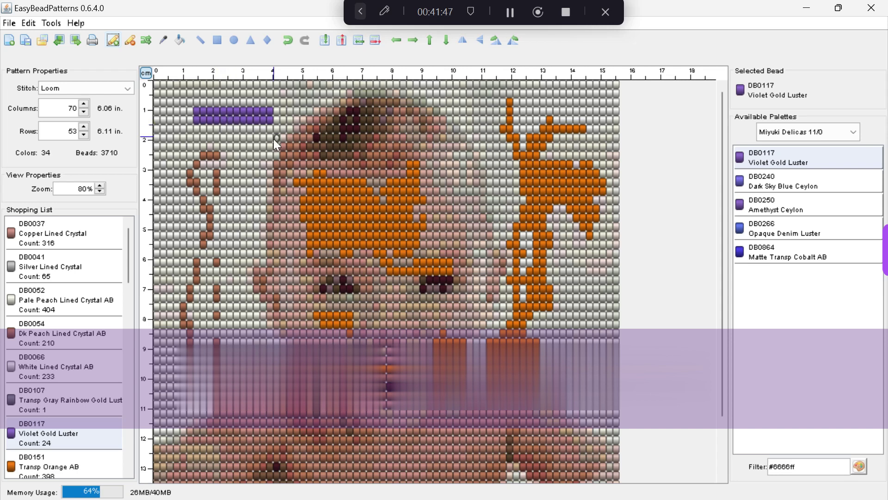
left_click(244, 183)
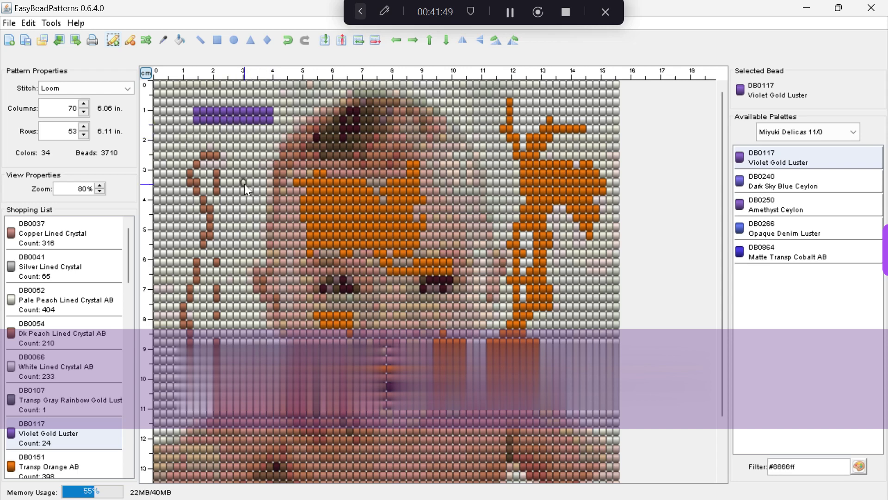